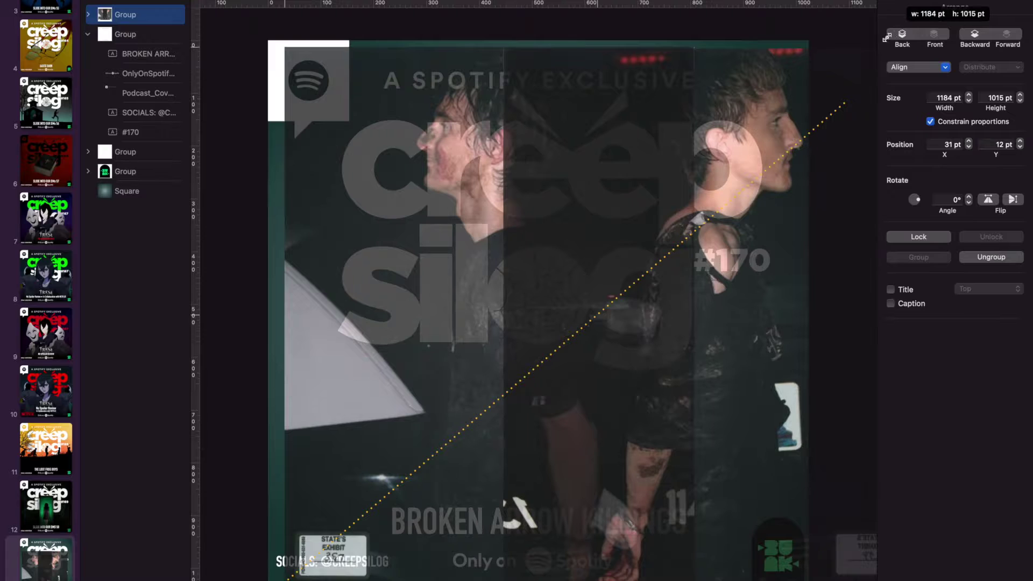
Nudge the semi-transparent photo group horizontally across the cover to an X position of -39 pt
{"action": "key", "text": "shift+Left"}
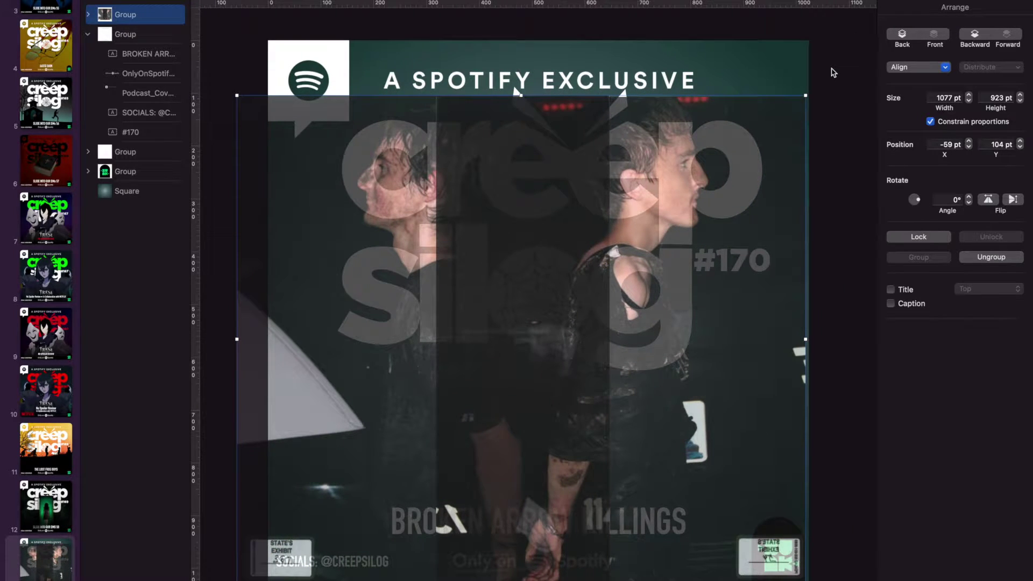
{"action": "key", "text": "shift+Right"}
{"action": "key", "text": "shift+Right"}
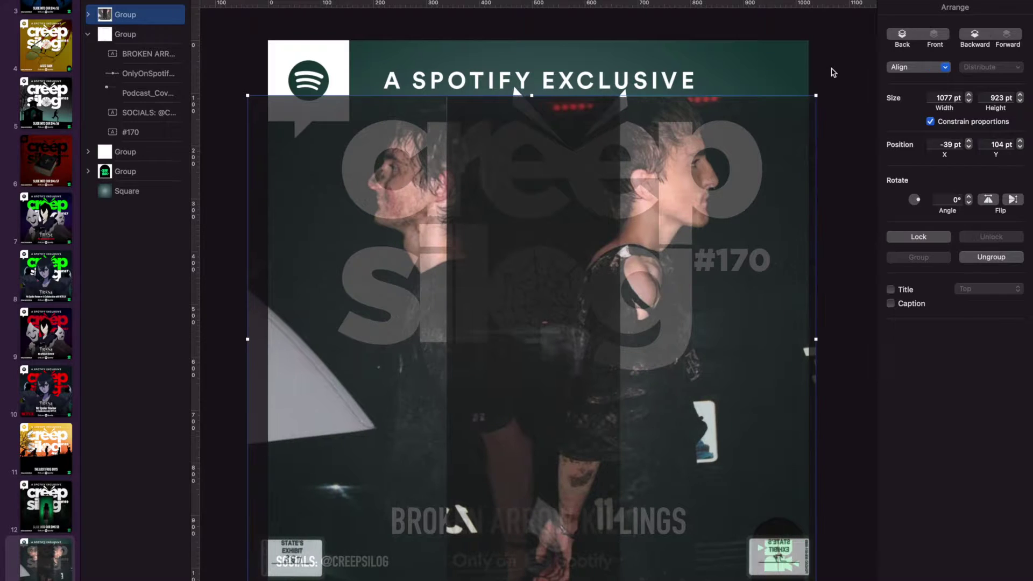
{"action": "left_click", "coordinate": [846, 229]}
Expand the photo group and set the opacity of its lower screenshot, the one with the bloodied man, to 100%
{"action": "left_click", "coordinate": [401, 185]}
{"action": "left_click", "coordinate": [87, 14]}
{"action": "left_click", "coordinate": [141, 34]}
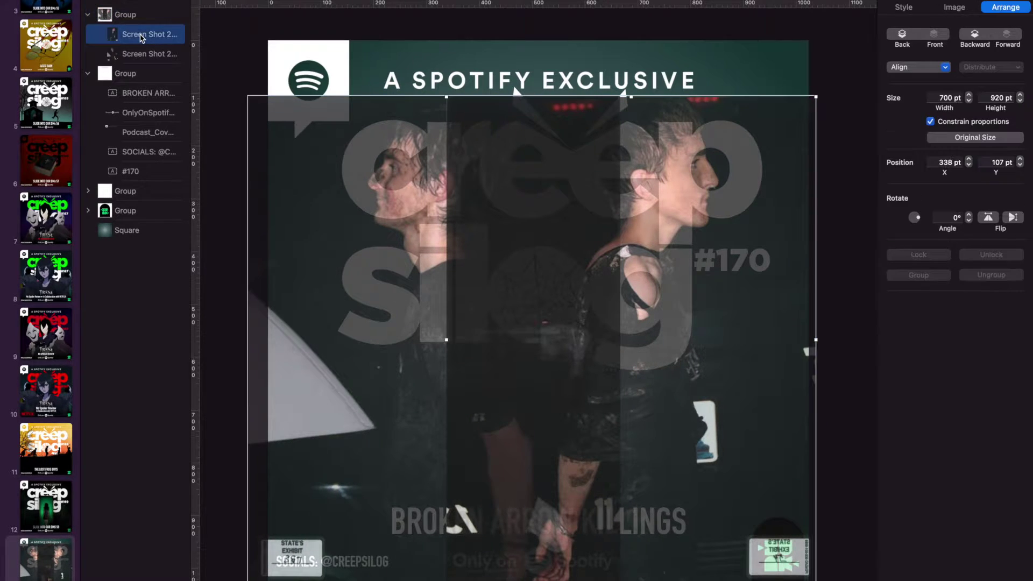
{"action": "key", "text": "Down"}
{"action": "left_click", "coordinate": [903, 7]}
{"action": "left_click_drag", "start_coordinate": [951, 269], "coordinate": [985, 271]}
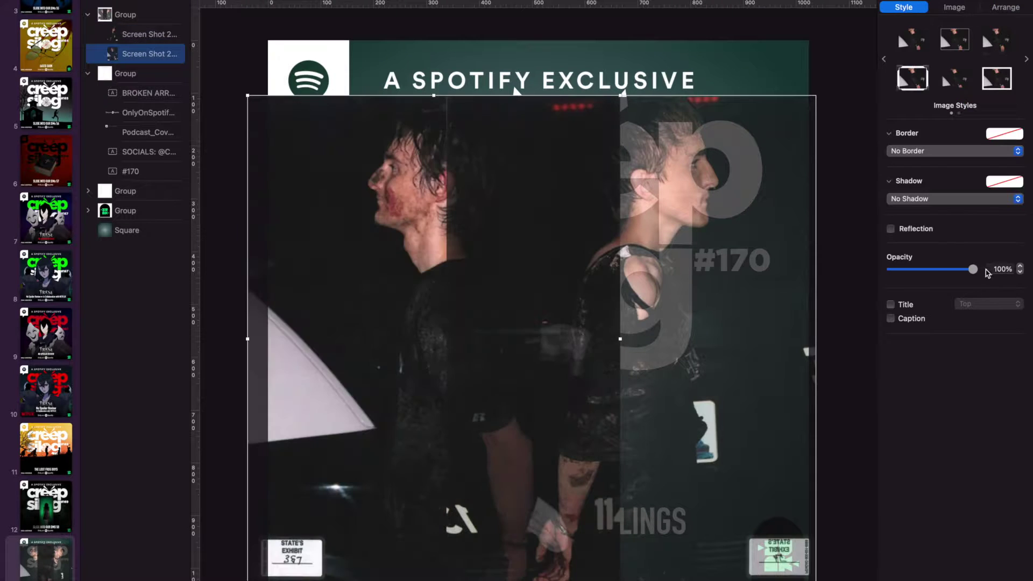
Make the upper screenshot in the photo group fully transparent so only the other photo shows
{"action": "left_click", "coordinate": [156, 33]}
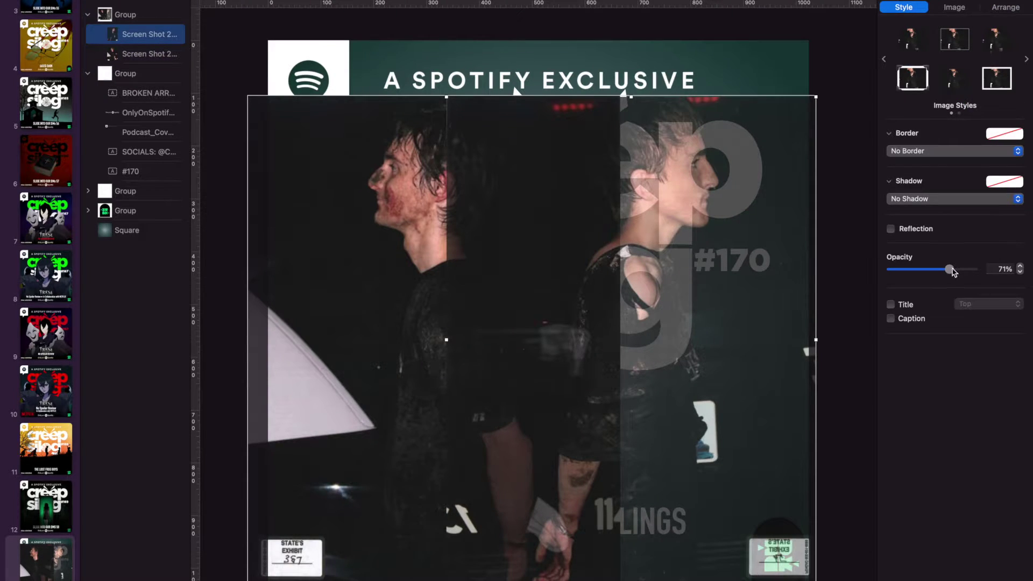
{"action": "left_click_drag", "start_coordinate": [950, 269], "coordinate": [883, 270]}
{"action": "left_click", "coordinate": [826, 57]}
Insert a basic square shape over the man's face and make its outline editable
{"action": "scroll", "coordinate": [388, 193], "scroll_direction": "up", "scroll_amount": 5}
{"action": "scroll", "coordinate": [389, 193], "scroll_direction": "up", "scroll_amount": 5}
{"action": "scroll", "coordinate": [389, 192], "scroll_direction": "left", "scroll_amount": 6}
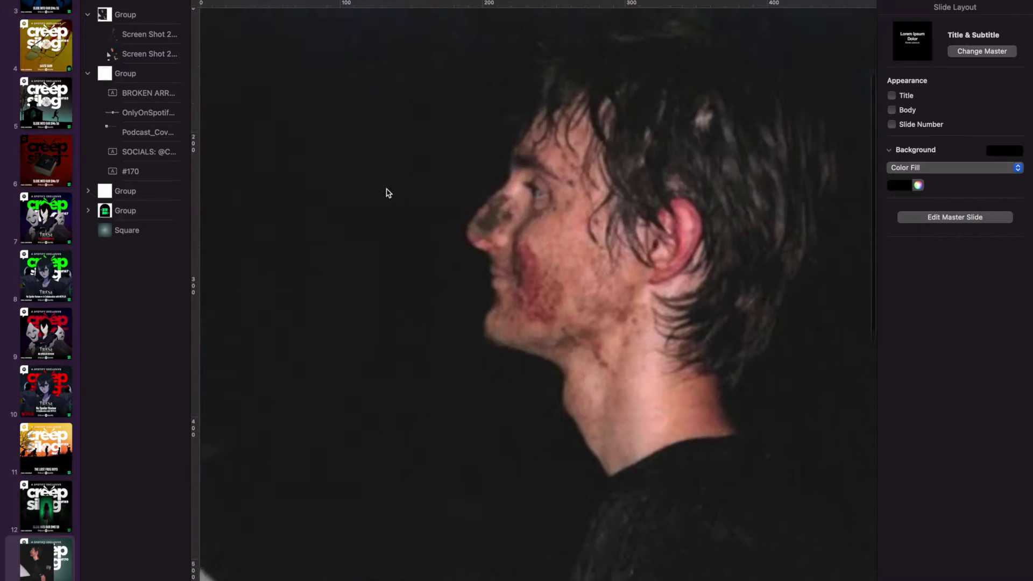
{"action": "scroll", "coordinate": [388, 192], "scroll_direction": "right", "scroll_amount": 5}
{"action": "left_click", "coordinate": [549, 1]}
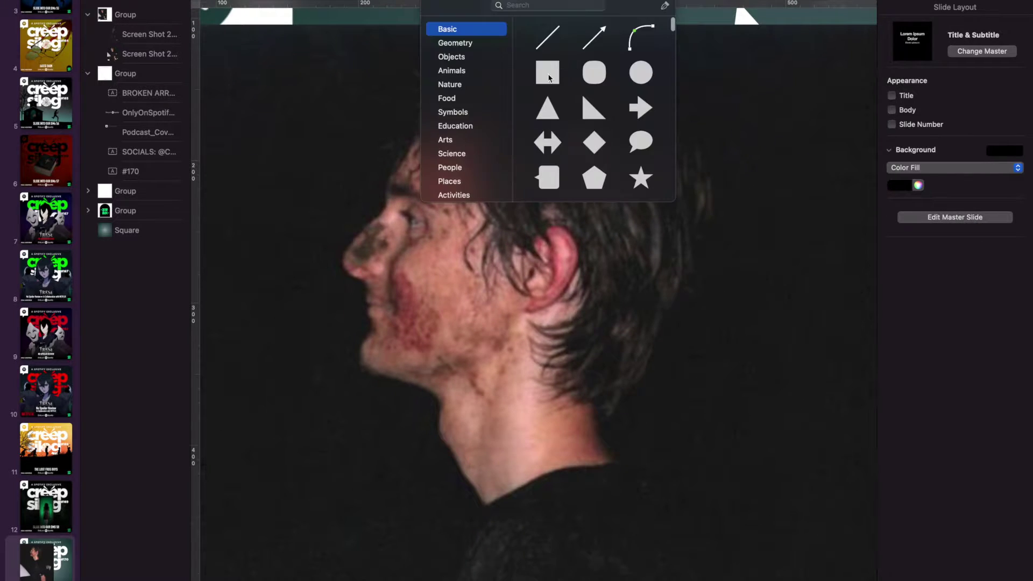
{"action": "left_click", "coordinate": [549, 75]}
{"action": "left_click_drag", "start_coordinate": [530, 306], "coordinate": [409, 279]}
{"action": "right_click", "coordinate": [410, 282]}
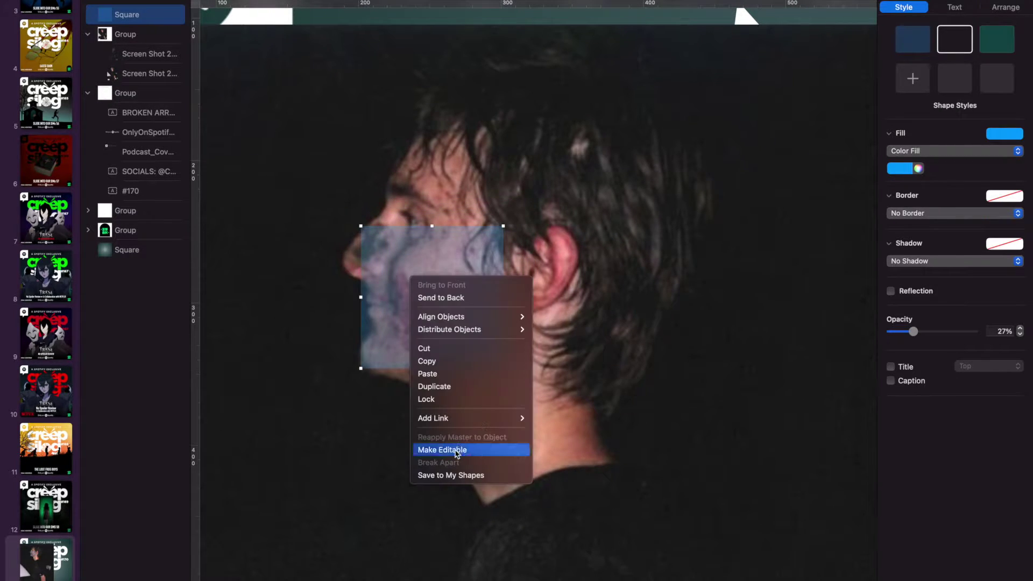
{"action": "left_click", "coordinate": [473, 450]}
Reshape the square's front edge with added points to follow the man's forehead, brow and nose down to the upper lip
{"action": "left_click_drag", "start_coordinate": [360, 226], "coordinate": [418, 132]}
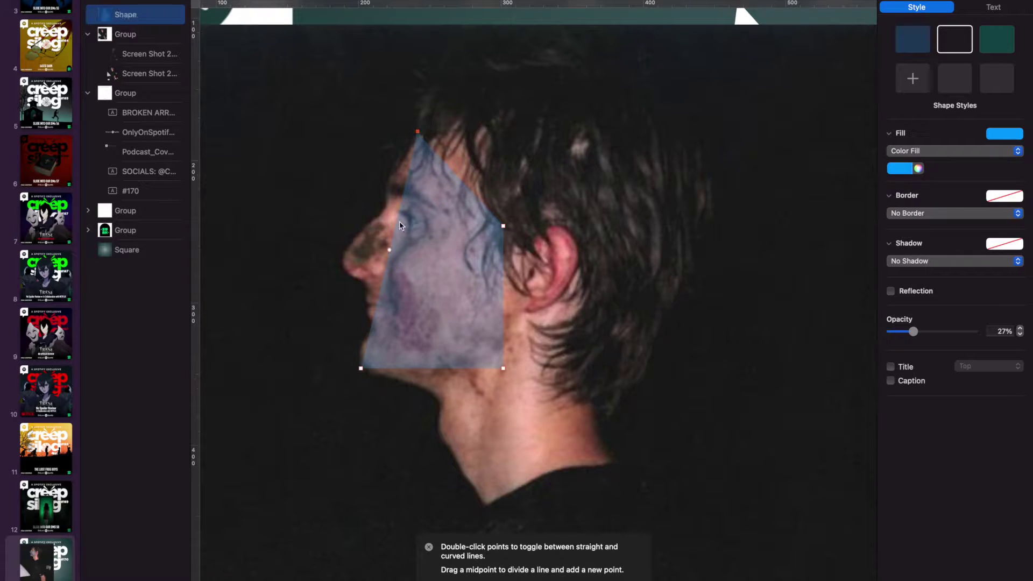
{"action": "left_click_drag", "start_coordinate": [388, 249], "coordinate": [389, 182]}
{"action": "left_click_drag", "start_coordinate": [362, 277], "coordinate": [342, 261]}
{"action": "left_click_drag", "start_coordinate": [364, 219], "coordinate": [387, 206]}
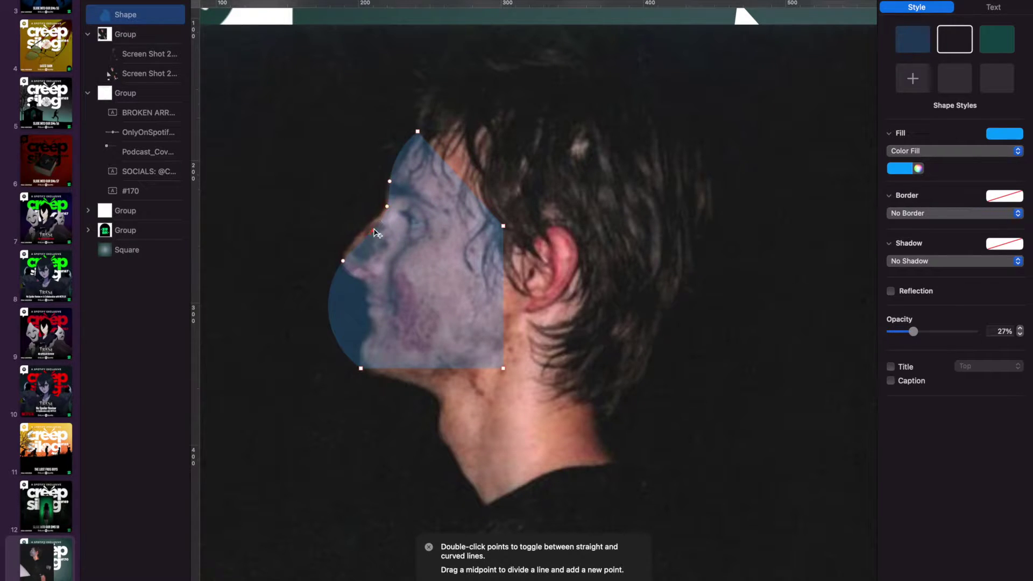
{"action": "left_click", "coordinate": [379, 217]}
{"action": "left_click_drag", "start_coordinate": [362, 238], "coordinate": [358, 234]}
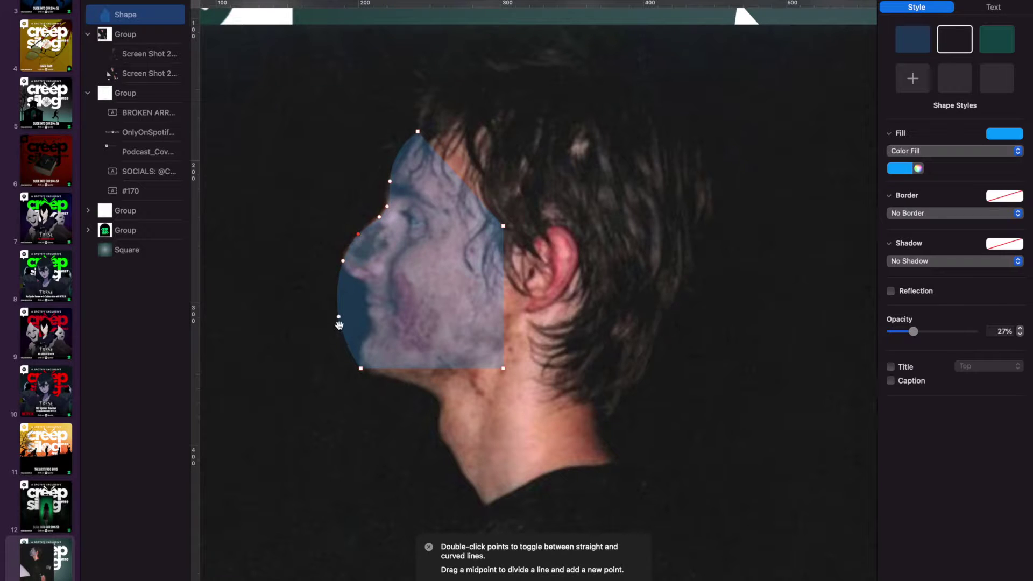
{"action": "left_click_drag", "start_coordinate": [340, 320], "coordinate": [365, 284]}
{"action": "left_click_drag", "start_coordinate": [359, 235], "coordinate": [350, 248]}
Add and adjust outline points along the man's lips and the front of his chin
{"action": "scroll", "coordinate": [387, 272], "scroll_direction": "up", "scroll_amount": 5}
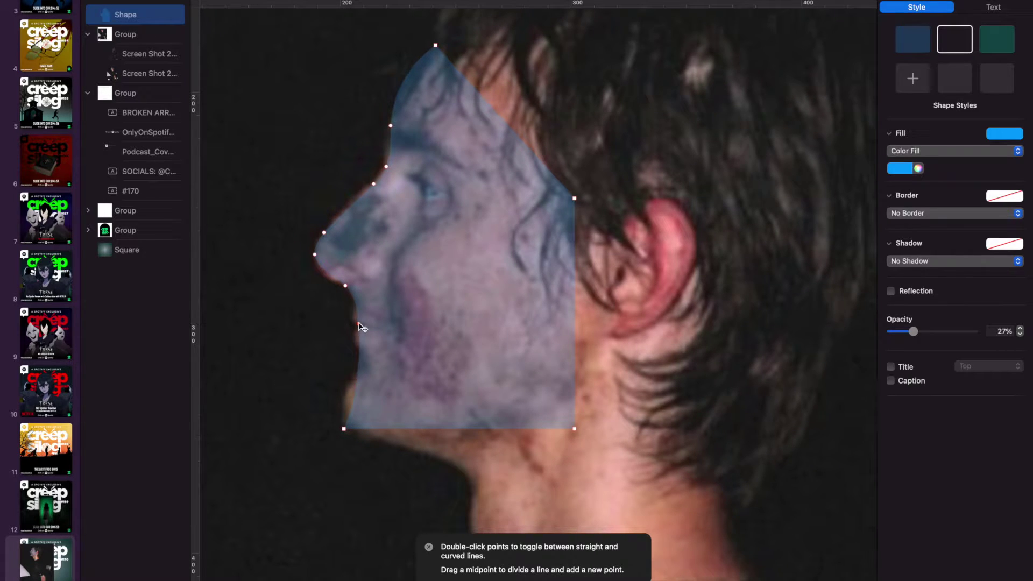
{"action": "left_click_drag", "start_coordinate": [354, 302], "coordinate": [355, 312]}
{"action": "left_click", "coordinate": [359, 324]}
{"action": "left_click_drag", "start_coordinate": [352, 376], "coordinate": [357, 337]}
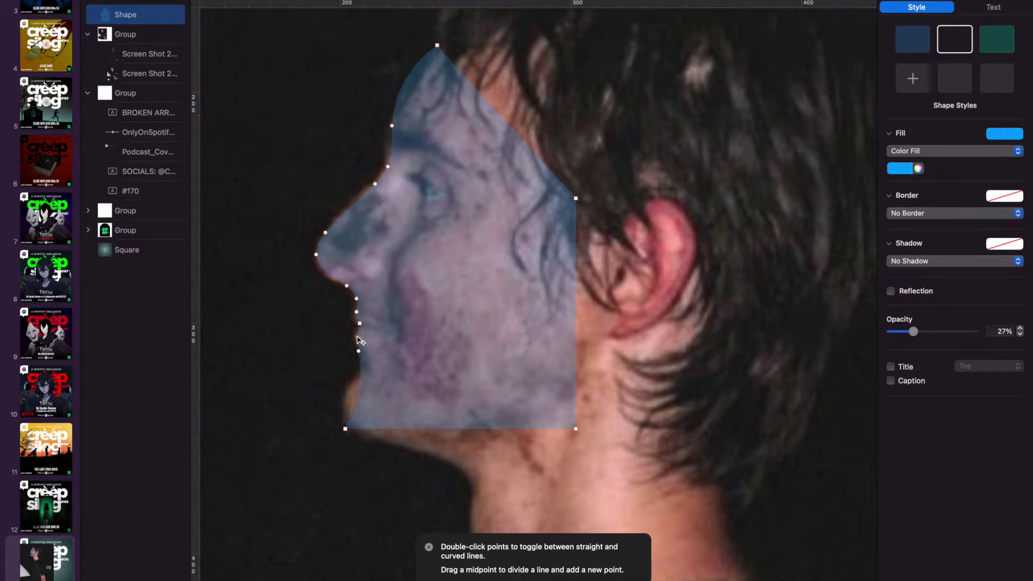
{"action": "left_click_drag", "start_coordinate": [361, 392], "coordinate": [349, 387]}
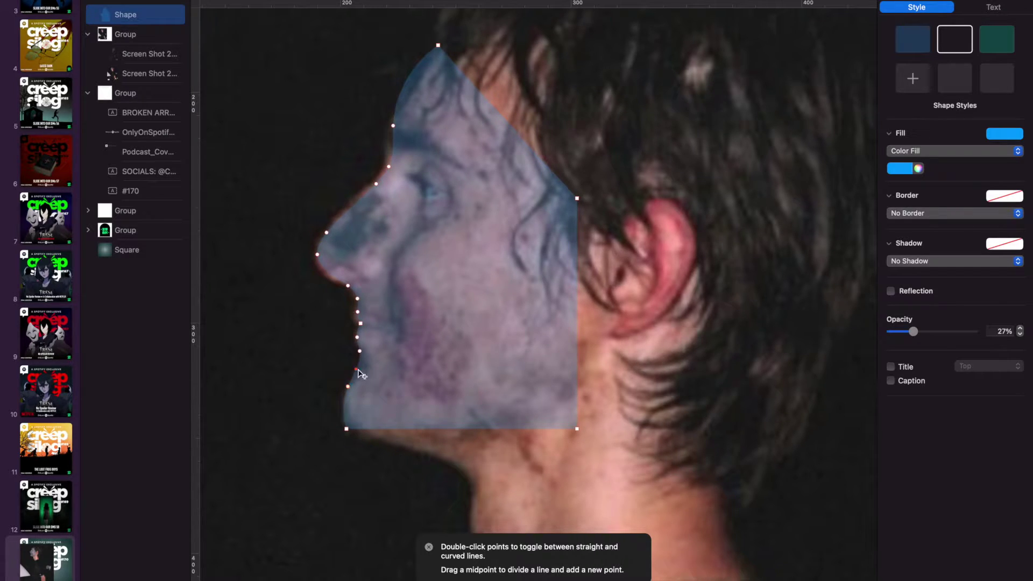
Trace the shape's lower edge along the jaw and down the front of the neck to the shirt collar
{"action": "scroll", "coordinate": [516, 430], "scroll_direction": "down", "scroll_amount": 10}
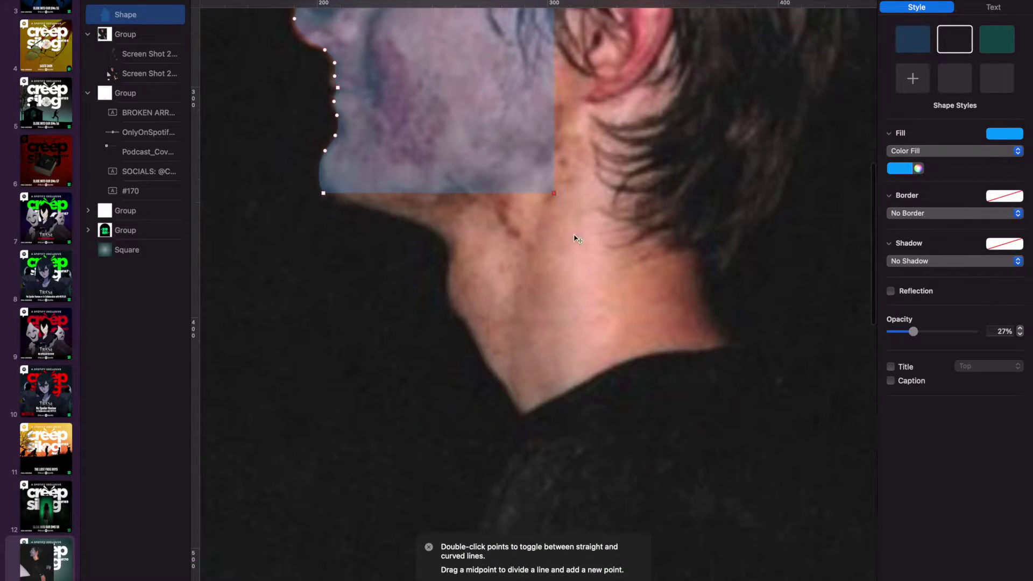
{"action": "left_click_drag", "start_coordinate": [554, 193], "coordinate": [524, 420]}
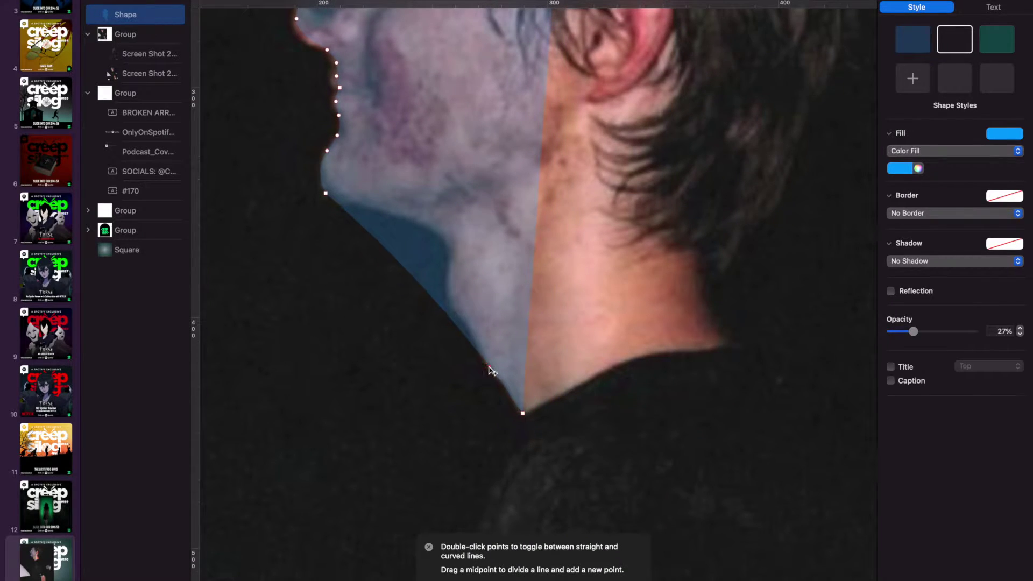
{"action": "left_click_drag", "start_coordinate": [414, 277], "coordinate": [447, 241]}
{"action": "left_click_drag", "start_coordinate": [394, 200], "coordinate": [410, 220]}
{"action": "double_click", "coordinate": [327, 194]}
{"action": "left_click_drag", "start_coordinate": [477, 300], "coordinate": [452, 291]}
{"action": "left_click_drag", "start_coordinate": [465, 331], "coordinate": [467, 327]}
Extend the shape to the back of the neck and fit its bottom edge to the shirt collar
{"action": "left_click_drag", "start_coordinate": [544, 191], "coordinate": [744, 350]}
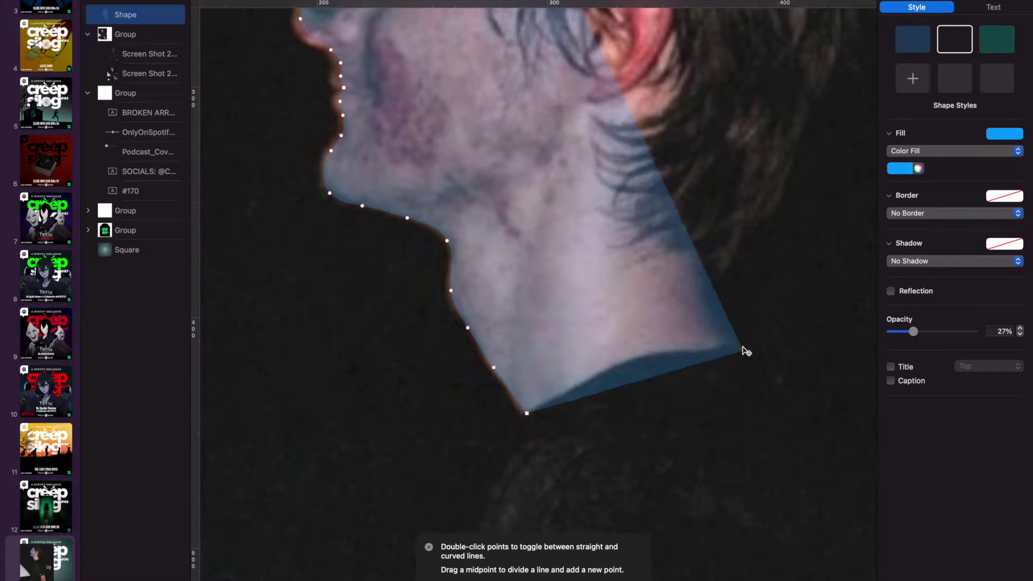
{"action": "left_click_drag", "start_coordinate": [632, 380], "coordinate": [629, 356]}
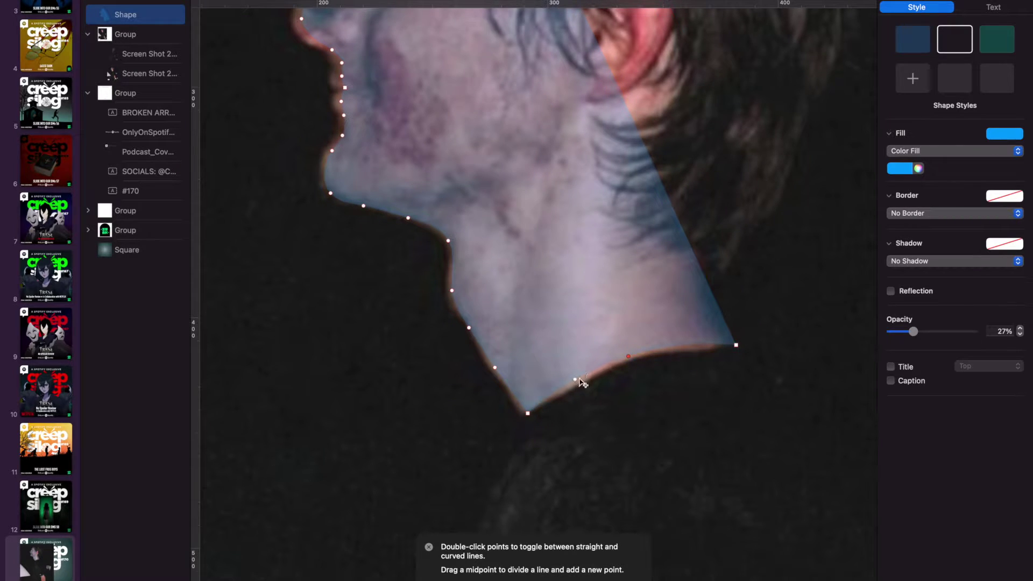
{"action": "left_click_drag", "start_coordinate": [576, 381], "coordinate": [578, 387]}
{"action": "left_click_drag", "start_coordinate": [683, 341], "coordinate": [666, 352]}
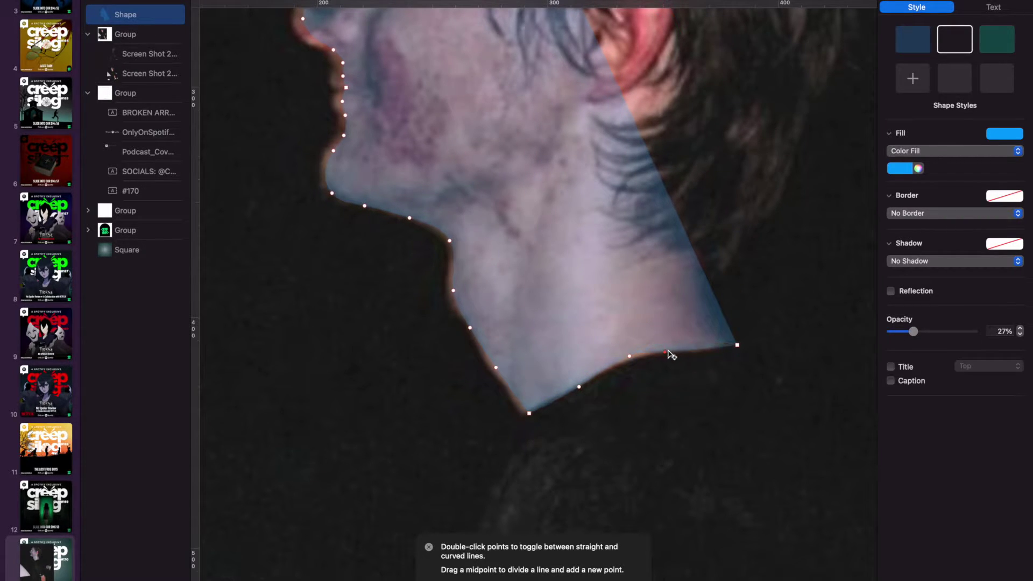
Shape the outline up the back of the neck and around the ear
{"action": "scroll", "coordinate": [668, 353], "scroll_direction": "up", "scroll_amount": 5}
{"action": "scroll", "coordinate": [668, 353], "scroll_direction": "right", "scroll_amount": 2}
{"action": "scroll", "coordinate": [571, 237], "scroll_direction": "up", "scroll_amount": 3}
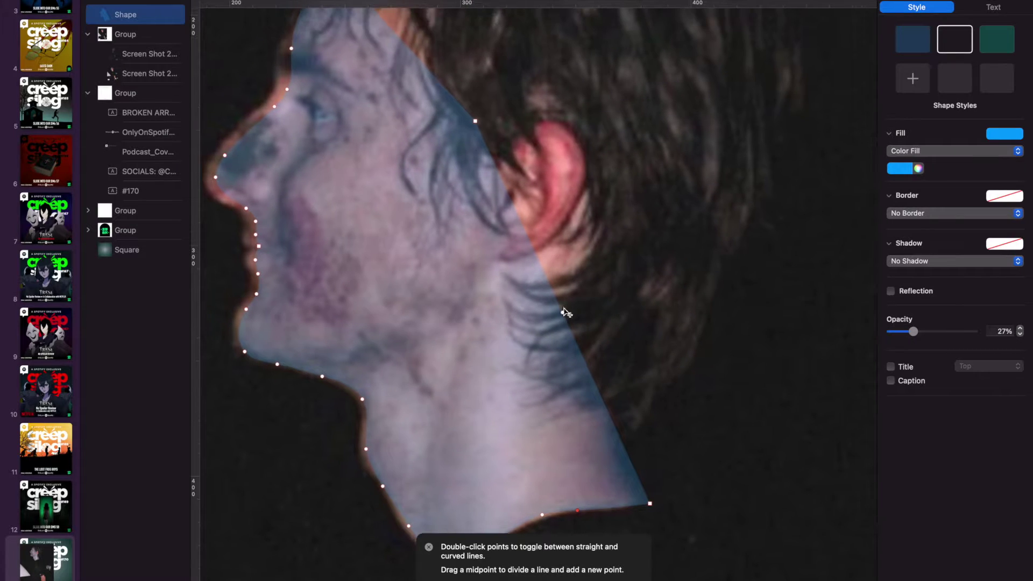
{"action": "left_click_drag", "start_coordinate": [562, 313], "coordinate": [585, 191]}
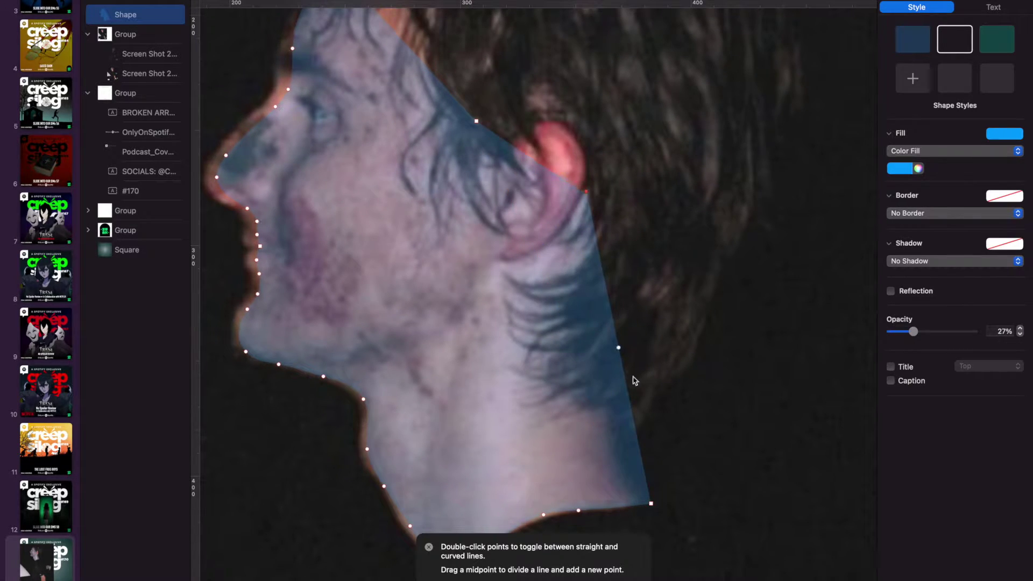
{"action": "left_click_drag", "start_coordinate": [618, 350], "coordinate": [608, 348]}
{"action": "scroll", "coordinate": [597, 247], "scroll_direction": "up", "scroll_amount": 5}
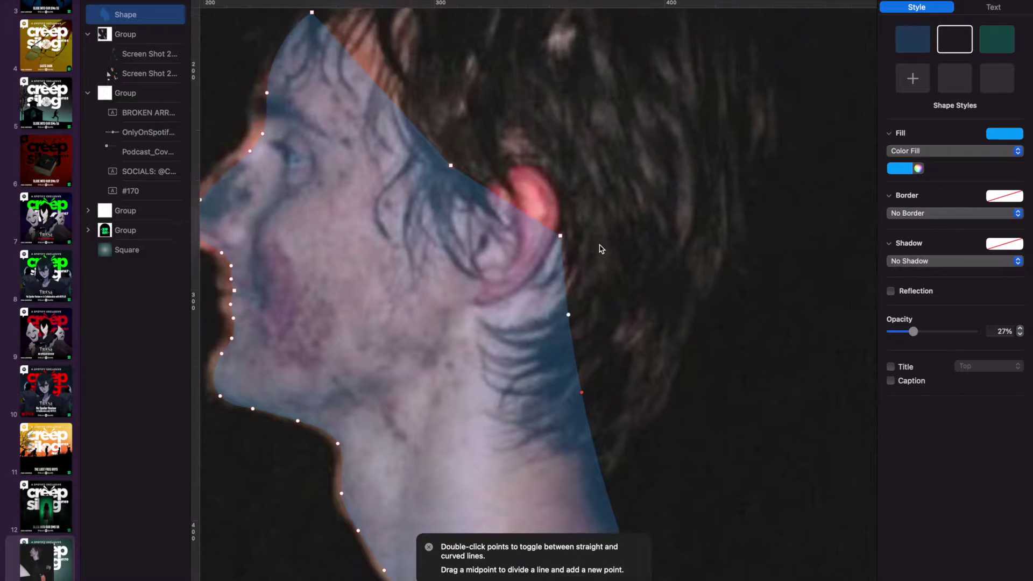
{"action": "left_click_drag", "start_coordinate": [445, 179], "coordinate": [557, 226]}
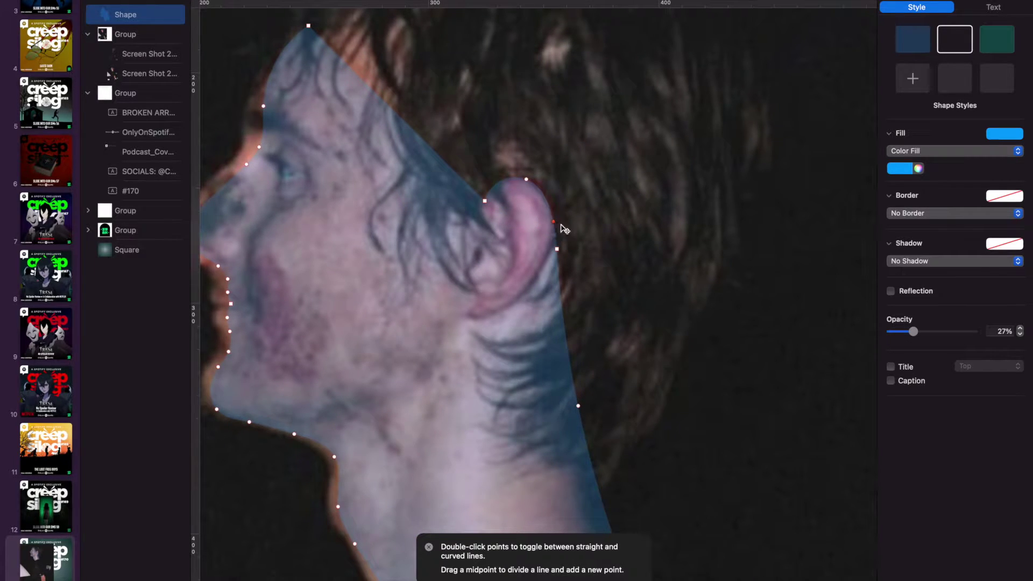
{"action": "scroll", "coordinate": [579, 244], "scroll_direction": "up", "scroll_amount": 5}
{"action": "key", "text": "Escape"}
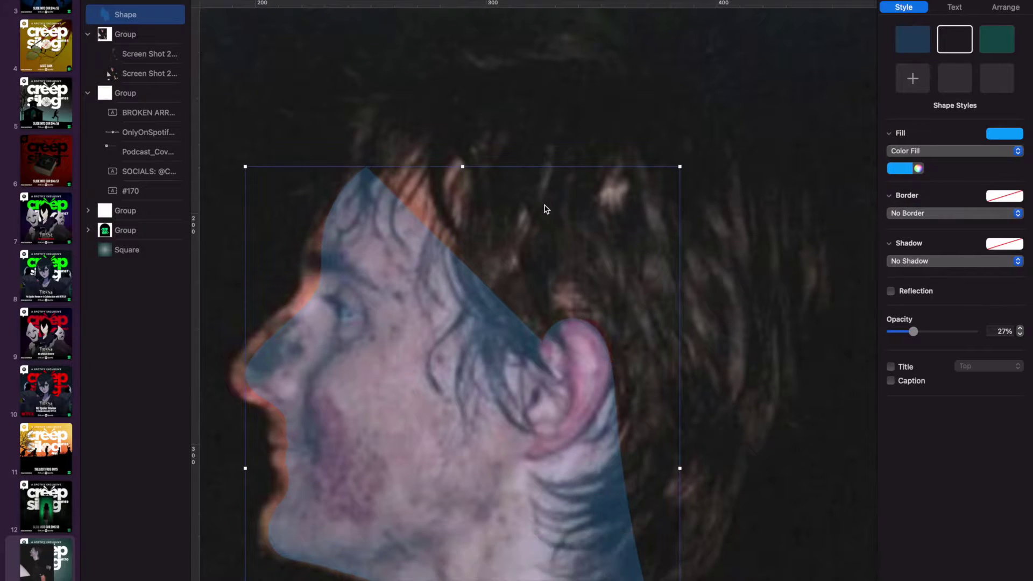
Make the shape editable again and extend its outline in a rounded curve over the top of the head
{"action": "scroll", "coordinate": [546, 209], "scroll_direction": "down", "scroll_amount": 5}
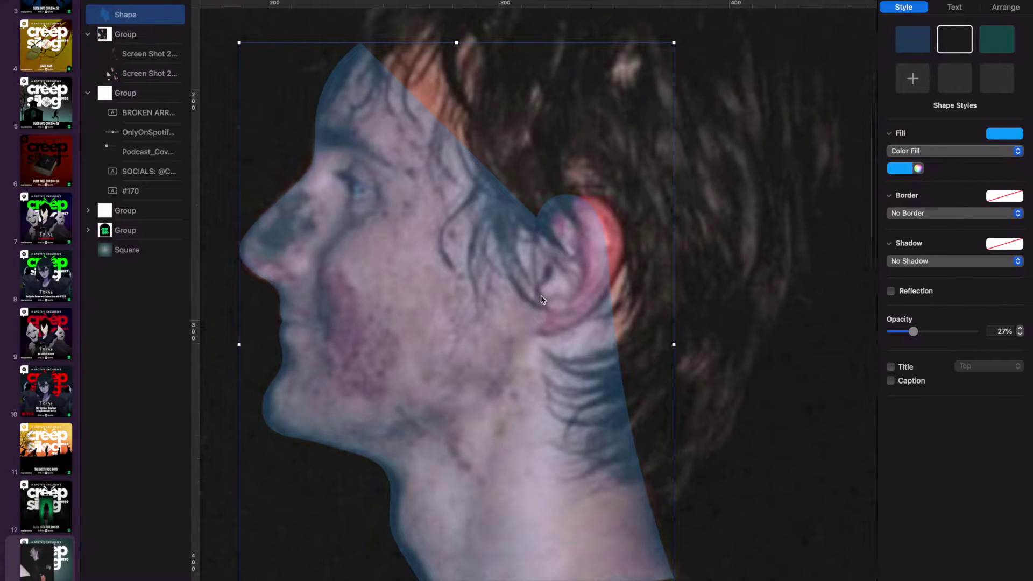
{"action": "scroll", "coordinate": [540, 300], "scroll_direction": "up", "scroll_amount": 3}
{"action": "right_click", "coordinate": [477, 323]}
{"action": "left_click", "coordinate": [511, 492]}
{"action": "scroll", "coordinate": [413, 244], "scroll_direction": "up", "scroll_amount": 4}
{"action": "left_click_drag", "start_coordinate": [413, 243], "coordinate": [560, 160]}
{"action": "left_click", "coordinate": [328, 159]}
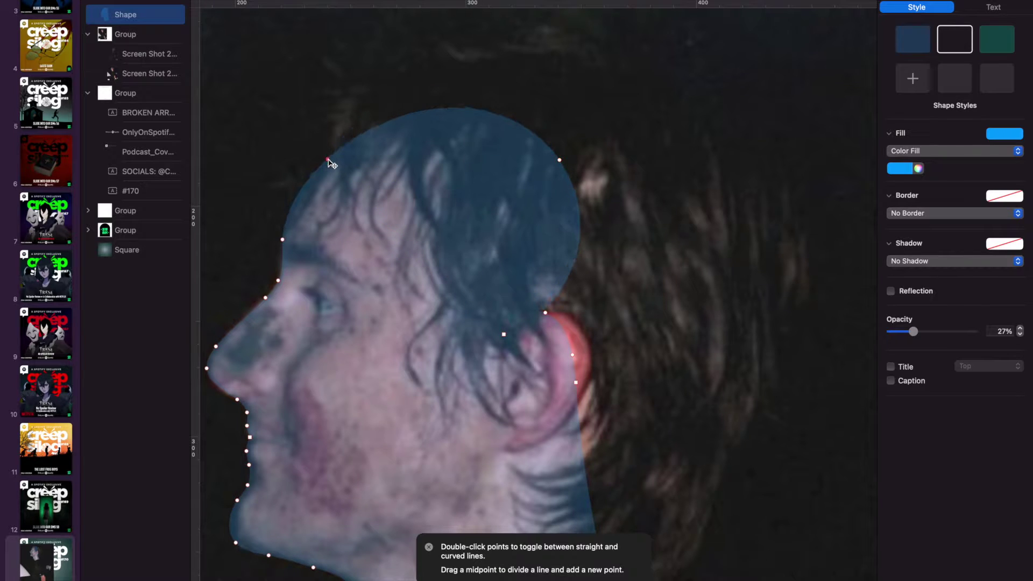
Refine the outline points around the back of the ear and just below it
{"action": "scroll", "coordinate": [579, 313], "scroll_direction": "down", "scroll_amount": 5}
{"action": "scroll", "coordinate": [579, 313], "scroll_direction": "up", "scroll_amount": 2}
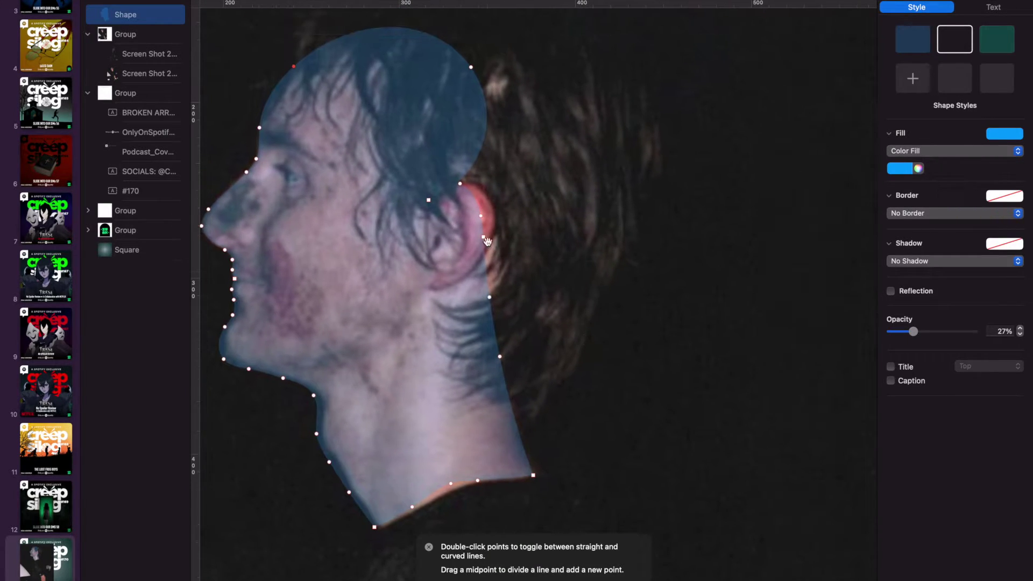
{"action": "left_click_drag", "start_coordinate": [481, 216], "coordinate": [496, 234]}
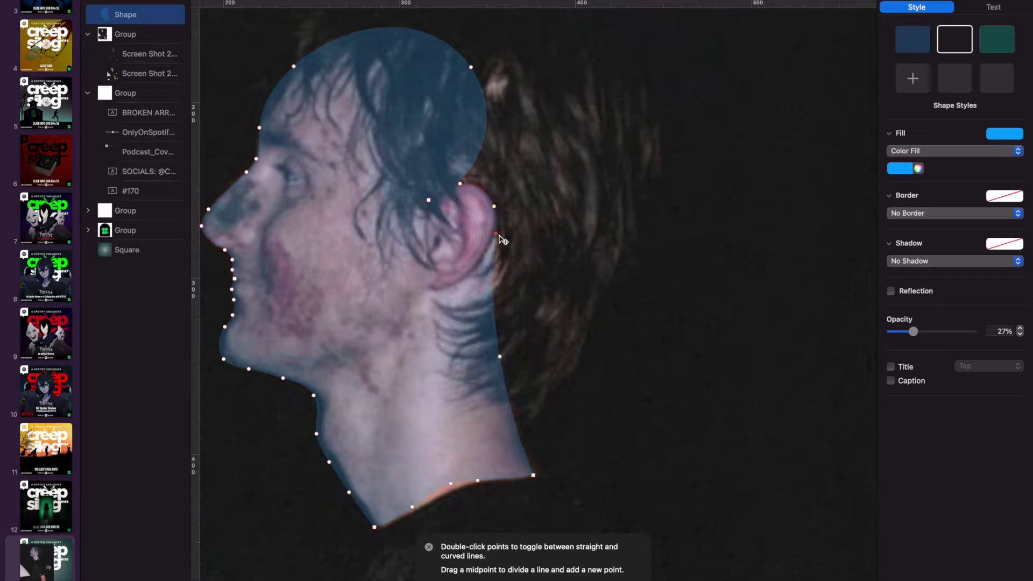
{"action": "scroll", "coordinate": [535, 257], "scroll_direction": "up", "scroll_amount": 1}
{"action": "left_click_drag", "start_coordinate": [494, 322], "coordinate": [501, 292]}
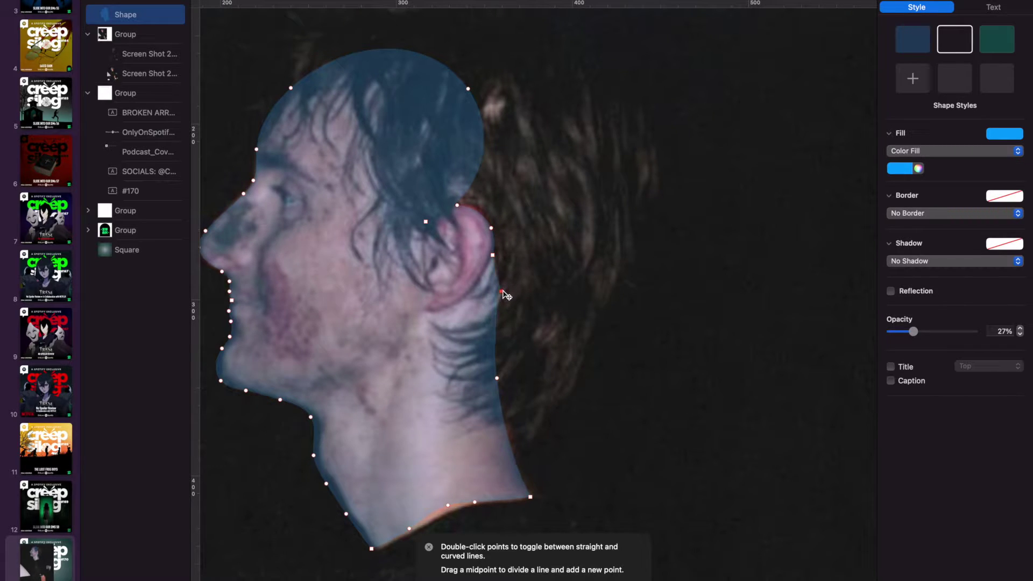
Refine the outline along the shirt collar and the back of the neck, finishing the shape's point editing
{"action": "left_click_drag", "start_coordinate": [410, 529], "coordinate": [408, 533]}
{"action": "left_click_drag", "start_coordinate": [501, 499], "coordinate": [513, 501]}
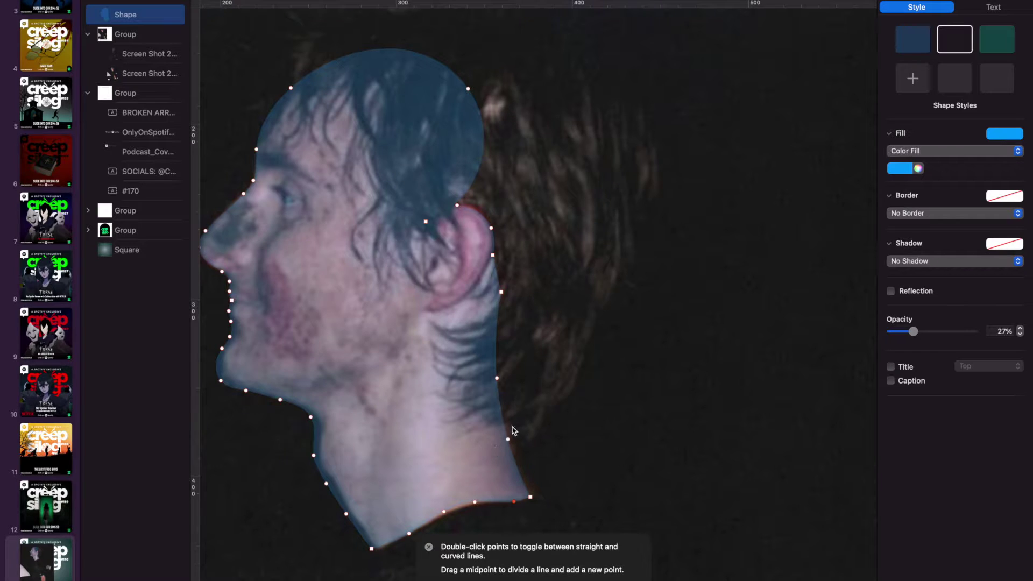
{"action": "left_click_drag", "start_coordinate": [497, 379], "coordinate": [510, 381]}
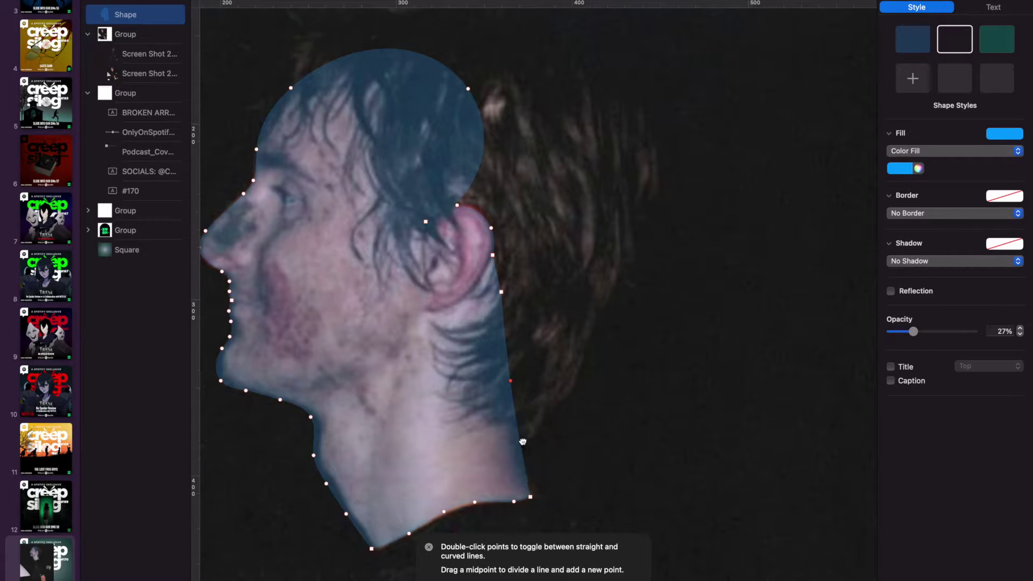
{"action": "left_click_drag", "start_coordinate": [520, 436], "coordinate": [518, 438]}
{"action": "scroll", "coordinate": [520, 440], "scroll_direction": "left", "scroll_amount": 3}
{"action": "scroll", "coordinate": [520, 440], "scroll_direction": "up", "scroll_amount": 2}
{"action": "scroll", "coordinate": [518, 326], "scroll_direction": "down", "scroll_amount": 5}
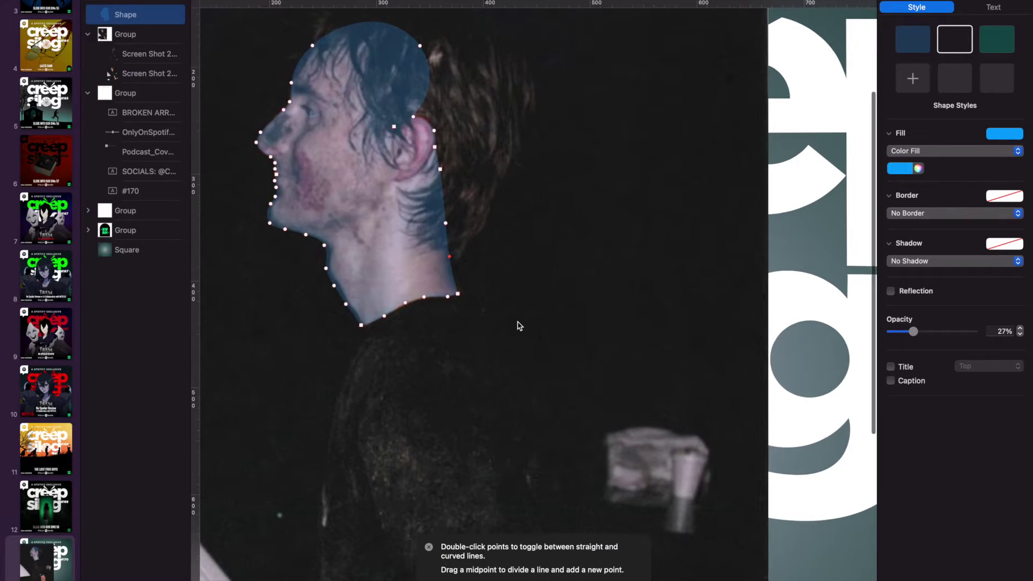
{"action": "key", "text": "Return"}
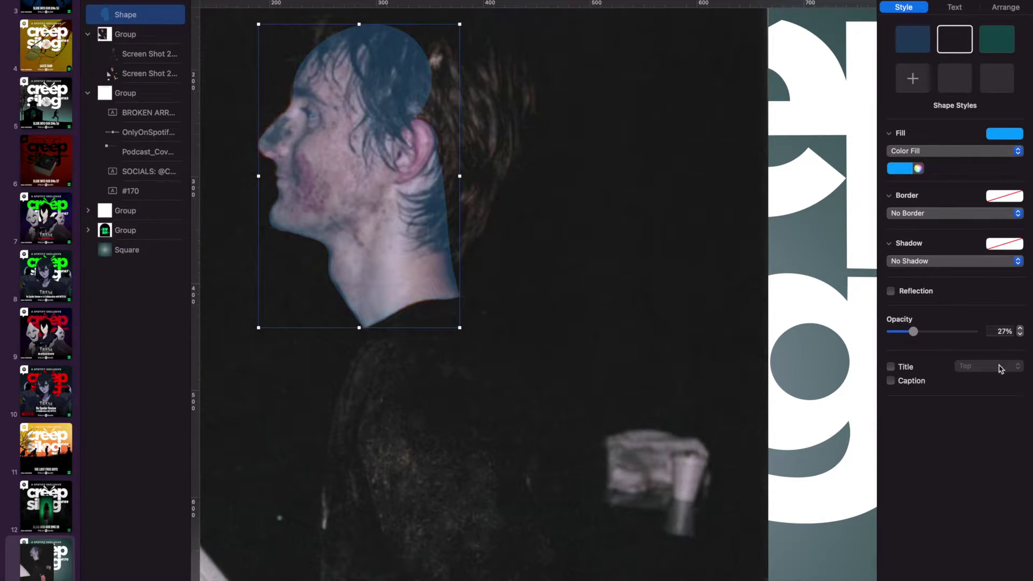
Check the head shape at 100% opacity and set its opacity to 36%
{"action": "left_click_drag", "start_coordinate": [915, 333], "coordinate": [1030, 332]}
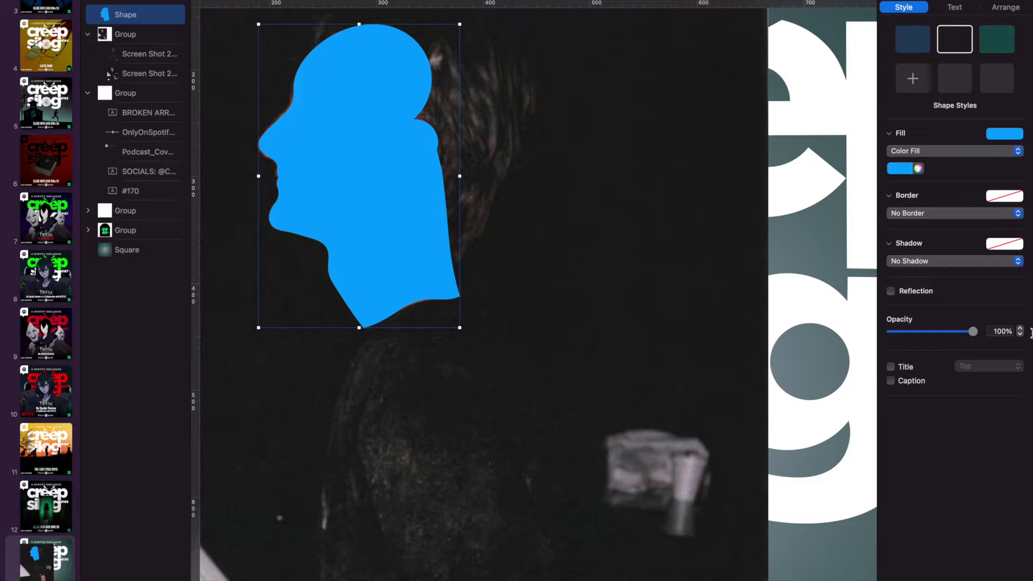
{"action": "left_click_drag", "start_coordinate": [975, 333], "coordinate": [920, 331]}
{"action": "scroll", "coordinate": [583, 292], "scroll_direction": "down", "scroll_amount": 6}
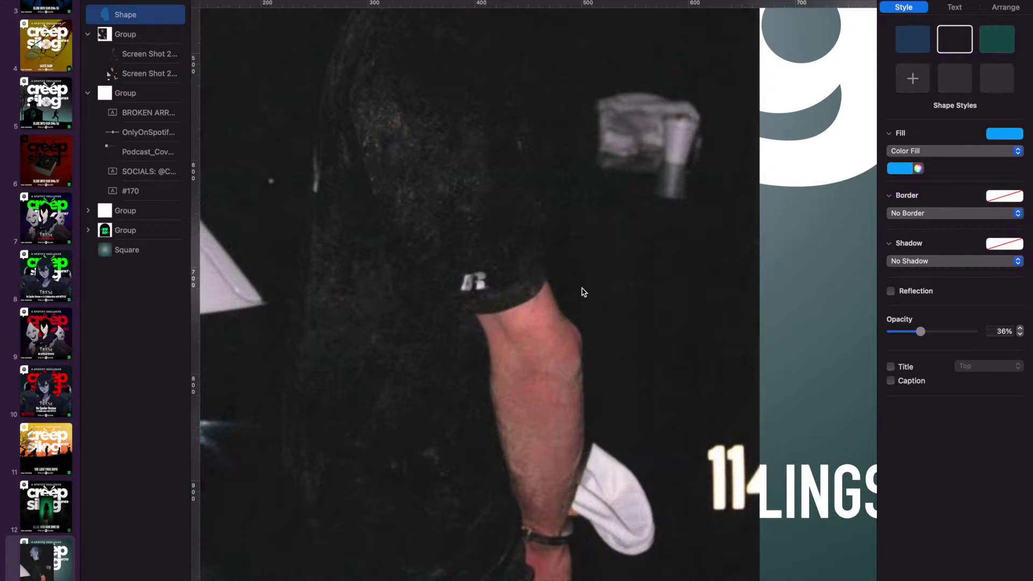
Add a square just below the neck, make it editable, and fit its upper edge to the shirt collar
{"action": "scroll", "coordinate": [583, 292], "scroll_direction": "up", "scroll_amount": 2}
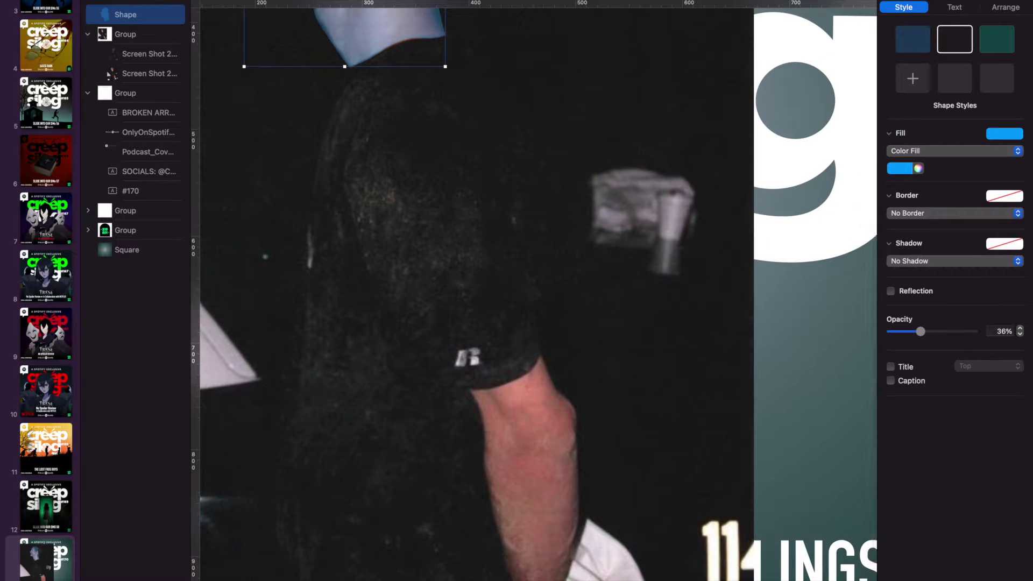
{"action": "left_click", "coordinate": [548, 0]}
{"action": "left_click", "coordinate": [547, 76]}
{"action": "left_click_drag", "start_coordinate": [528, 286], "coordinate": [385, 79]}
{"action": "right_click", "coordinate": [385, 81]}
{"action": "left_click", "coordinate": [407, 253]}
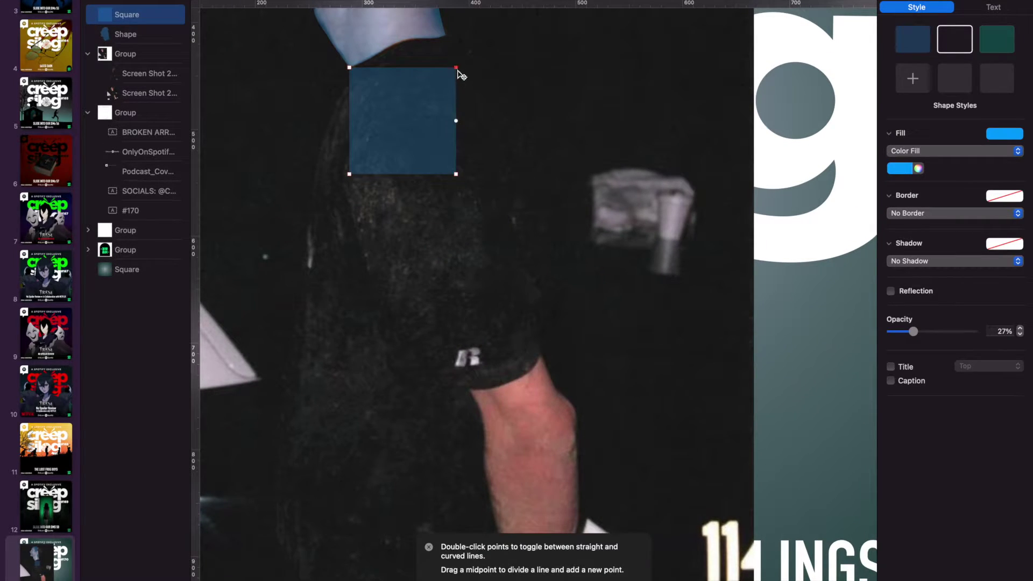
{"action": "left_click_drag", "start_coordinate": [456, 68], "coordinate": [457, 32]}
{"action": "left_click_drag", "start_coordinate": [402, 49], "coordinate": [396, 39]}
Extend the shirt shape's lower front corner below the cover and fit its front edge to the chest and stomach
{"action": "left_click_drag", "start_coordinate": [349, 174], "coordinate": [309, 362]}
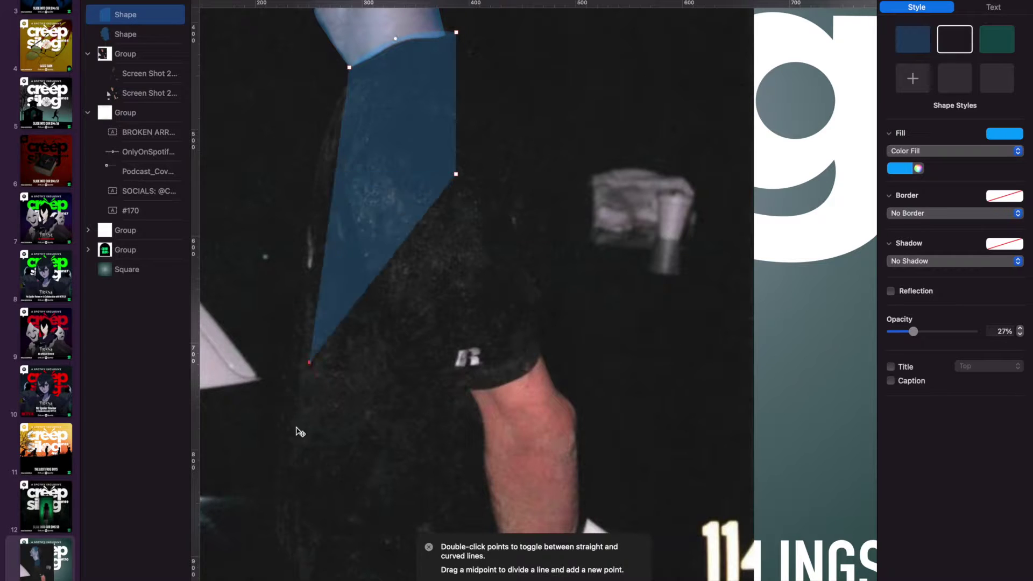
{"action": "left_click_drag", "start_coordinate": [296, 427], "coordinate": [305, 566]}
{"action": "scroll", "coordinate": [305, 566], "scroll_direction": "down", "scroll_amount": 5}
{"action": "left_click_drag", "start_coordinate": [412, 497], "coordinate": [404, 577]}
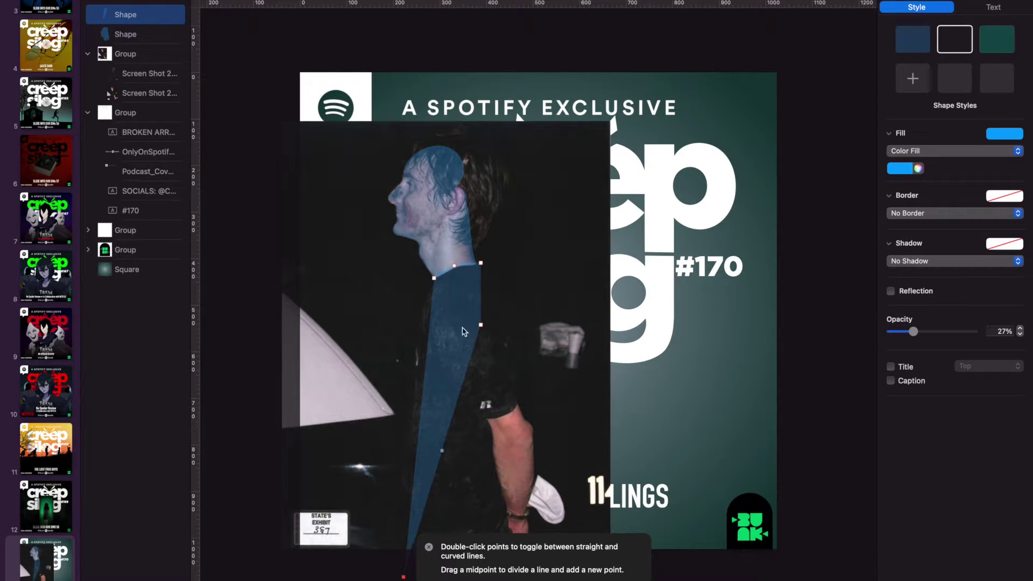
{"action": "left_click_drag", "start_coordinate": [418, 430], "coordinate": [405, 429]}
{"action": "left_click_drag", "start_coordinate": [418, 353], "coordinate": [426, 300]}
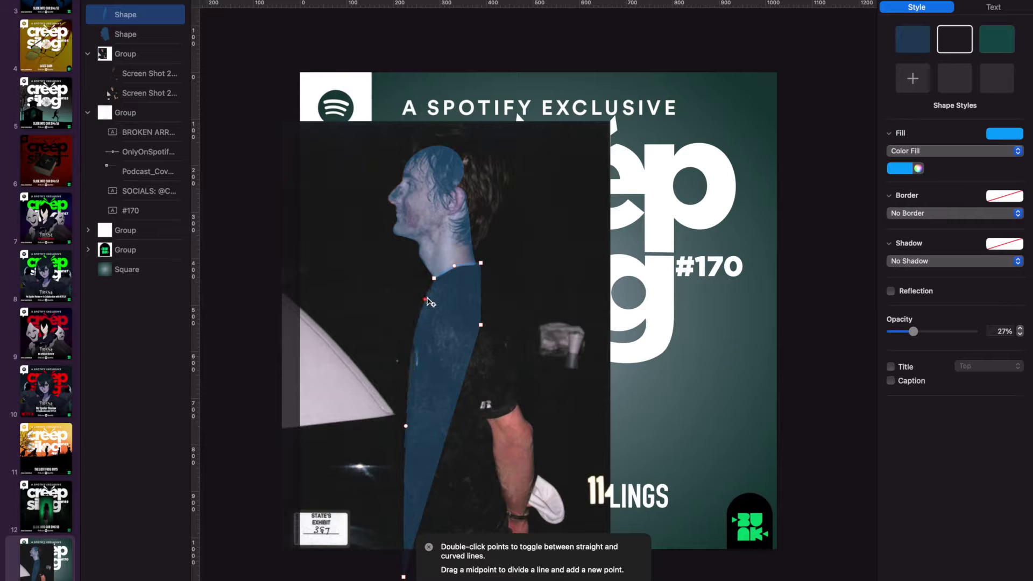
Extend the shirt shape to the back of the sleeve hem and curve its rear edge along the shoulder and upper arm
{"action": "left_click_drag", "start_coordinate": [482, 326], "coordinate": [519, 406]}
{"action": "left_click_drag", "start_coordinate": [499, 334], "coordinate": [514, 281]}
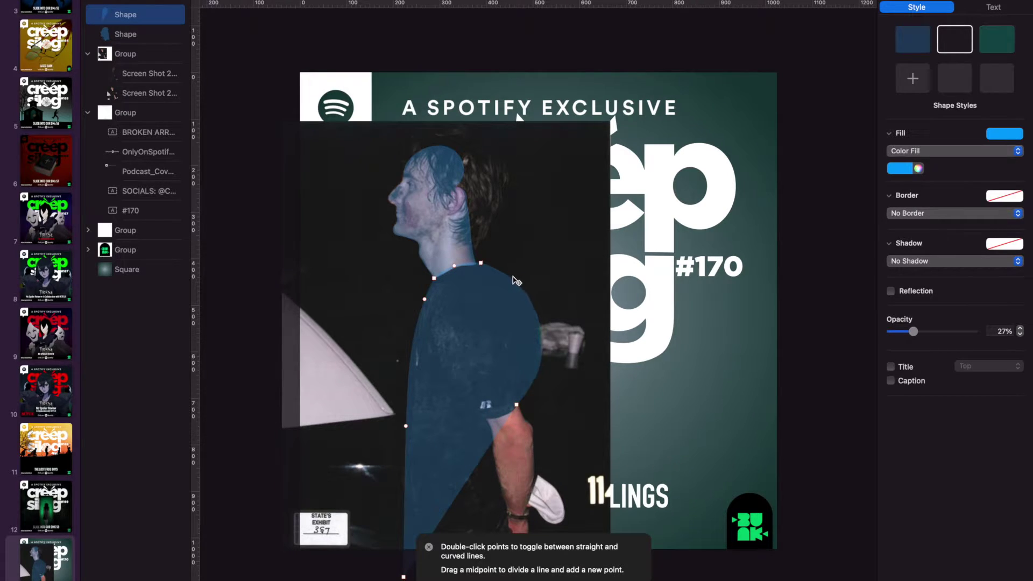
{"action": "double_click", "coordinate": [482, 265]}
{"action": "left_click_drag", "start_coordinate": [515, 283], "coordinate": [526, 330]}
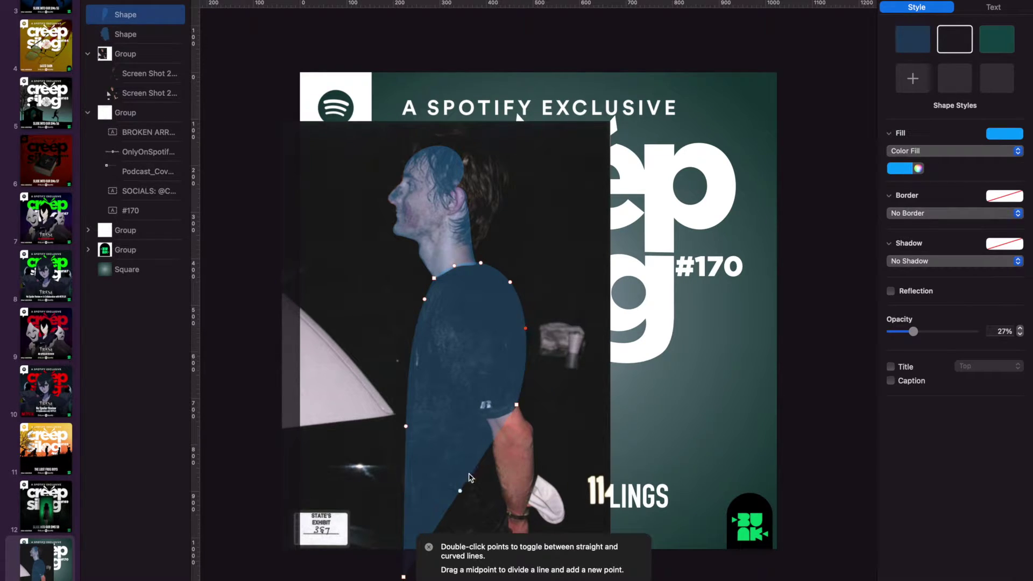
Fit the shirt shape to the sleeve hem, extend it down behind the forearm past the cover's lower edge, and finish point editing
{"action": "left_click_drag", "start_coordinate": [460, 490], "coordinate": [486, 420]}
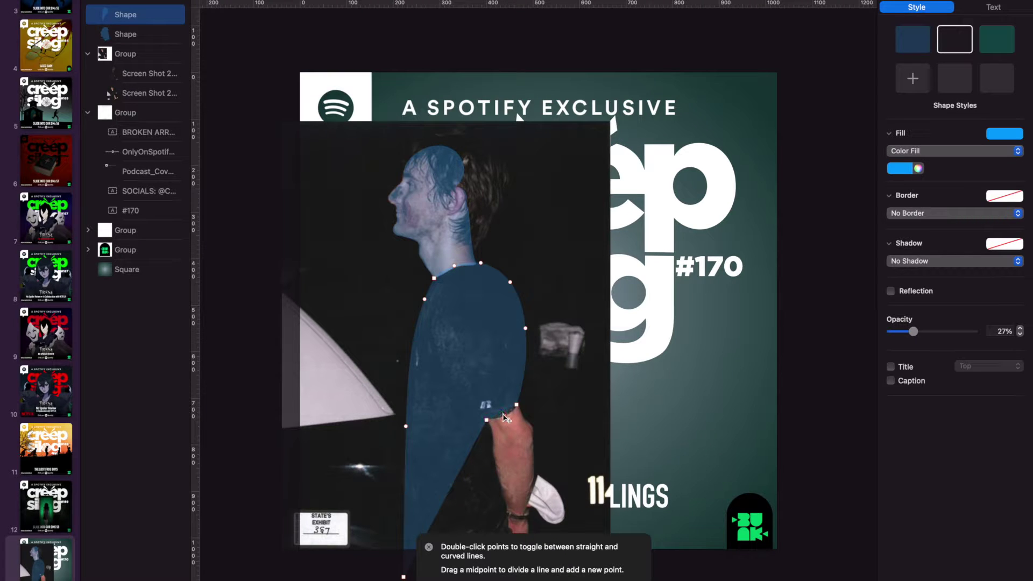
{"action": "scroll", "coordinate": [506, 417], "scroll_direction": "up", "scroll_amount": 5}
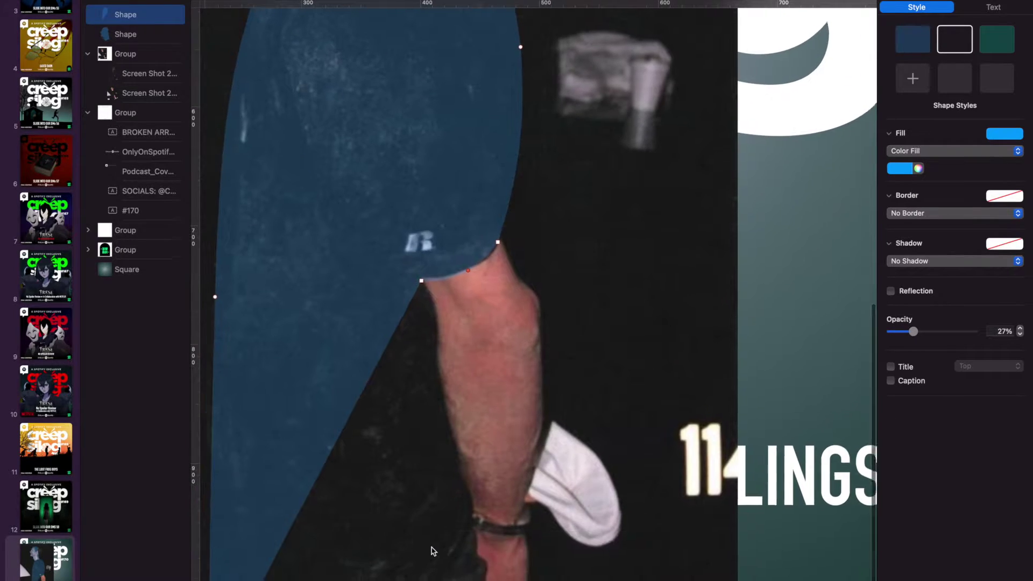
{"action": "scroll", "coordinate": [433, 551], "scroll_direction": "left", "scroll_amount": 1}
{"action": "left_click_drag", "start_coordinate": [337, 486], "coordinate": [509, 580]}
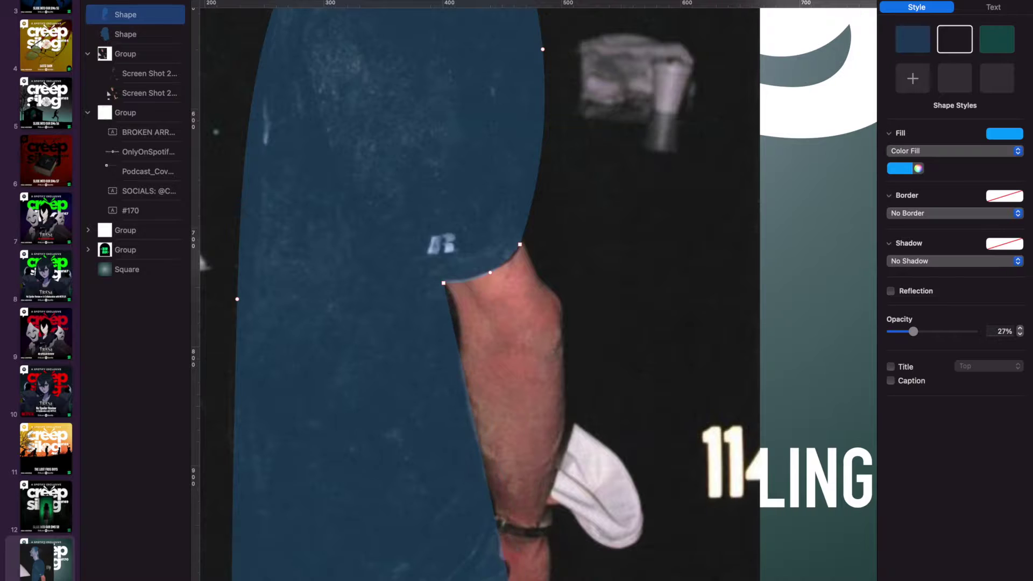
{"action": "scroll", "coordinate": [562, 512], "scroll_direction": "down", "scroll_amount": 5}
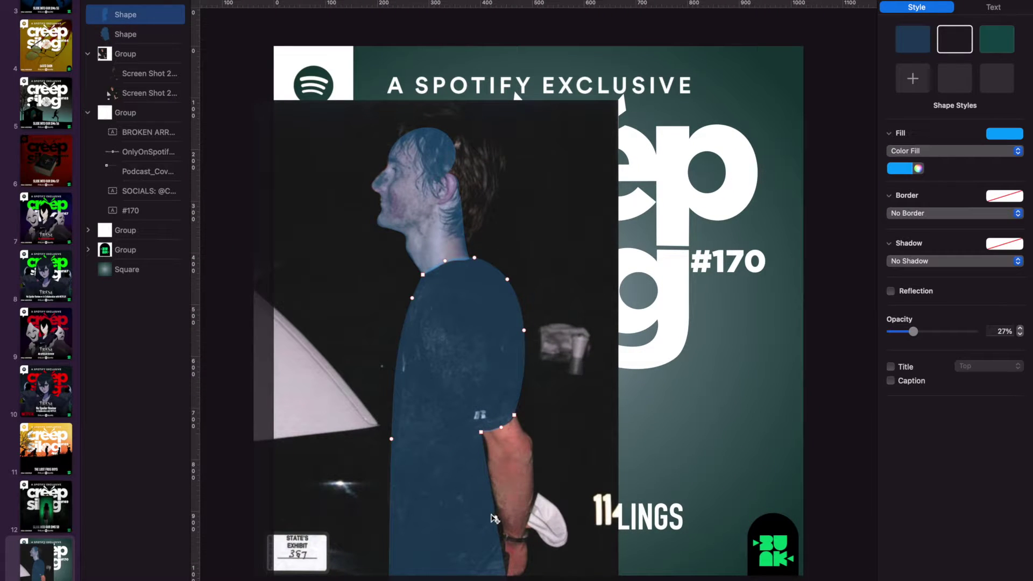
{"action": "left_click_drag", "start_coordinate": [510, 580], "coordinate": [537, 580]}
{"action": "scroll", "coordinate": [503, 461], "scroll_direction": "up", "scroll_amount": 5}
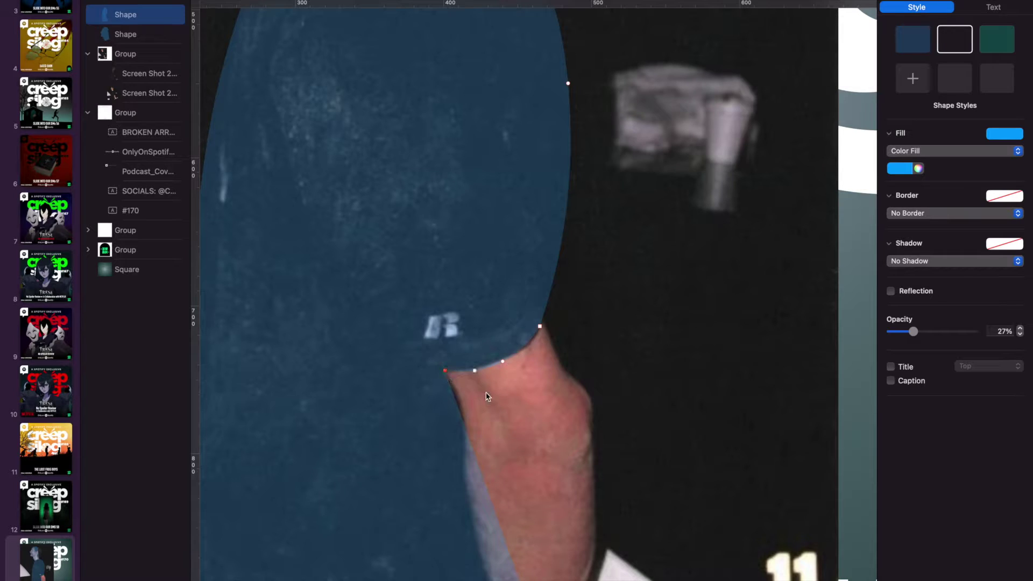
{"action": "key", "text": "Escape"}
Add a square over the forearm, make it editable, and fit its upper edge to the curved sleeve hem
{"action": "left_click", "coordinate": [551, 1]}
{"action": "left_click", "coordinate": [548, 68]}
{"action": "left_click_drag", "start_coordinate": [534, 309], "coordinate": [499, 429]}
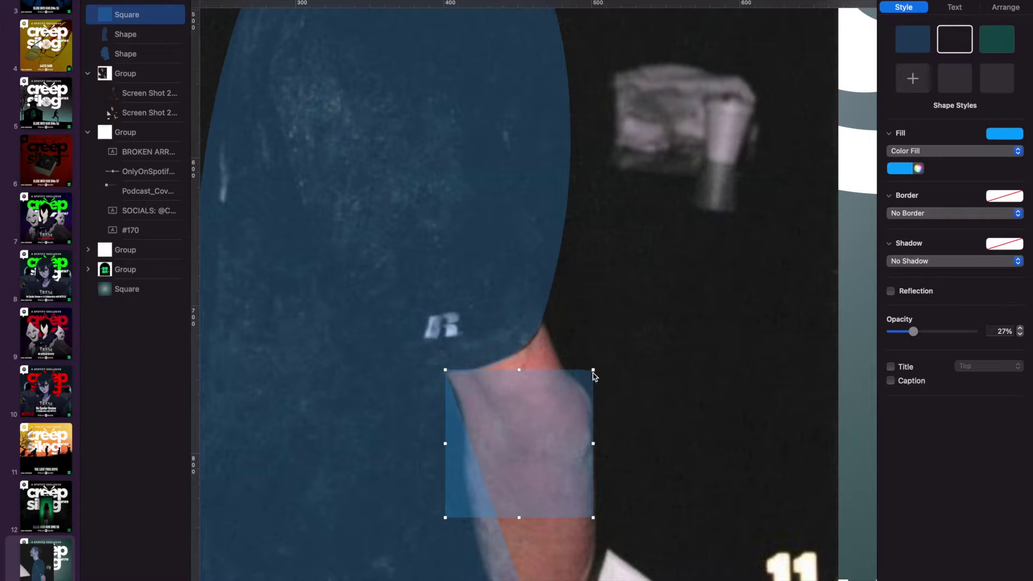
{"action": "right_click", "coordinate": [498, 409]}
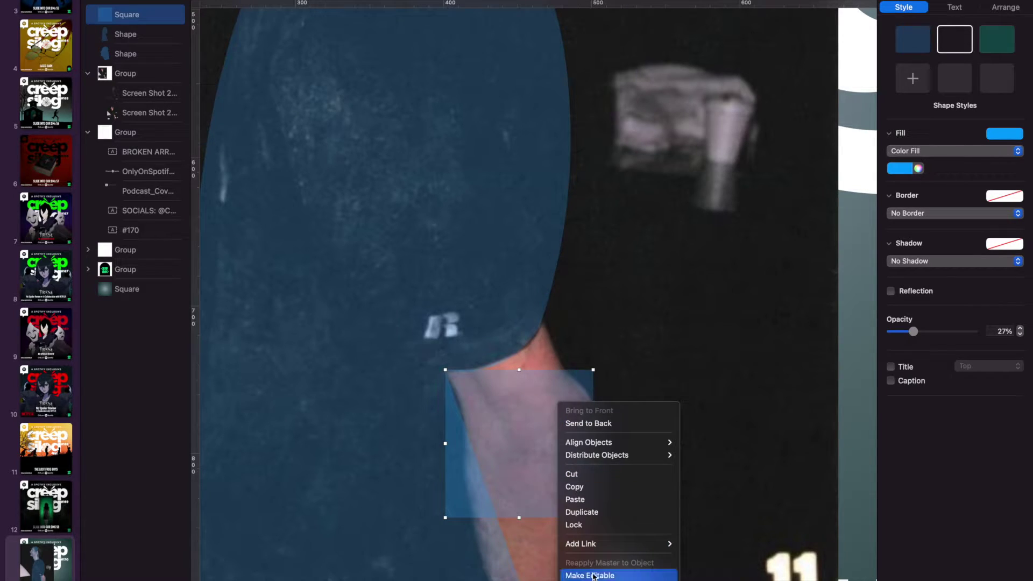
{"action": "left_click", "coordinate": [525, 574]}
{"action": "left_click_drag", "start_coordinate": [593, 369], "coordinate": [544, 317]}
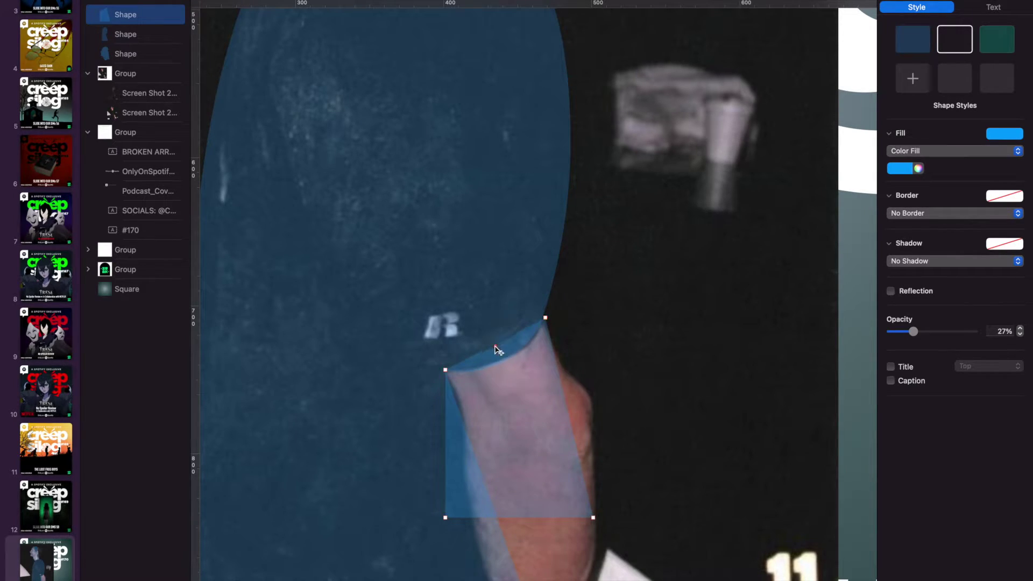
{"action": "left_click_drag", "start_coordinate": [495, 346], "coordinate": [500, 356]}
Extend the arm shape down to the hand, refine its points along both sides of the forearm, and finish point editing
{"action": "scroll", "coordinate": [503, 454], "scroll_direction": "down", "scroll_amount": 10}
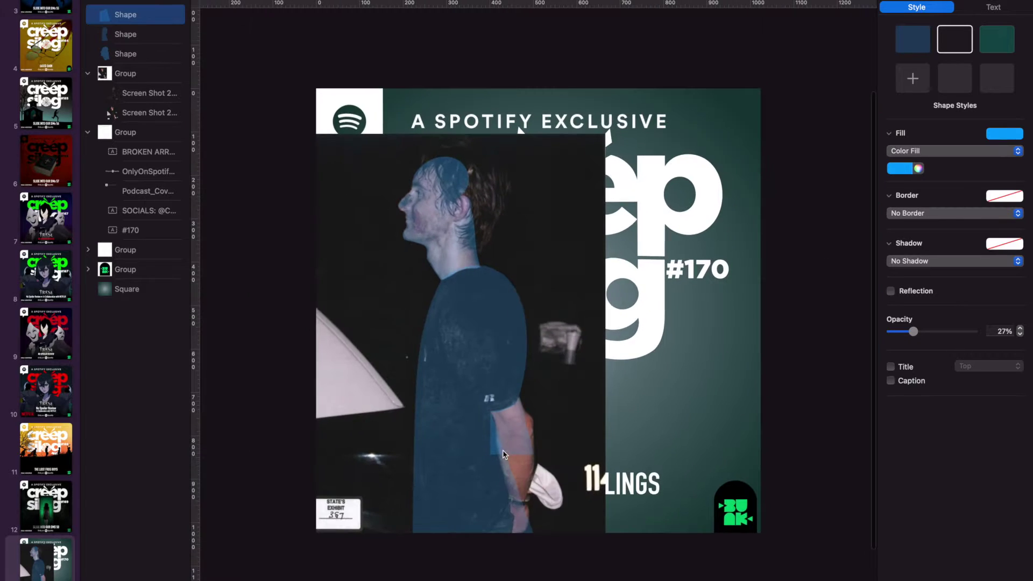
{"action": "left_click_drag", "start_coordinate": [490, 454], "coordinate": [515, 537]}
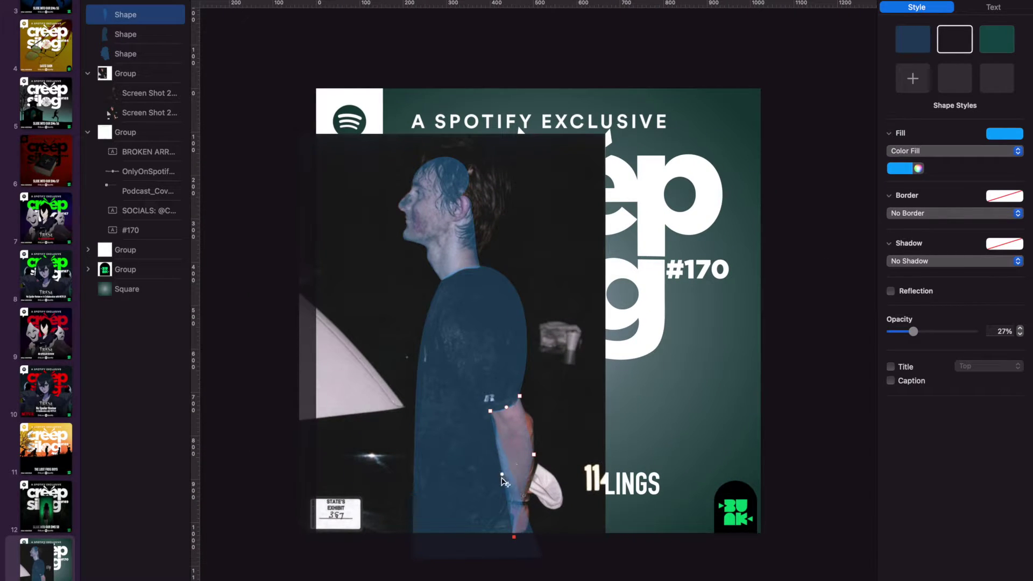
{"action": "left_click", "coordinate": [496, 442]}
{"action": "left_click", "coordinate": [495, 426]}
{"action": "mouse_move", "coordinate": [527, 425]}
{"action": "left_mouse_down"}
{"action": "mouse_move", "coordinate": [525, 413]}
{"action": "mouse_move", "coordinate": [536, 477]}
{"action": "mouse_move", "coordinate": [536, 431]}
{"action": "left_mouse_up"}
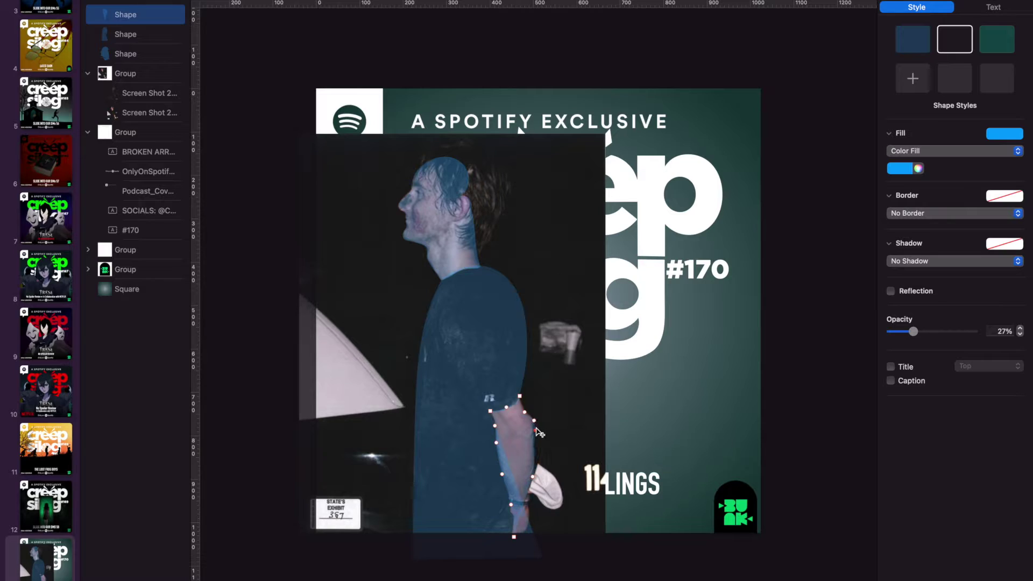
{"action": "left_click_drag", "start_coordinate": [520, 521], "coordinate": [530, 504]}
{"action": "key", "text": "Escape"}
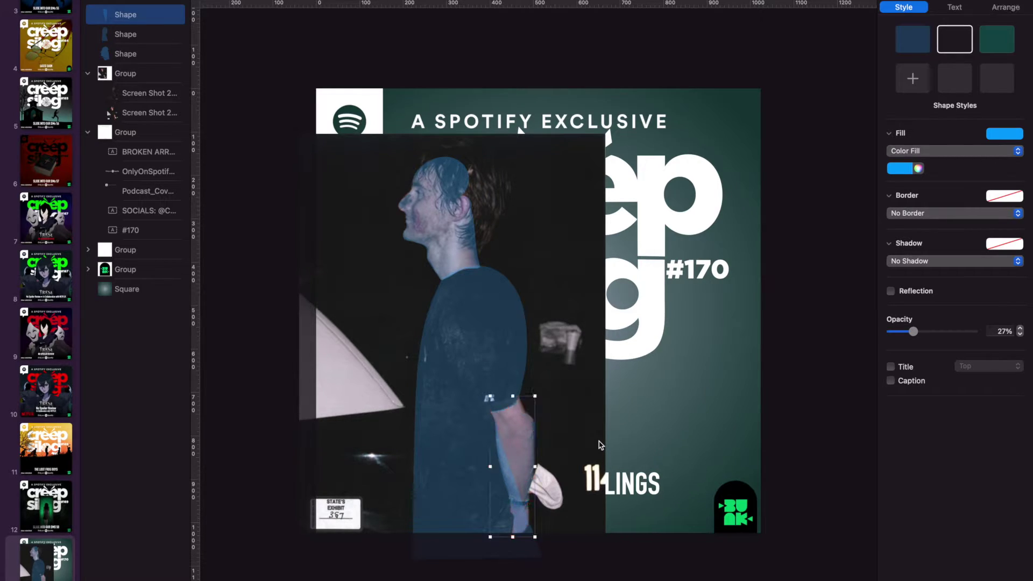
Brighten the visible photo of the man in the photo group by setting its exposure to 40%
{"action": "scroll", "coordinate": [451, 211], "scroll_direction": "up", "scroll_amount": 5}
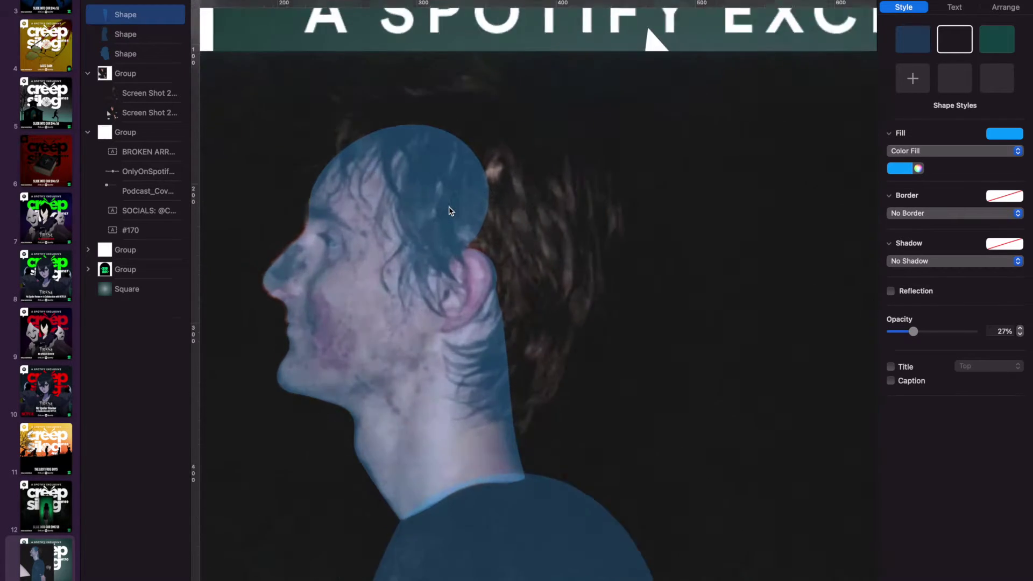
{"action": "scroll", "coordinate": [450, 211], "scroll_direction": "up", "scroll_amount": 2}
{"action": "left_click", "coordinate": [721, 114]}
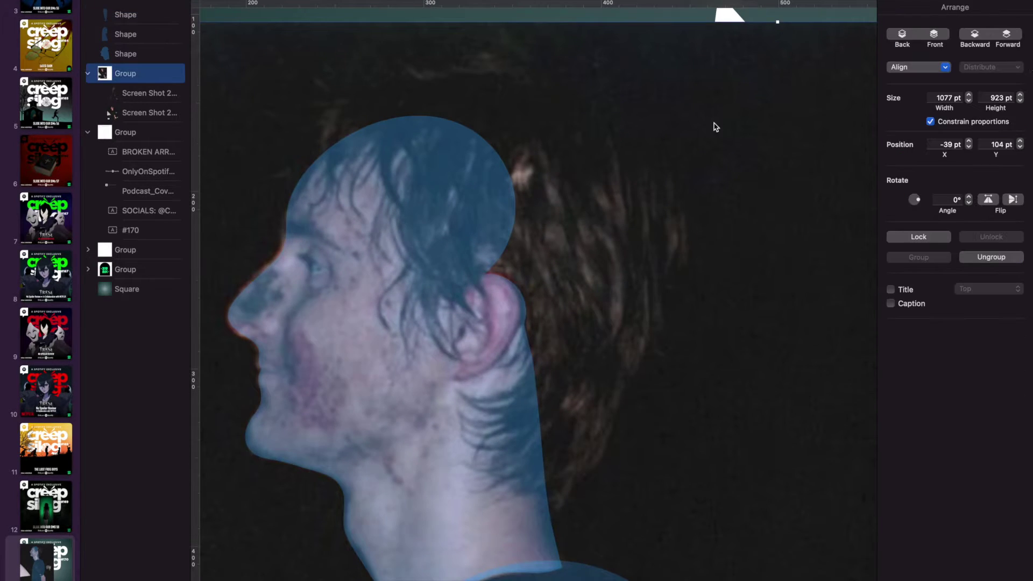
{"action": "left_click", "coordinate": [133, 93]}
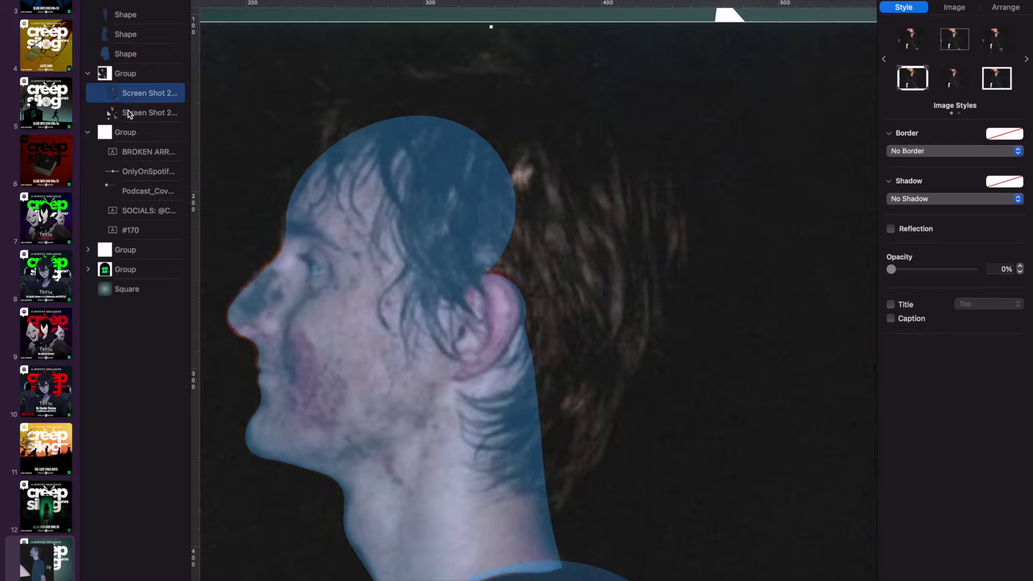
{"action": "left_click", "coordinate": [129, 112]}
{"action": "left_click", "coordinate": [959, 9]}
{"action": "left_click", "coordinate": [963, 216]}
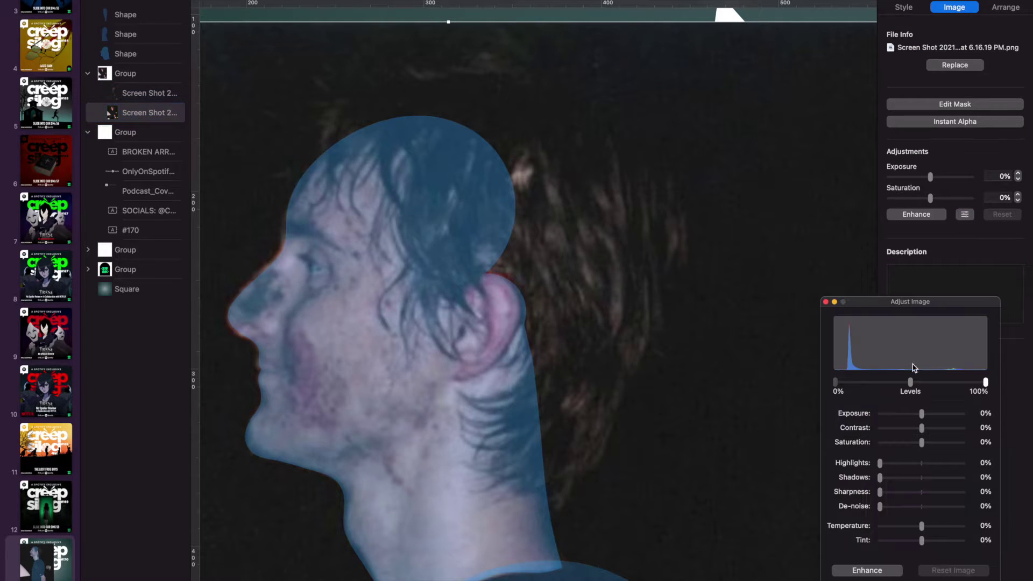
{"action": "mouse_move", "coordinate": [922, 414]}
{"action": "left_mouse_down"}
{"action": "mouse_move", "coordinate": [963, 414]}
{"action": "mouse_move", "coordinate": [923, 428]}
{"action": "left_mouse_up"}
{"action": "left_click_drag", "start_coordinate": [919, 385], "coordinate": [920, 384]}
{"action": "left_click", "coordinate": [834, 302]}
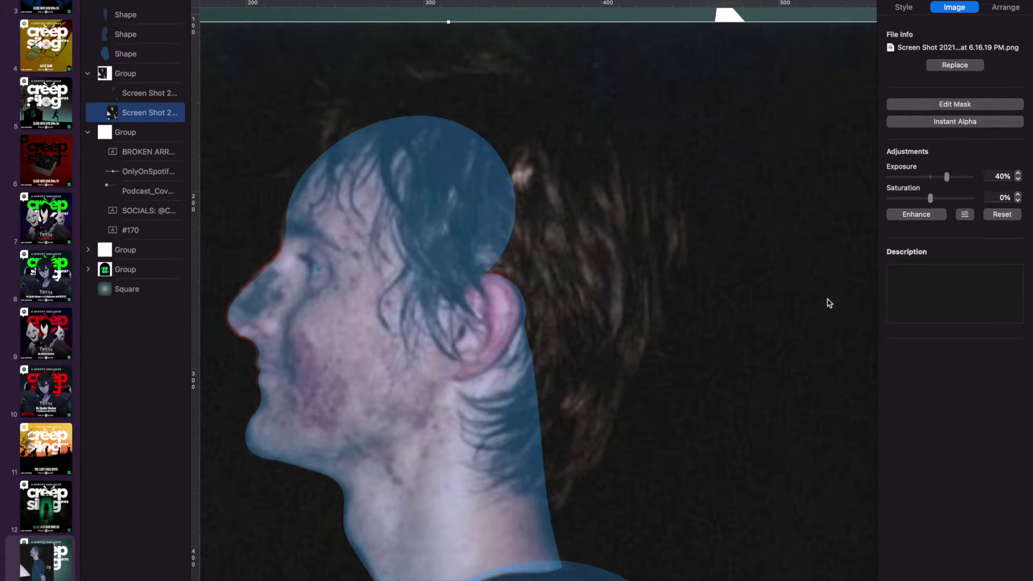
Add a square over the forehead and top of the head, and make it editable
{"action": "scroll", "coordinate": [731, 215], "scroll_direction": "up", "scroll_amount": 4}
{"action": "left_click", "coordinate": [544, 3]}
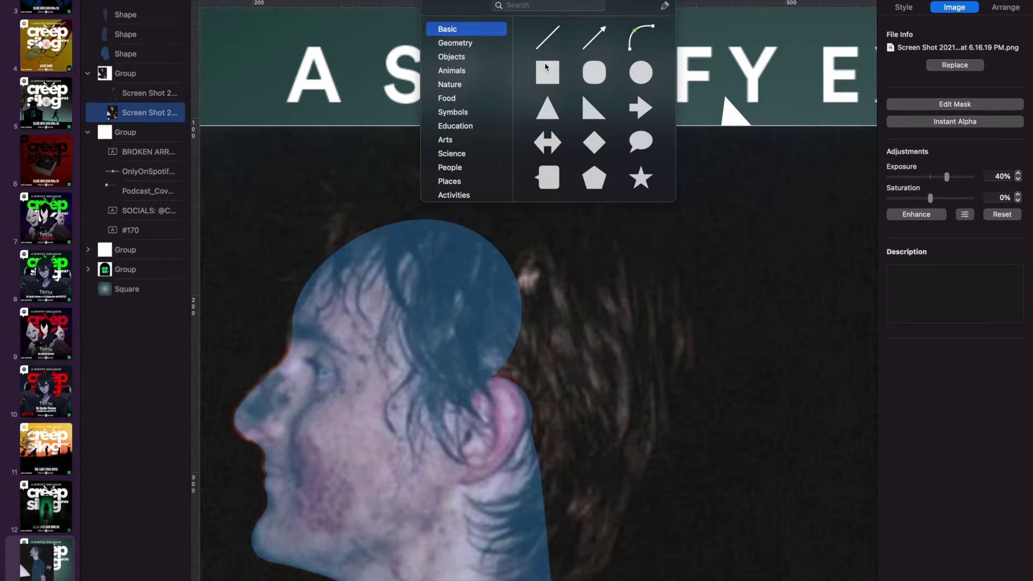
{"action": "left_click", "coordinate": [546, 69]}
{"action": "left_click_drag", "start_coordinate": [549, 300], "coordinate": [372, 191]}
{"action": "right_click", "coordinate": [377, 214]}
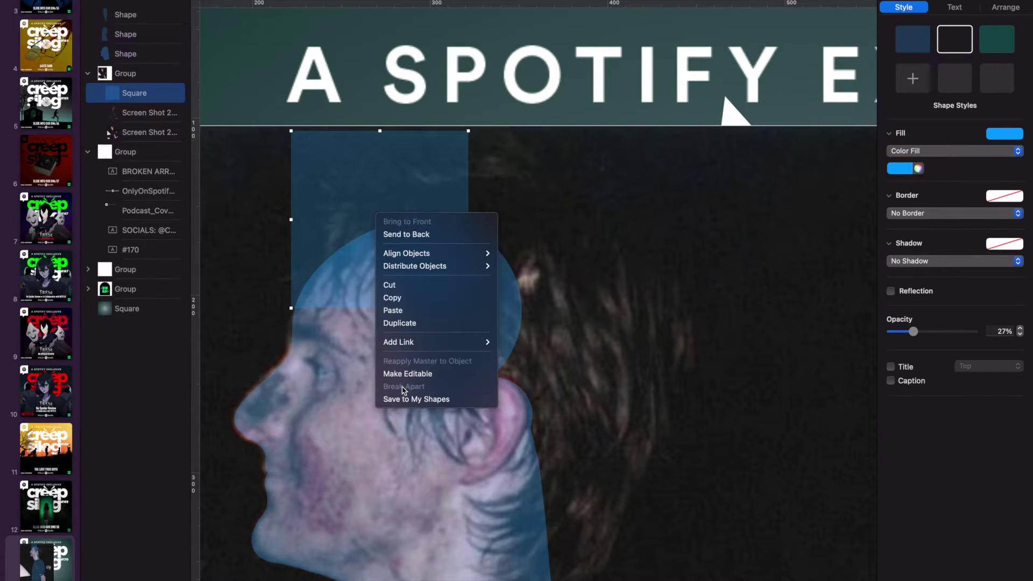
{"action": "left_click", "coordinate": [409, 373]}
Stretch the hair shape's corners to the top of the ear and around the hair, bulging its rear edge outward
{"action": "left_click_drag", "start_coordinate": [471, 307], "coordinate": [504, 381]}
{"action": "left_click_drag", "start_coordinate": [474, 138], "coordinate": [632, 195]}
{"action": "left_click_drag", "start_coordinate": [291, 131], "coordinate": [334, 209]}
{"action": "left_click_drag", "start_coordinate": [559, 287], "coordinate": [674, 437]}
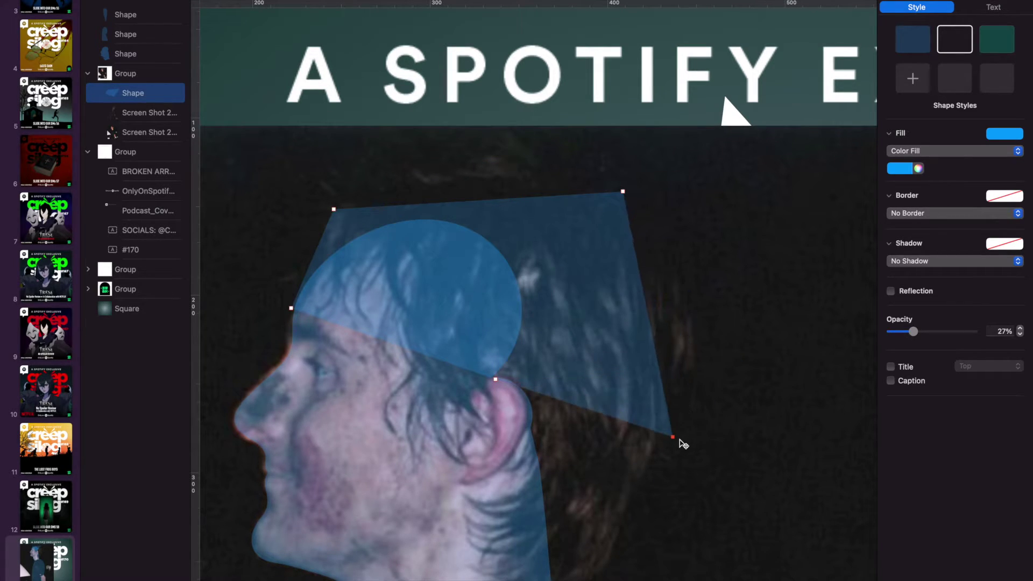
{"action": "left_click_drag", "start_coordinate": [648, 314], "coordinate": [689, 299]}
{"action": "scroll", "coordinate": [688, 296], "scroll_direction": "down", "scroll_amount": 6}
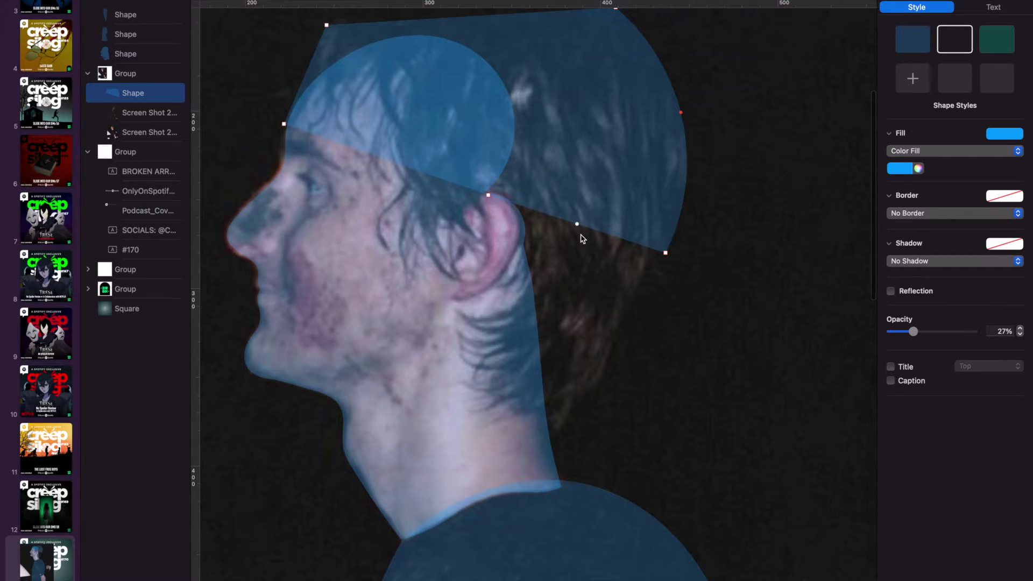
Extend the hair shape down to the nape and fit its inner edge around the back of the ear
{"action": "left_click_drag", "start_coordinate": [578, 225], "coordinate": [555, 448]}
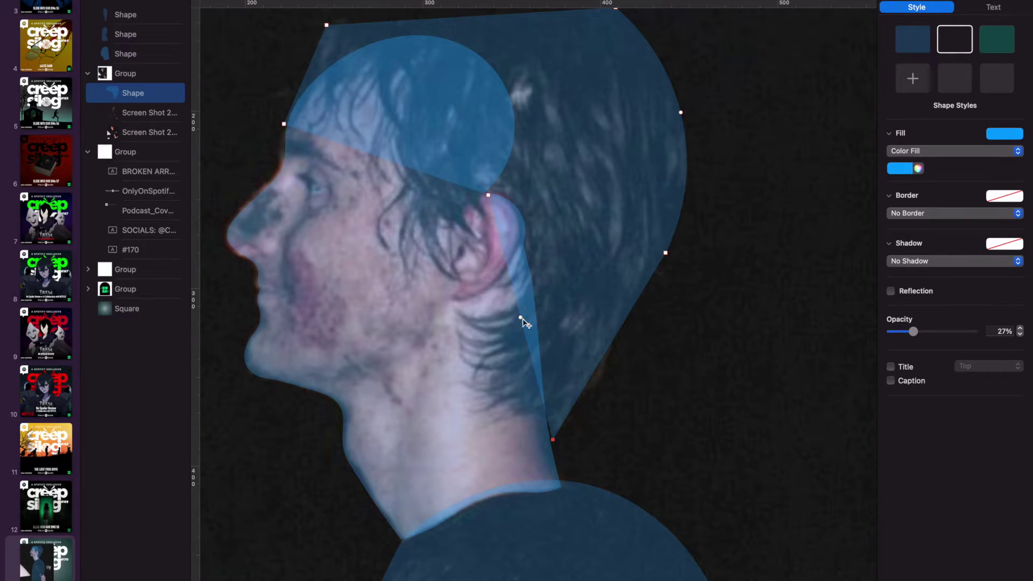
{"action": "left_click_drag", "start_coordinate": [520, 317], "coordinate": [508, 203]}
{"action": "double_click", "coordinate": [584, 312]}
{"action": "left_click_drag", "start_coordinate": [584, 312], "coordinate": [497, 289]}
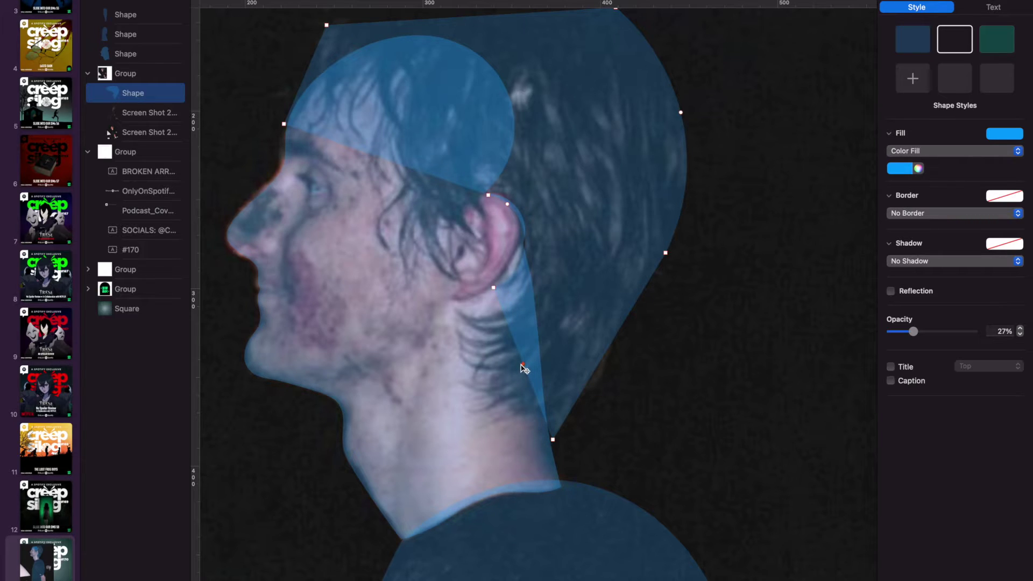
{"action": "left_click_drag", "start_coordinate": [522, 366], "coordinate": [530, 263]}
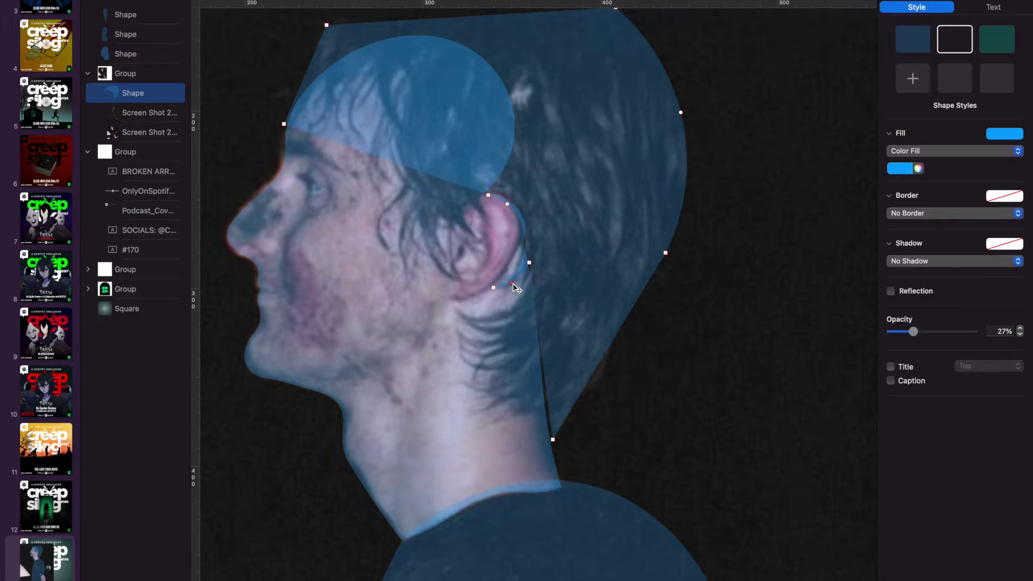
Pull the hair shape's inner edge across the neck below the ear and form the first curved nape strands
{"action": "scroll", "coordinate": [511, 149], "scroll_direction": "up", "scroll_amount": 3}
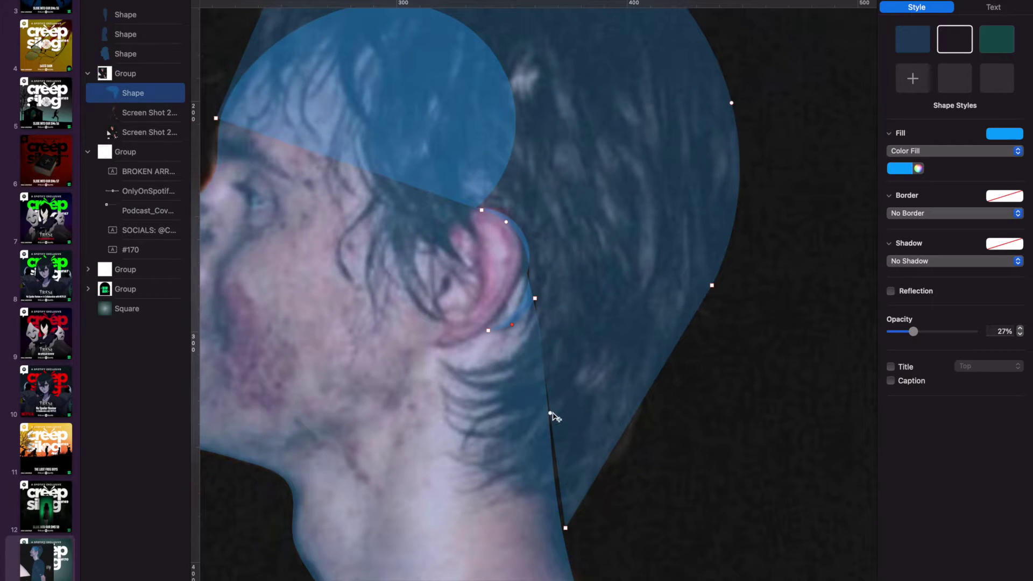
{"action": "left_click_drag", "start_coordinate": [550, 413], "coordinate": [438, 359]}
{"action": "left_click_drag", "start_coordinate": [486, 327], "coordinate": [500, 357]}
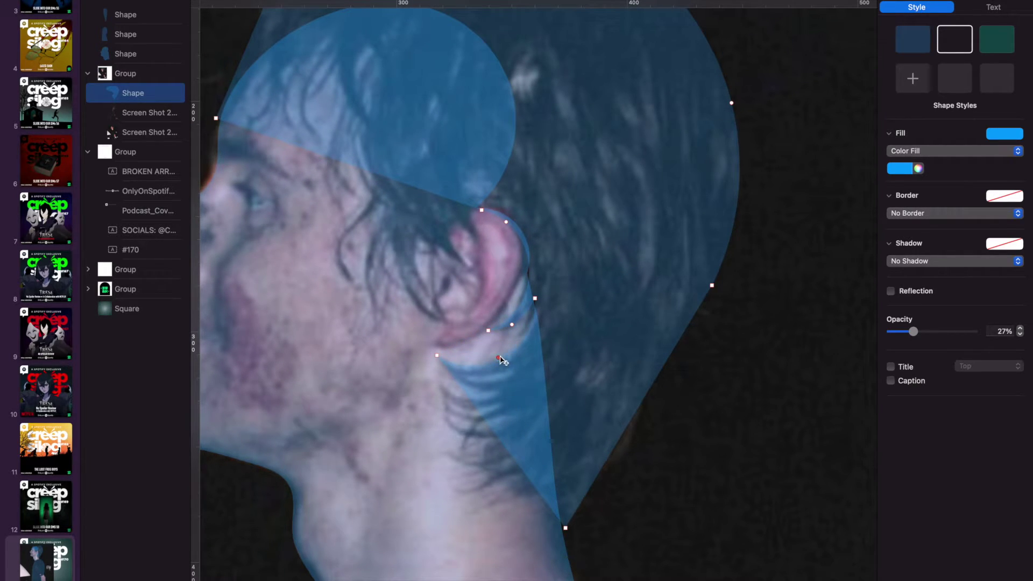
{"action": "left_click_drag", "start_coordinate": [501, 441], "coordinate": [454, 498]}
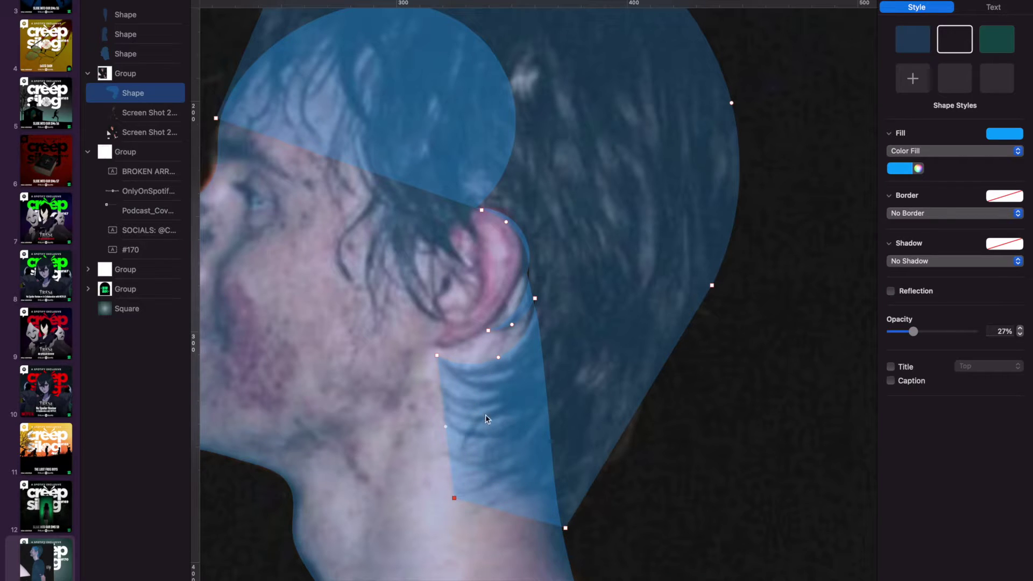
{"action": "left_click_drag", "start_coordinate": [445, 427], "coordinate": [499, 391]}
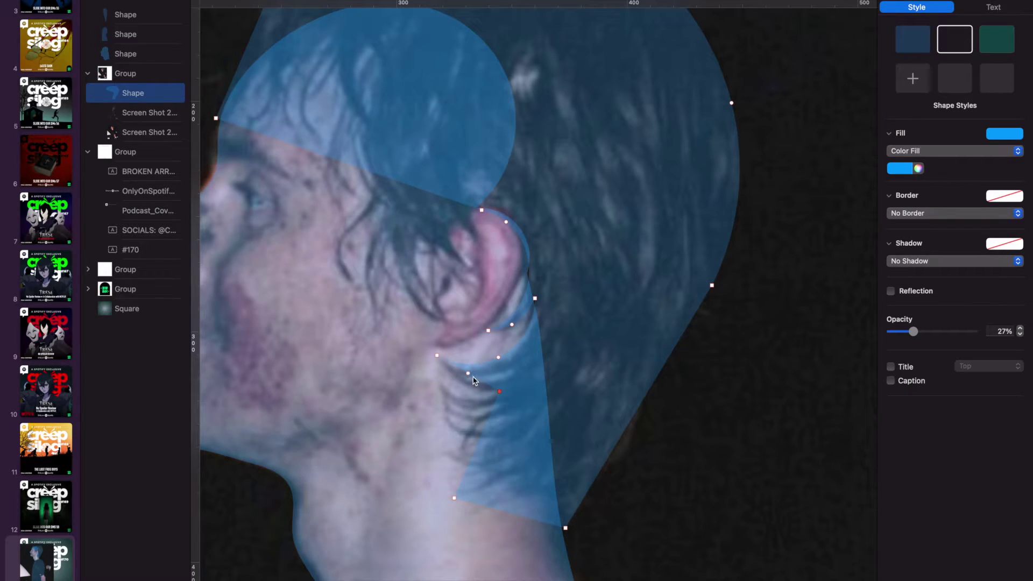
{"action": "left_click_drag", "start_coordinate": [477, 446], "coordinate": [438, 387]}
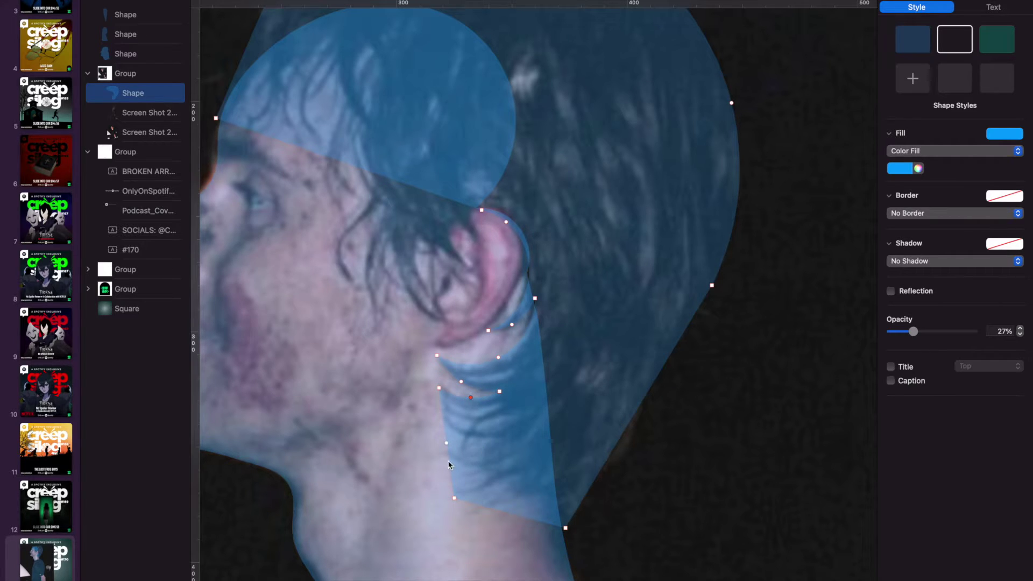
Add points along the neck edge of the hair shape to trace the middle nape strands
{"action": "left_click_drag", "start_coordinate": [447, 448], "coordinate": [499, 406]}
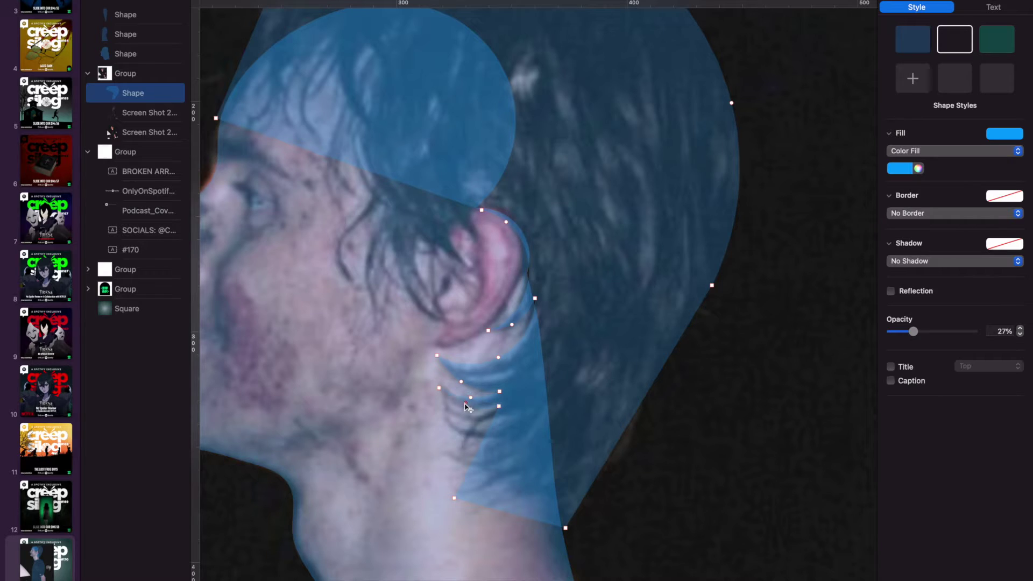
{"action": "left_click_drag", "start_coordinate": [478, 454], "coordinate": [455, 448]}
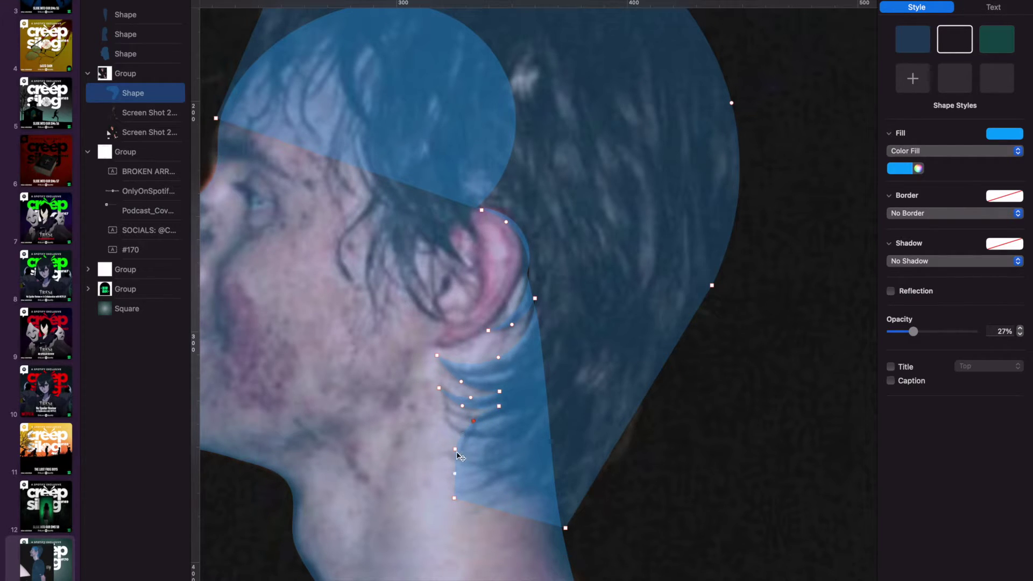
{"action": "left_click_drag", "start_coordinate": [458, 477], "coordinate": [507, 416]}
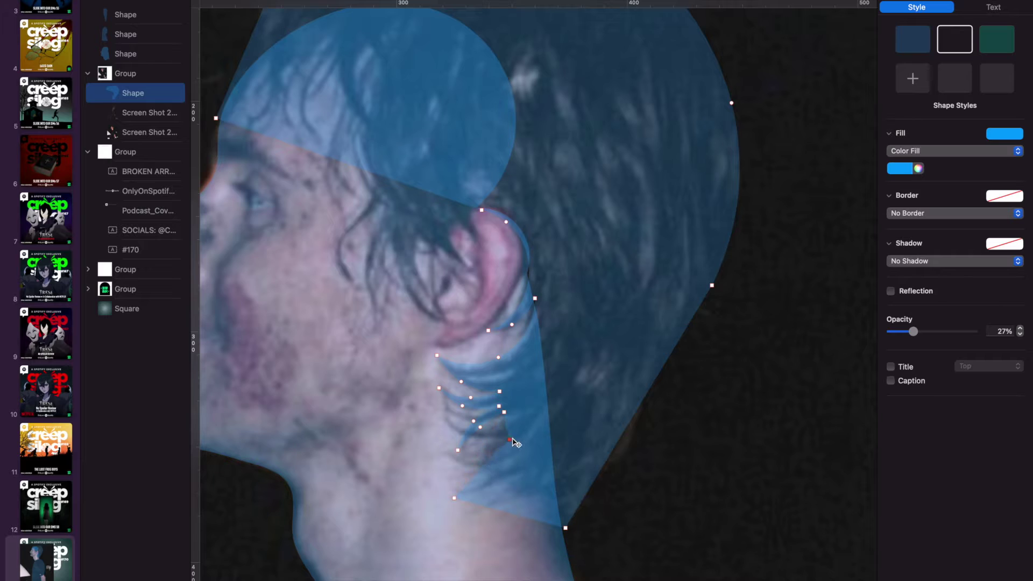
{"action": "left_click_drag", "start_coordinate": [475, 471], "coordinate": [449, 461]}
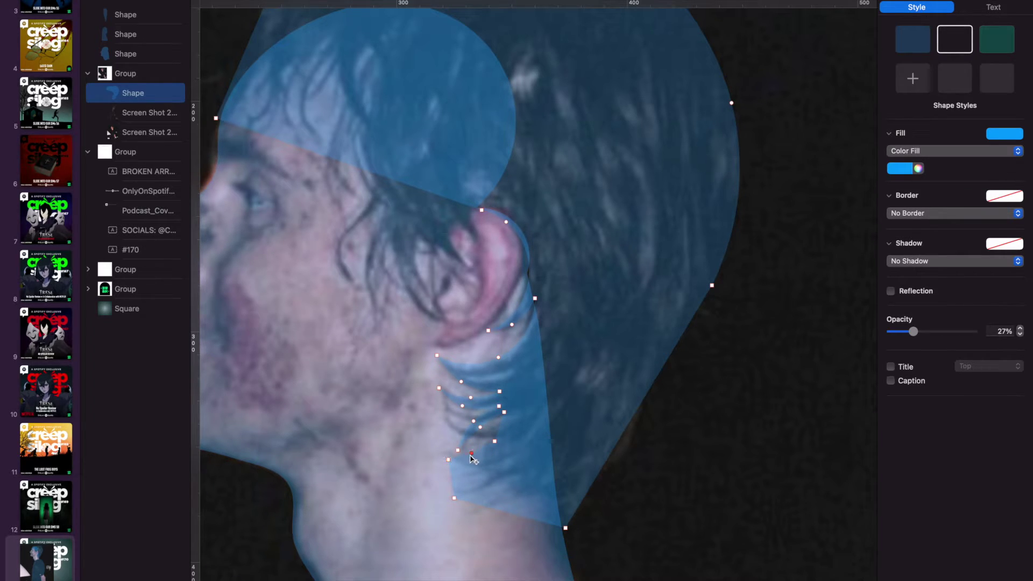
Make the hair shape's points editable again and trace the lower nape strands with new points
{"action": "key", "text": "XF86MonBrightnessDown"}
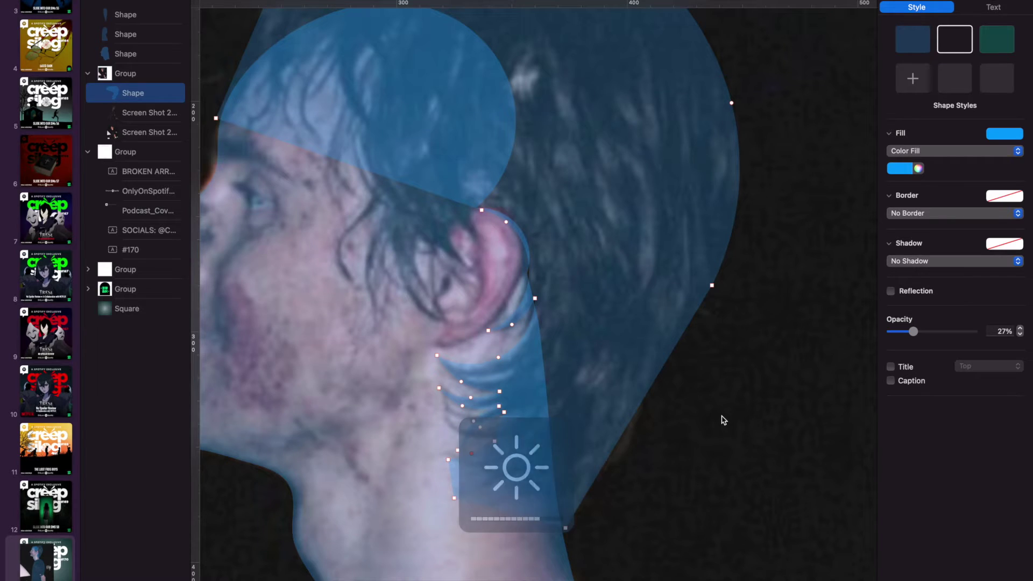
{"action": "left_click", "coordinate": [722, 420]}
{"action": "right_click", "coordinate": [601, 298]}
{"action": "left_click", "coordinate": [616, 211]}
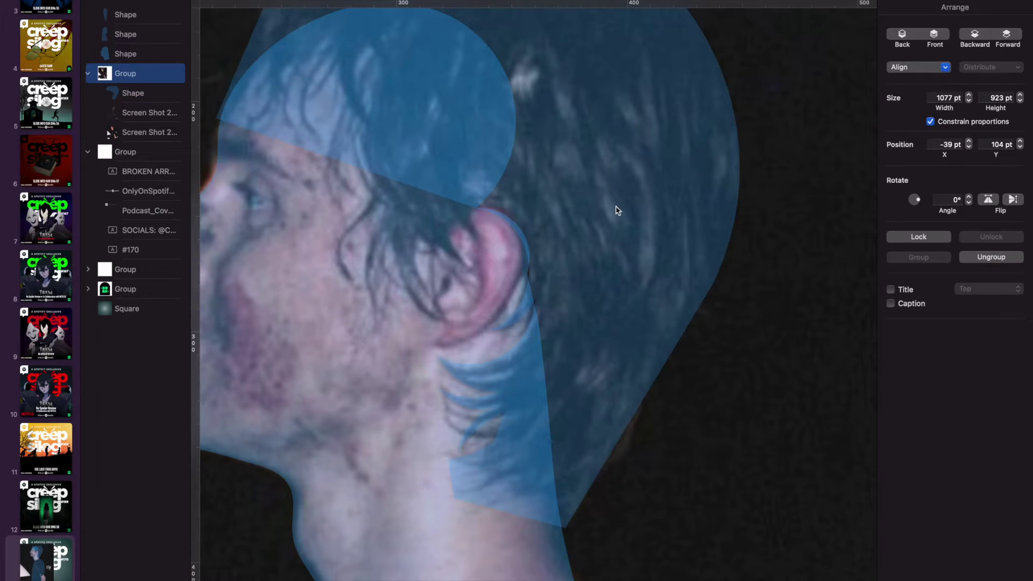
{"action": "right_click", "coordinate": [143, 94]}
{"action": "left_click", "coordinate": [173, 249]}
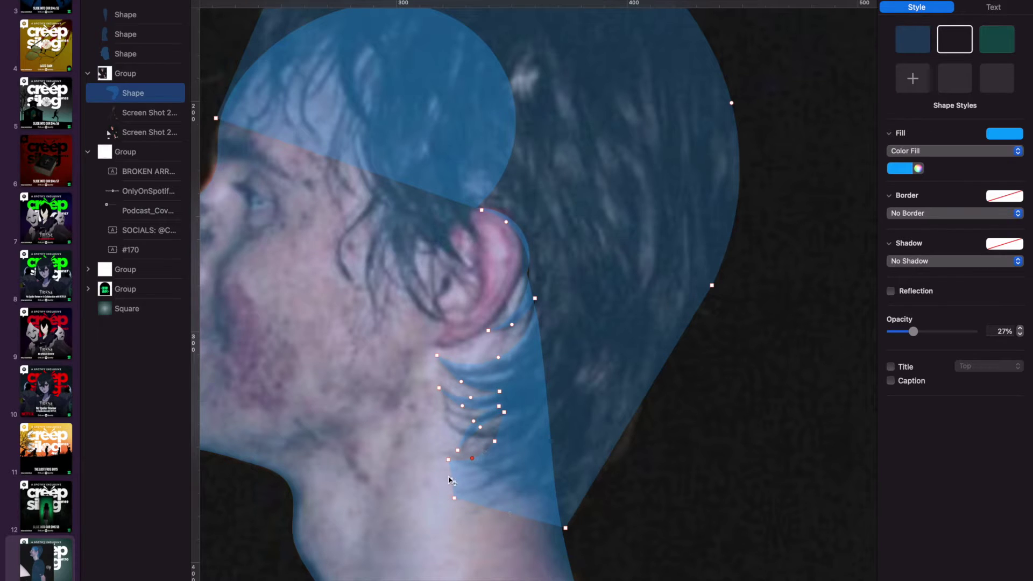
{"action": "left_click_drag", "start_coordinate": [451, 479], "coordinate": [498, 475]}
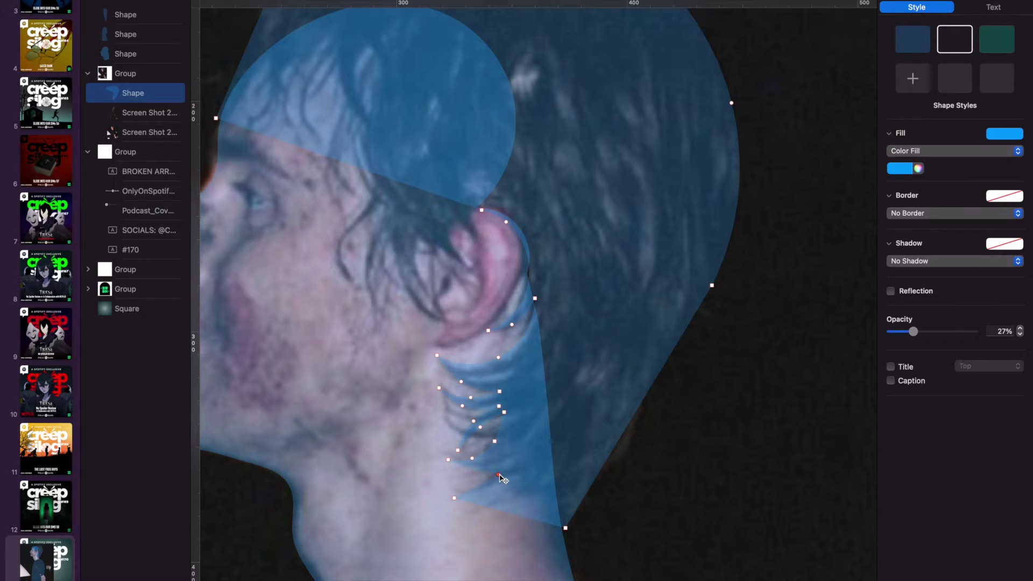
{"action": "left_click_drag", "start_coordinate": [509, 509], "coordinate": [524, 477]}
{"action": "left_click", "coordinate": [473, 496]}
{"action": "left_click_drag", "start_coordinate": [476, 500], "coordinate": [533, 455]}
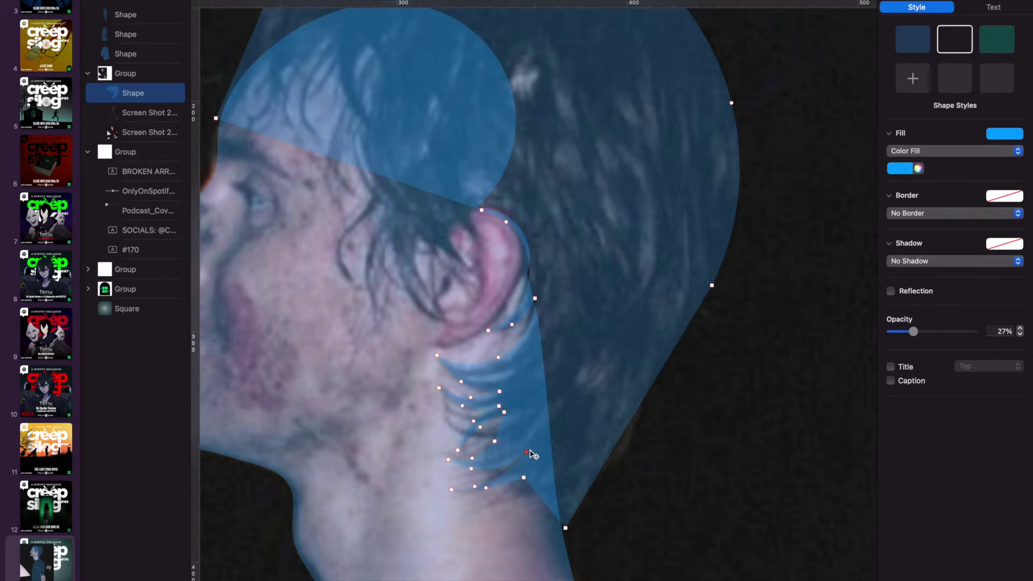
Form the lowest nape strand and bring the hair shape's lower edge up to the back of the neck
{"action": "left_click_drag", "start_coordinate": [558, 516], "coordinate": [473, 513]}
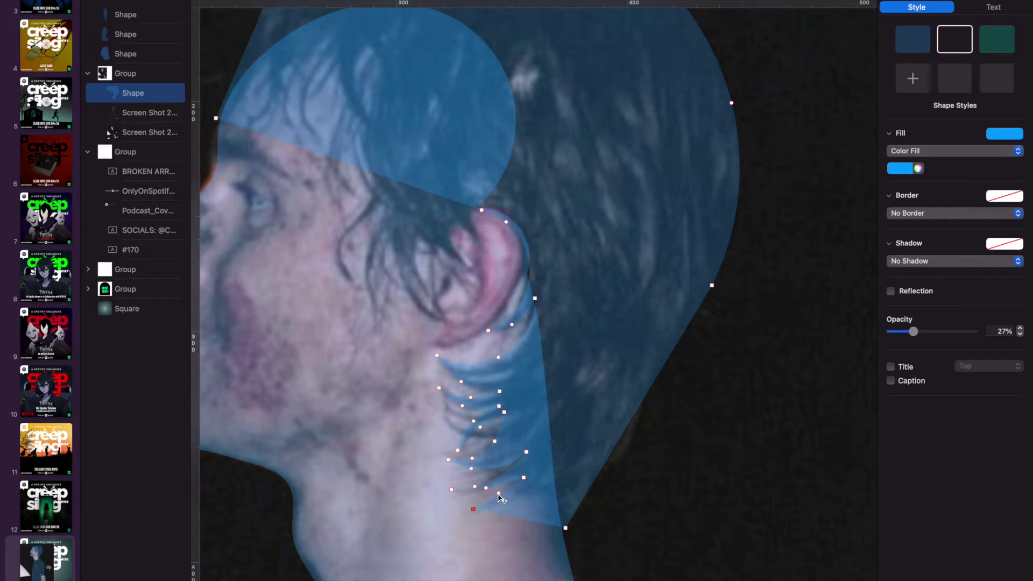
{"action": "left_click_drag", "start_coordinate": [520, 519], "coordinate": [552, 490]}
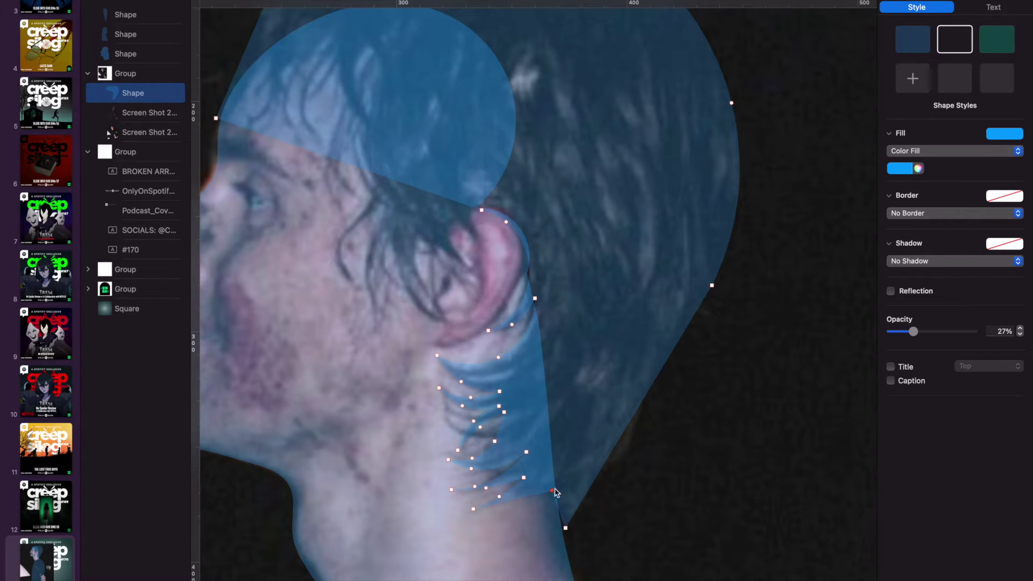
{"action": "left_click_drag", "start_coordinate": [565, 528], "coordinate": [561, 532]}
{"action": "scroll", "coordinate": [636, 386], "scroll_direction": "up", "scroll_amount": 1}
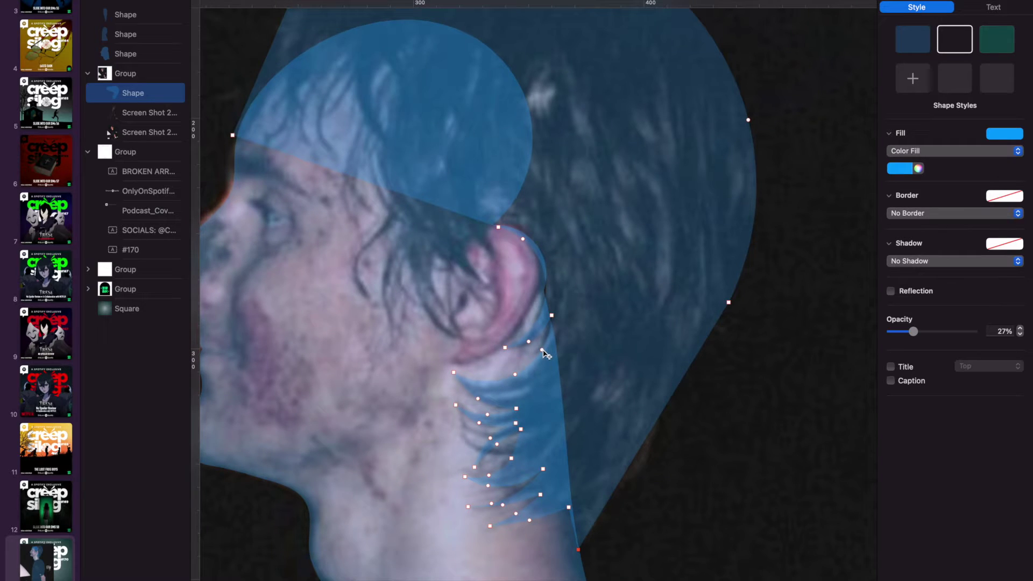
Refine the hair shape's points behind the ear and along the nape strands, and finish editing the points
{"action": "left_click_drag", "start_coordinate": [542, 351], "coordinate": [551, 336]}
{"action": "left_click", "coordinate": [551, 326]}
{"action": "left_click_drag", "start_coordinate": [551, 326], "coordinate": [525, 365]}
{"action": "left_click", "coordinate": [541, 351]}
{"action": "left_click_drag", "start_coordinate": [519, 451], "coordinate": [476, 455]}
{"action": "left_click", "coordinate": [502, 448]}
{"action": "left_click_drag", "start_coordinate": [486, 452], "coordinate": [483, 462]}
{"action": "key", "text": "Escape"}
{"action": "scroll", "coordinate": [484, 457], "scroll_direction": "up", "scroll_amount": 4}
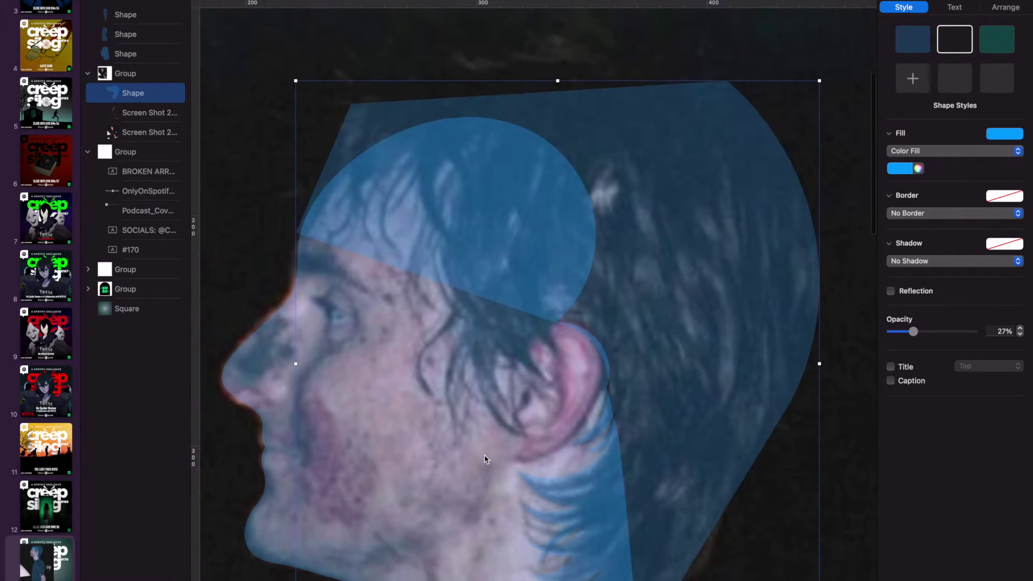
Make the head shape outside the photo group fully transparent so the face in the photo is uncovered
{"action": "left_click", "coordinate": [127, 54]}
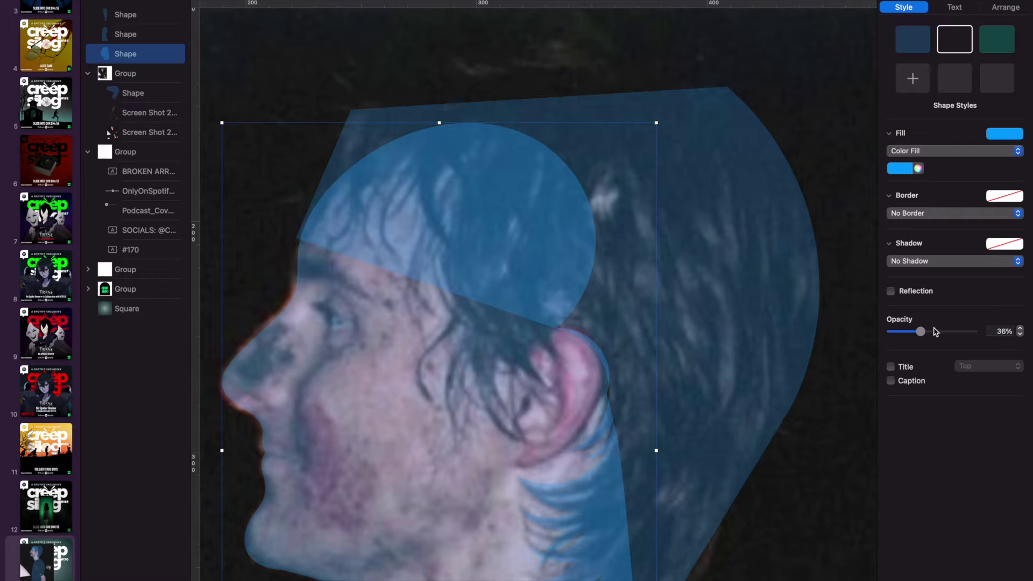
{"action": "left_click_drag", "start_coordinate": [915, 332], "coordinate": [848, 333]}
{"action": "left_click", "coordinate": [736, 169]}
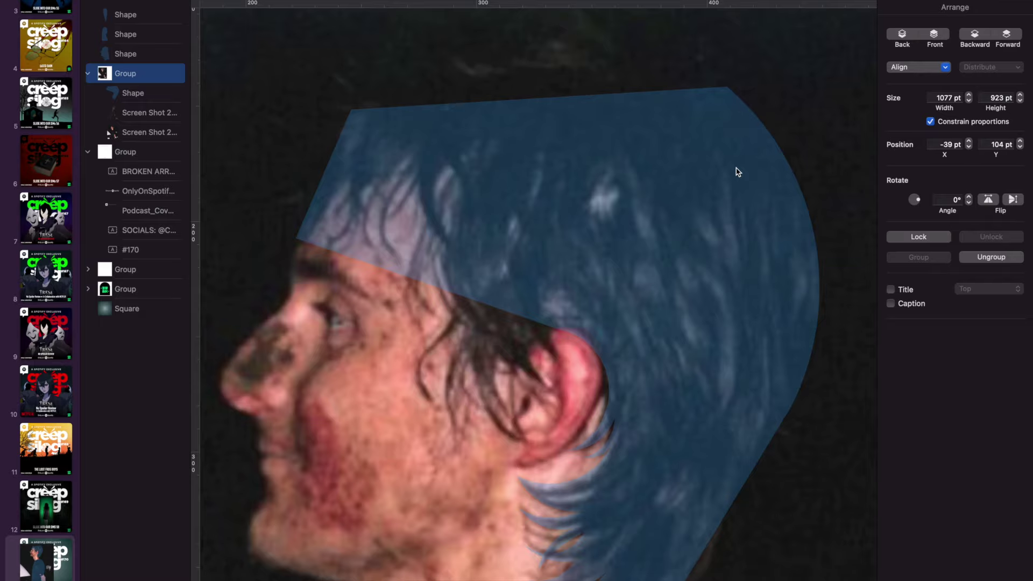
Make the hair shape editable and pull its front edge up to the hairline above the forehead
{"action": "right_click", "coordinate": [736, 168]}
{"action": "left_click", "coordinate": [145, 96]}
{"action": "right_click", "coordinate": [145, 96]}
{"action": "left_click", "coordinate": [190, 257]}
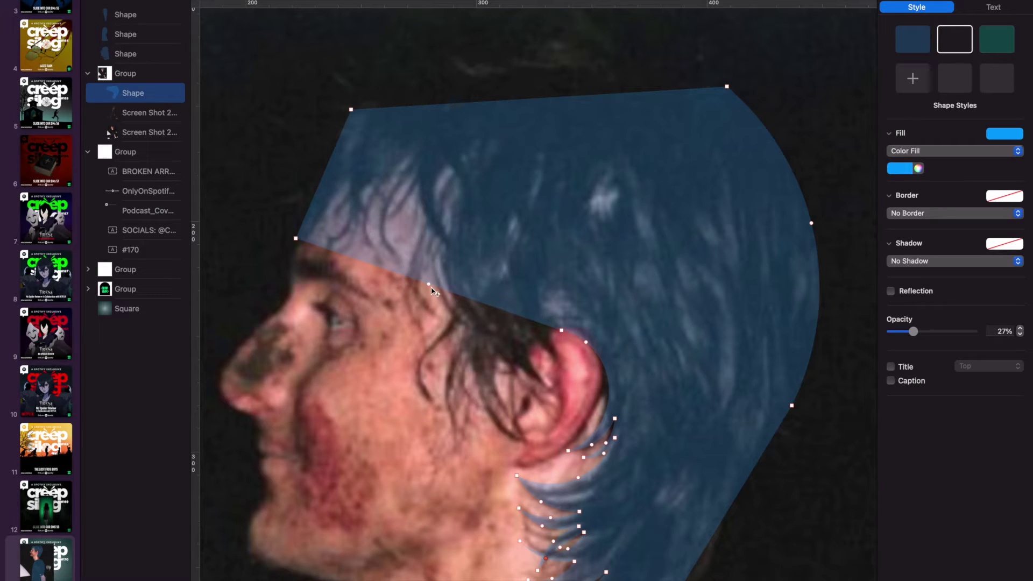
{"action": "left_click_drag", "start_coordinate": [429, 285], "coordinate": [353, 169]}
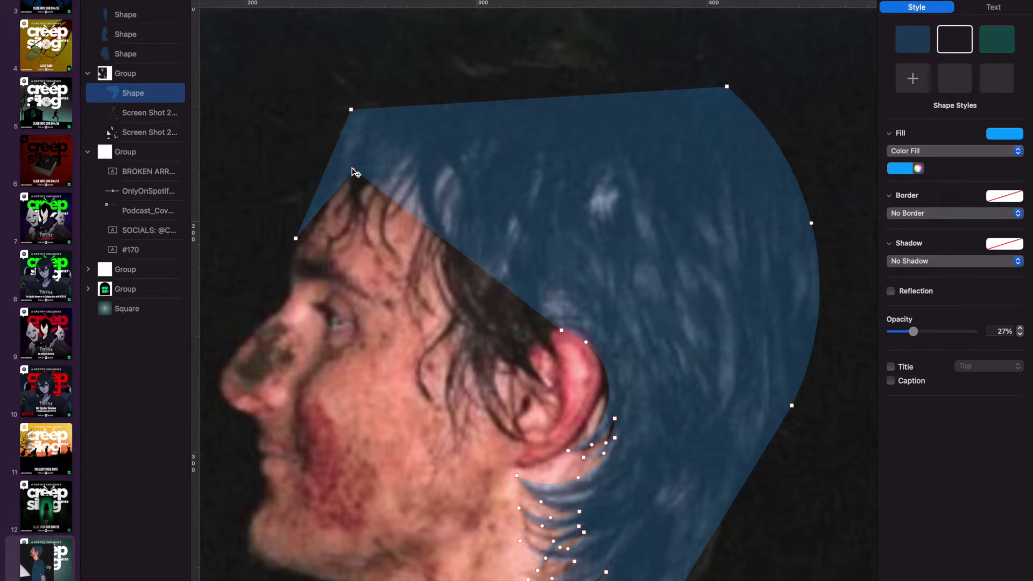
{"action": "left_click_drag", "start_coordinate": [325, 204], "coordinate": [318, 220]}
{"action": "left_click_drag", "start_coordinate": [354, 170], "coordinate": [354, 148]}
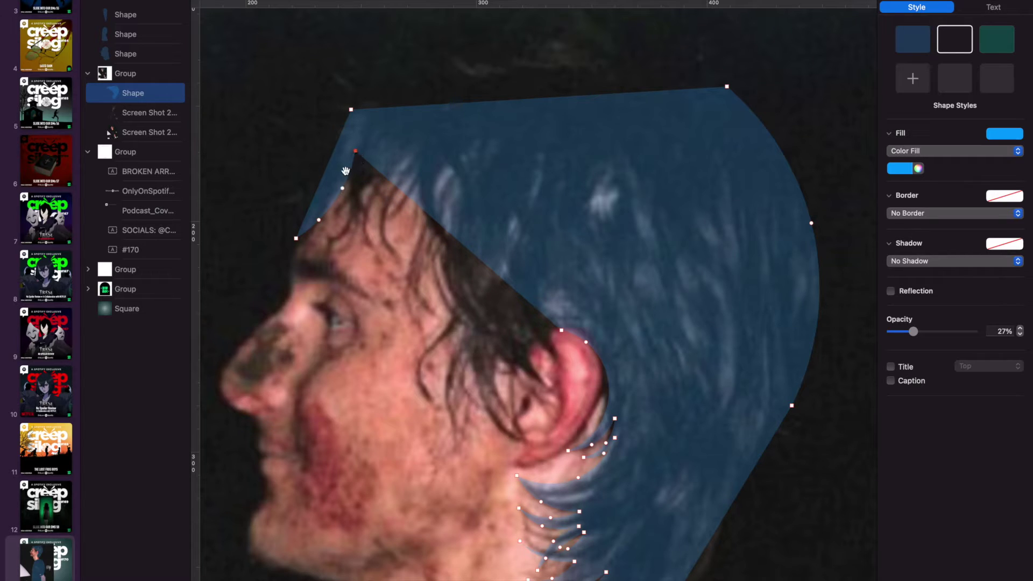
Form the first two pointed fringe strands over the forehead from the hair shape's front edge
{"action": "left_click_drag", "start_coordinate": [458, 240], "coordinate": [351, 211]}
{"action": "left_click_drag", "start_coordinate": [447, 291], "coordinate": [375, 178]}
{"action": "left_click", "coordinate": [358, 214]}
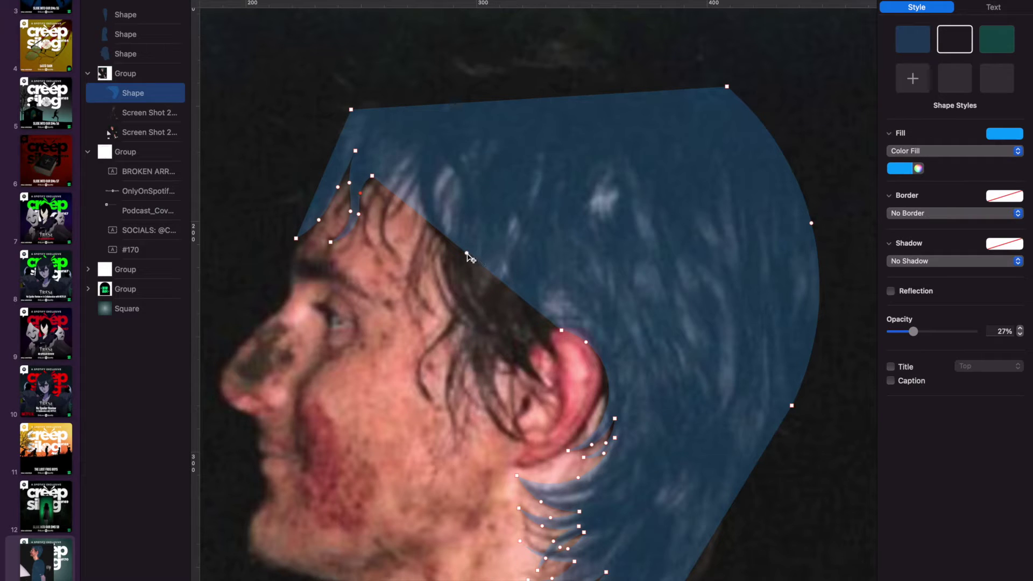
{"action": "left_click_drag", "start_coordinate": [467, 254], "coordinate": [370, 248]}
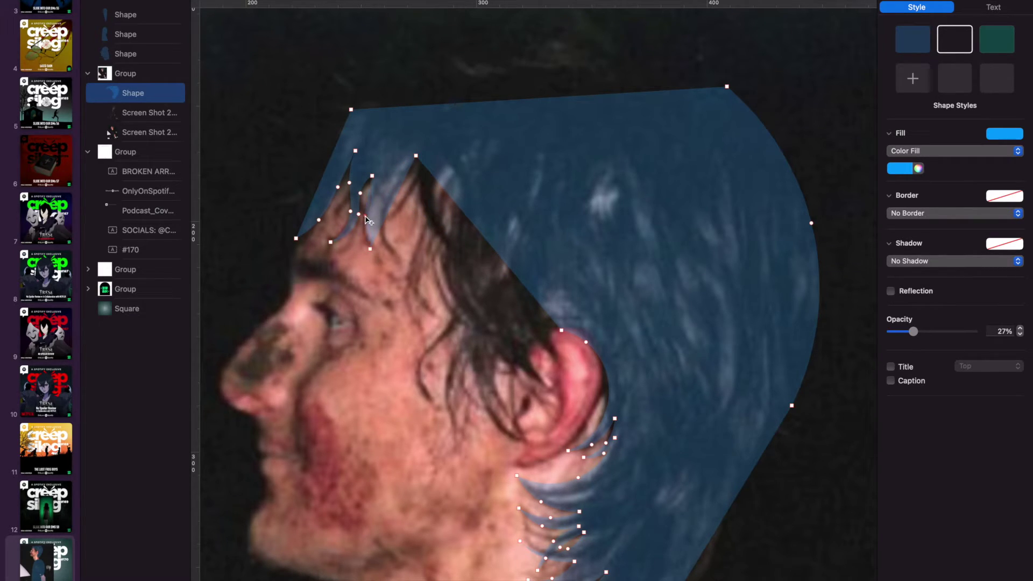
{"action": "left_click_drag", "start_coordinate": [393, 202], "coordinate": [381, 186]}
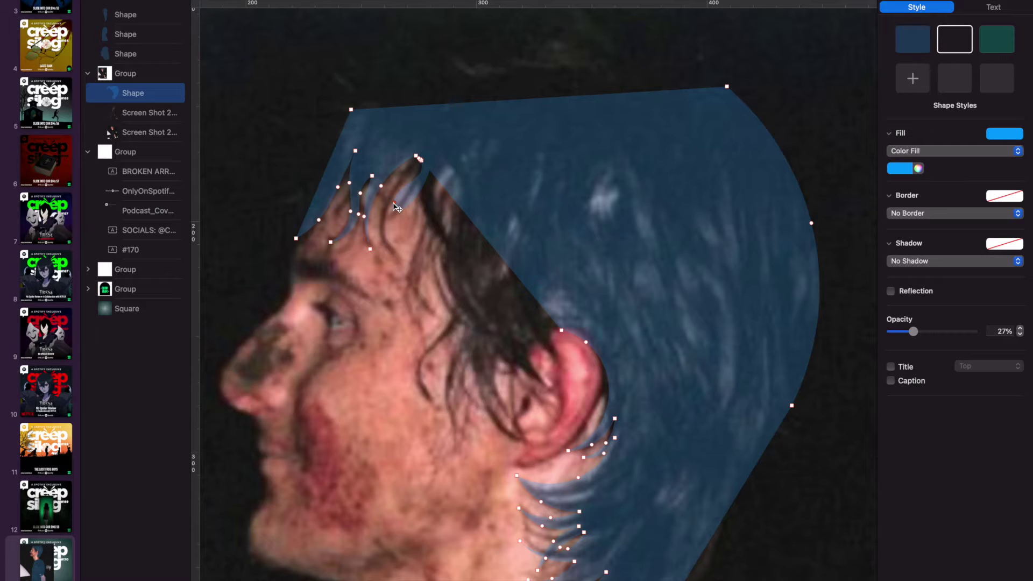
Add two more curved fringe strands to the hair shape, reaching back toward the temple
{"action": "left_click_drag", "start_coordinate": [419, 158], "coordinate": [395, 257]}
{"action": "mouse_move", "coordinate": [405, 207]}
{"action": "left_mouse_down"}
{"action": "mouse_move", "coordinate": [385, 215]}
{"action": "mouse_move", "coordinate": [391, 200]}
{"action": "left_mouse_up"}
{"action": "left_click_drag", "start_coordinate": [491, 245], "coordinate": [447, 250]}
{"action": "left_click_drag", "start_coordinate": [435, 205], "coordinate": [422, 205]}
{"action": "left_click_drag", "start_coordinate": [505, 294], "coordinate": [477, 135]}
{"action": "left_click_drag", "start_coordinate": [460, 189], "coordinate": [440, 175]}
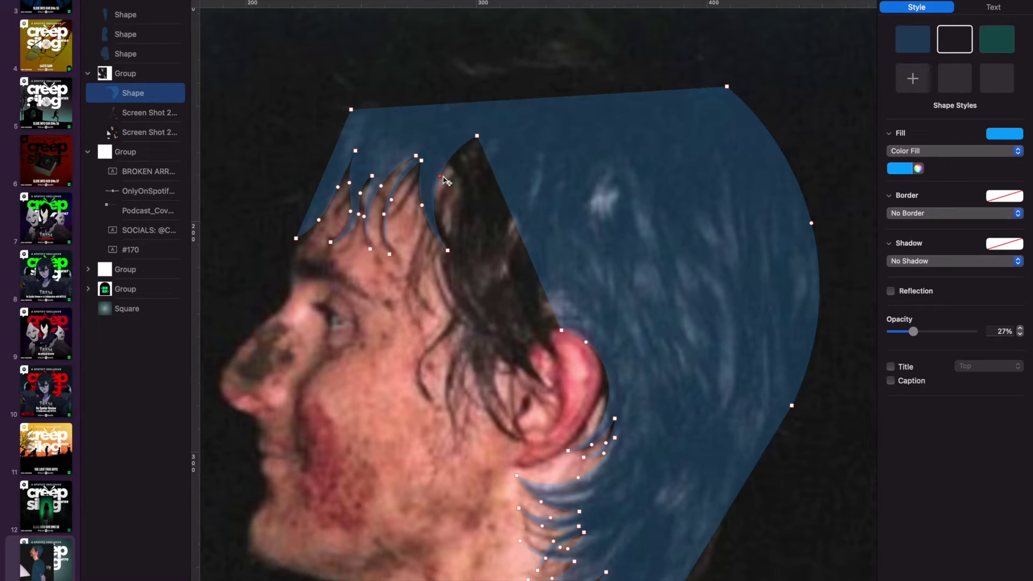
Trace a long, thin curved strand from the hair shape down past the eye toward the cheek
{"action": "left_click_drag", "start_coordinate": [520, 235], "coordinate": [417, 338]}
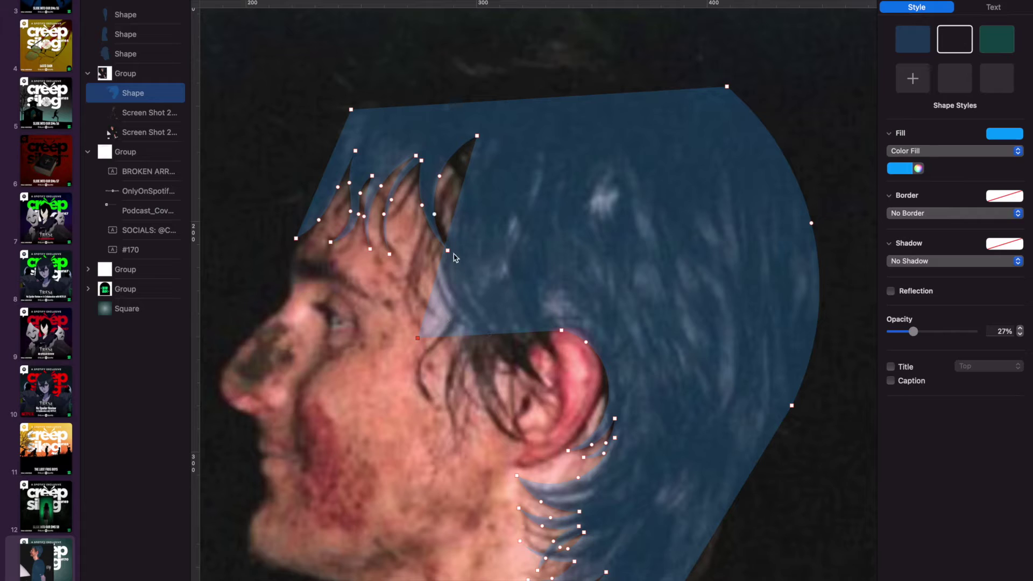
{"action": "left_click_drag", "start_coordinate": [457, 240], "coordinate": [428, 257]}
{"action": "left_click_drag", "start_coordinate": [418, 295], "coordinate": [408, 269]}
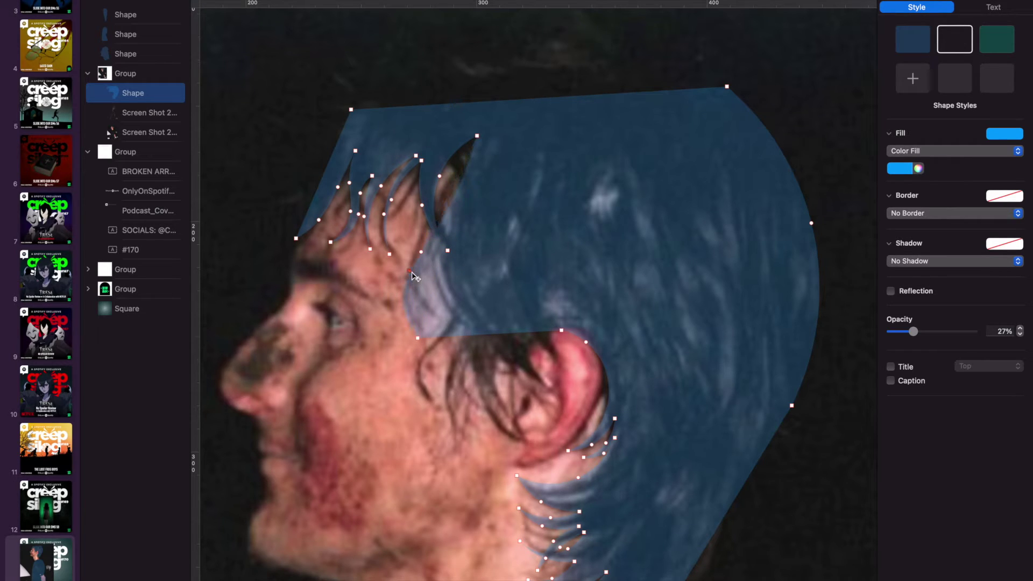
{"action": "left_click_drag", "start_coordinate": [456, 198], "coordinate": [444, 193]}
{"action": "left_click_drag", "start_coordinate": [421, 251], "coordinate": [420, 240]}
{"action": "left_click_drag", "start_coordinate": [489, 334], "coordinate": [466, 175]}
{"action": "left_click_drag", "start_coordinate": [442, 257], "coordinate": [414, 286]}
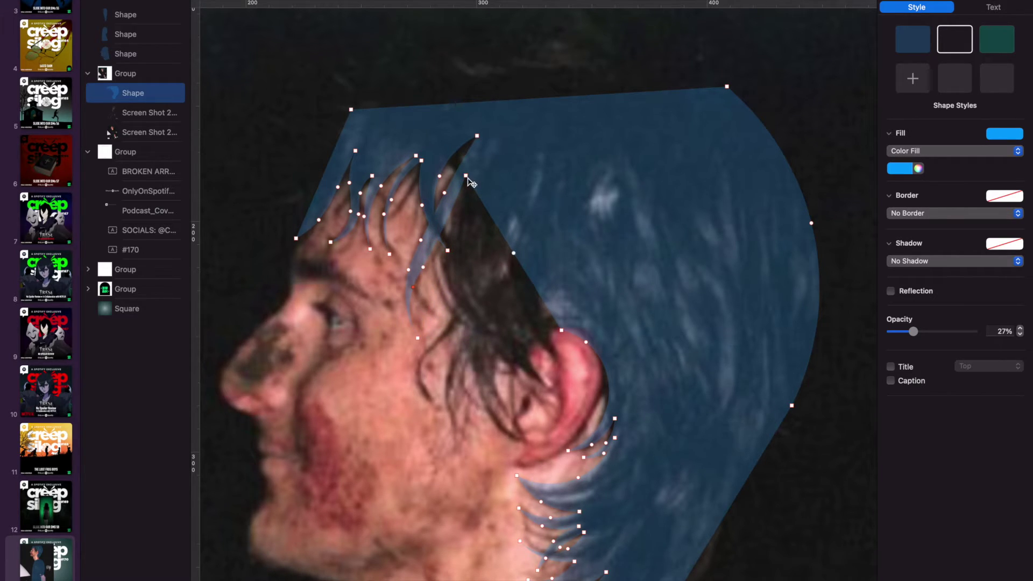
{"action": "left_click_drag", "start_coordinate": [476, 137], "coordinate": [467, 149]}
Extend the hair shape down over the temple in front of the ear and curve its front edge
{"action": "left_click_drag", "start_coordinate": [514, 255], "coordinate": [478, 335]}
{"action": "left_click_drag", "start_coordinate": [472, 255], "coordinate": [452, 282]}
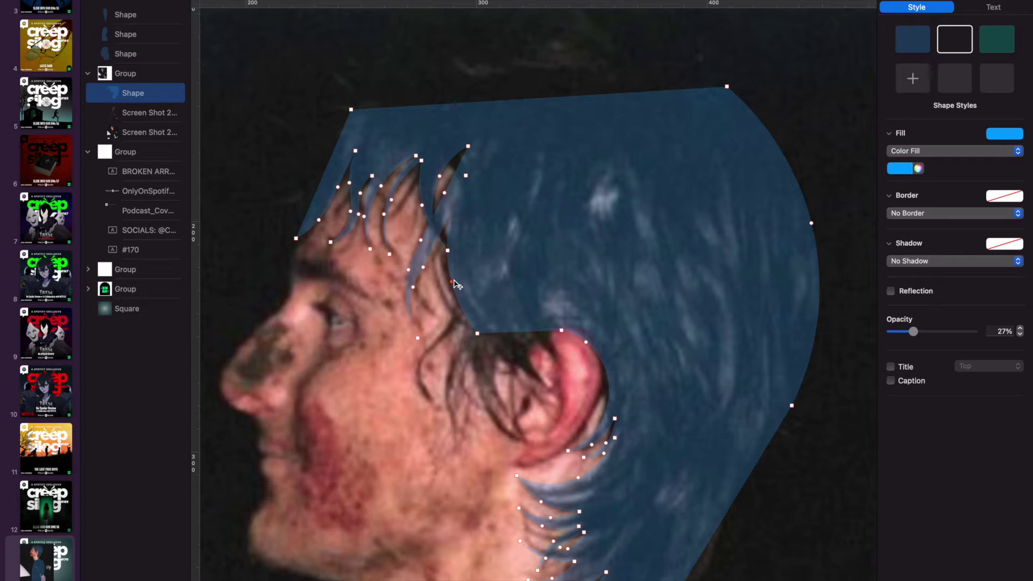
{"action": "left_click", "coordinate": [454, 226]}
{"action": "left_click_drag", "start_coordinate": [451, 281], "coordinate": [445, 273]}
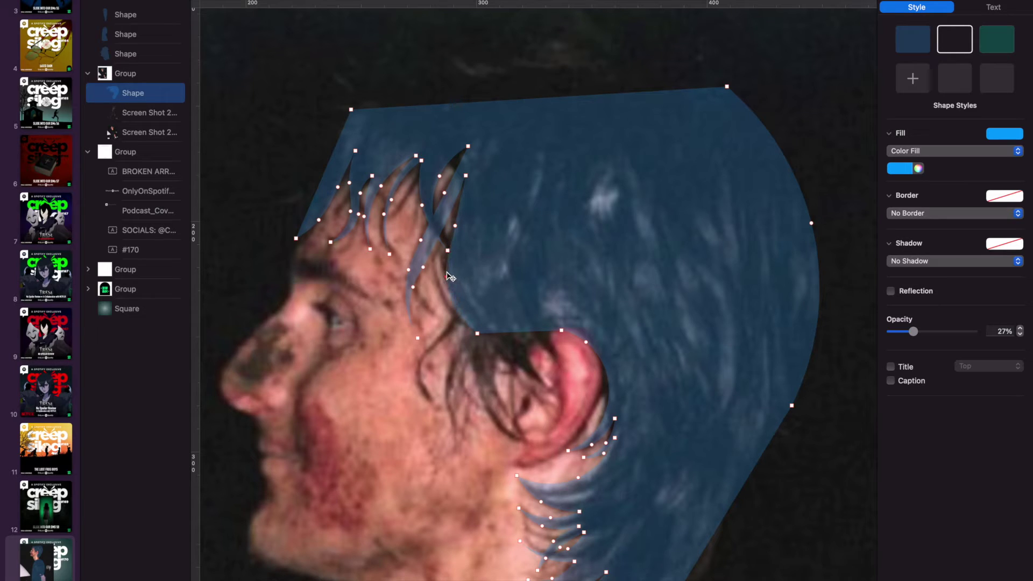
{"action": "left_click_drag", "start_coordinate": [477, 333], "coordinate": [474, 326]}
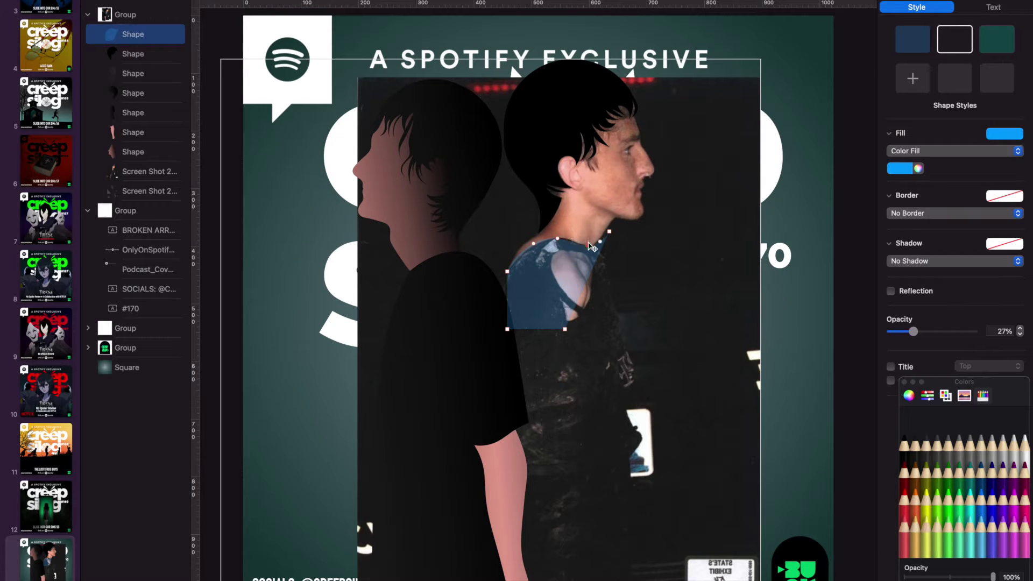
Stretch the lower corners of the right-facing man's shirt shape down along his torso to the photo's lower part
{"action": "left_click_drag", "start_coordinate": [507, 329], "coordinate": [524, 570]}
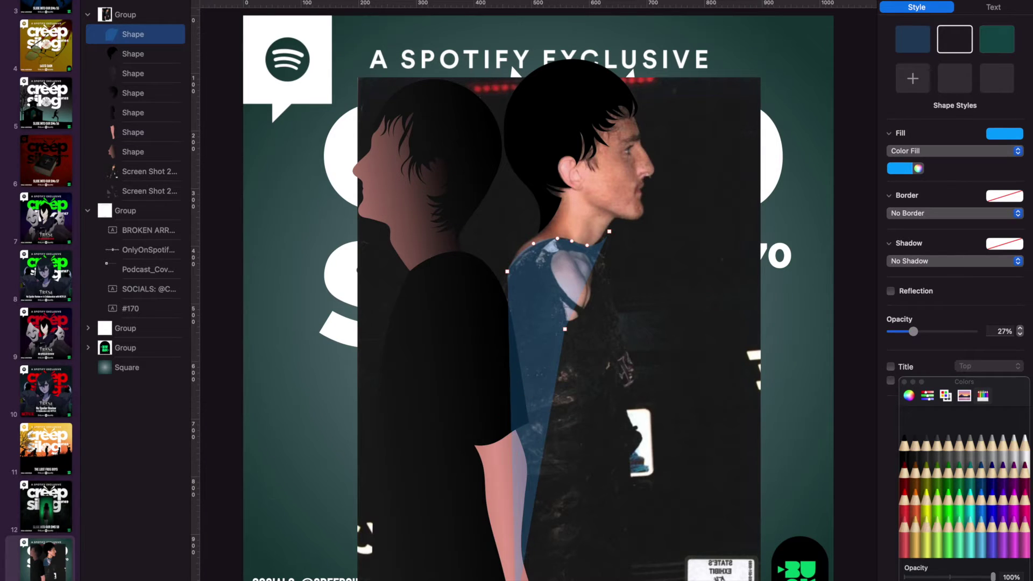
{"action": "left_click_drag", "start_coordinate": [565, 329], "coordinate": [633, 578]}
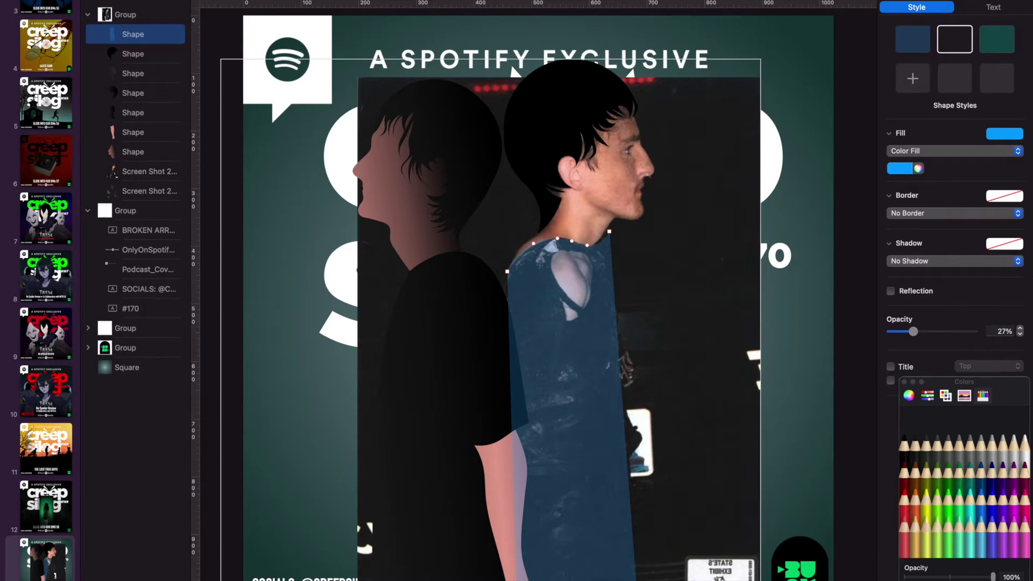
Shape the shirt's front edge to follow the right-facing man's chest and belly, and move its upper back corner outward
{"action": "left_click", "coordinate": [619, 314]}
{"action": "left_click", "coordinate": [627, 356]}
{"action": "left_click_drag", "start_coordinate": [636, 435], "coordinate": [633, 430]}
{"action": "left_click", "coordinate": [639, 522]}
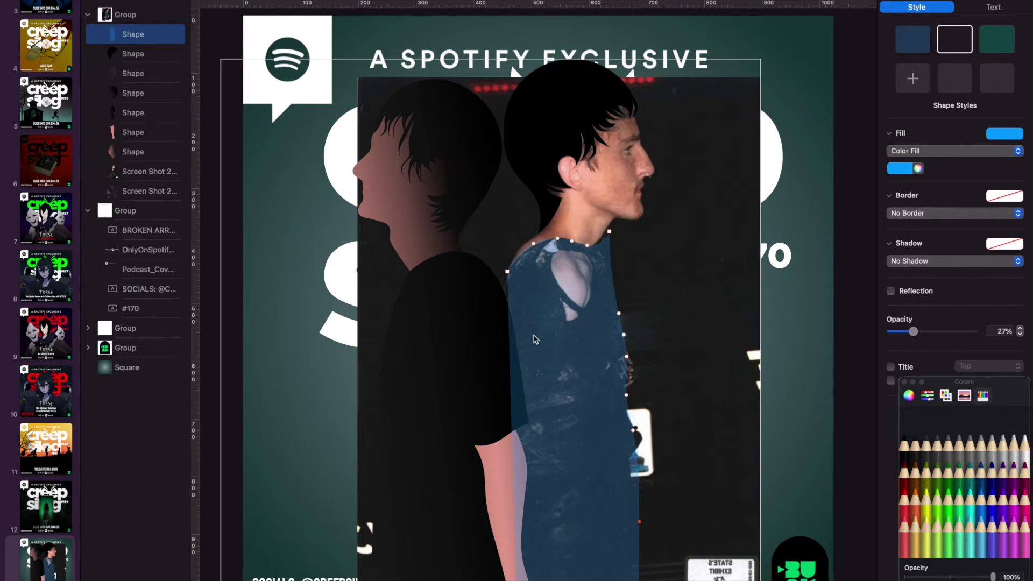
{"action": "left_click_drag", "start_coordinate": [507, 272], "coordinate": [501, 289]}
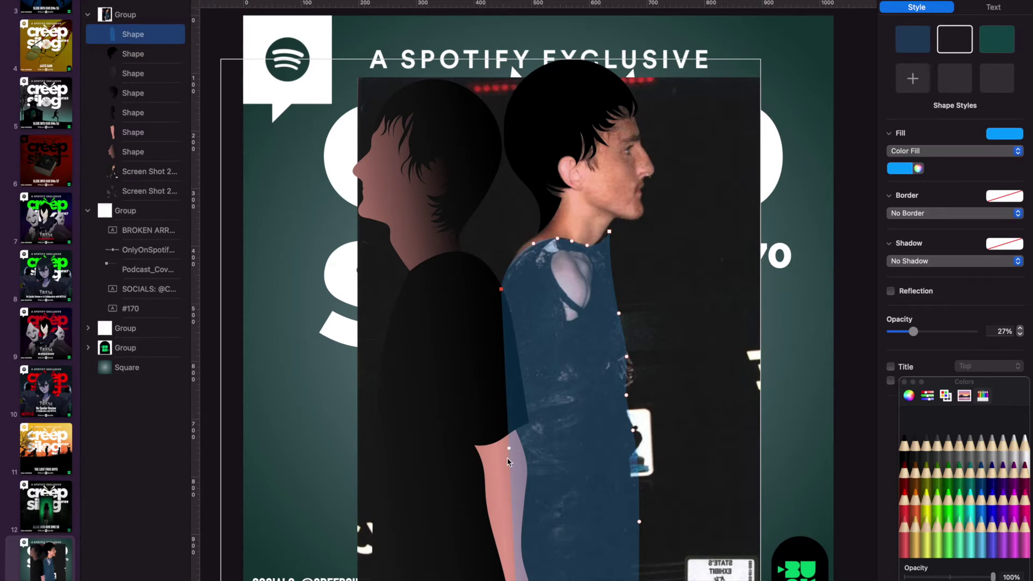
Add a square over the large shoulder tear, make it editable and fit its back and lower points to the exposed skin
{"action": "scroll", "coordinate": [557, 301], "scroll_direction": "up", "scroll_amount": 5}
{"action": "left_click", "coordinate": [551, 1]}
{"action": "left_click", "coordinate": [547, 75]}
{"action": "left_click_drag", "start_coordinate": [530, 314], "coordinate": [601, 270]}
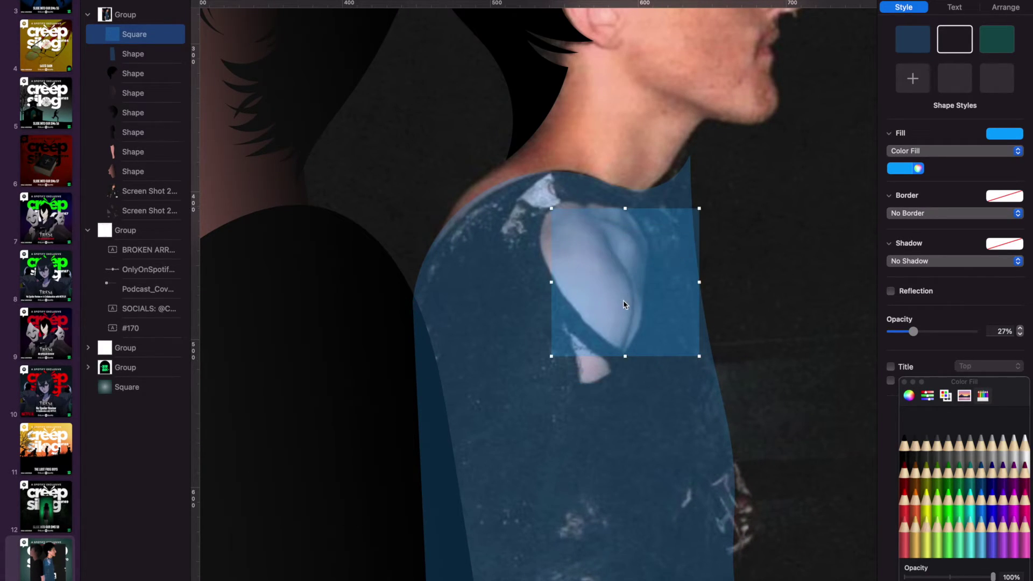
{"action": "right_click", "coordinate": [608, 291]}
{"action": "left_click", "coordinate": [638, 451]}
{"action": "left_click_drag", "start_coordinate": [699, 356], "coordinate": [627, 353]}
{"action": "left_click_drag", "start_coordinate": [551, 209], "coordinate": [583, 205]}
{"action": "left_click_drag", "start_coordinate": [551, 356], "coordinate": [551, 208]}
{"action": "double_click", "coordinate": [549, 271]}
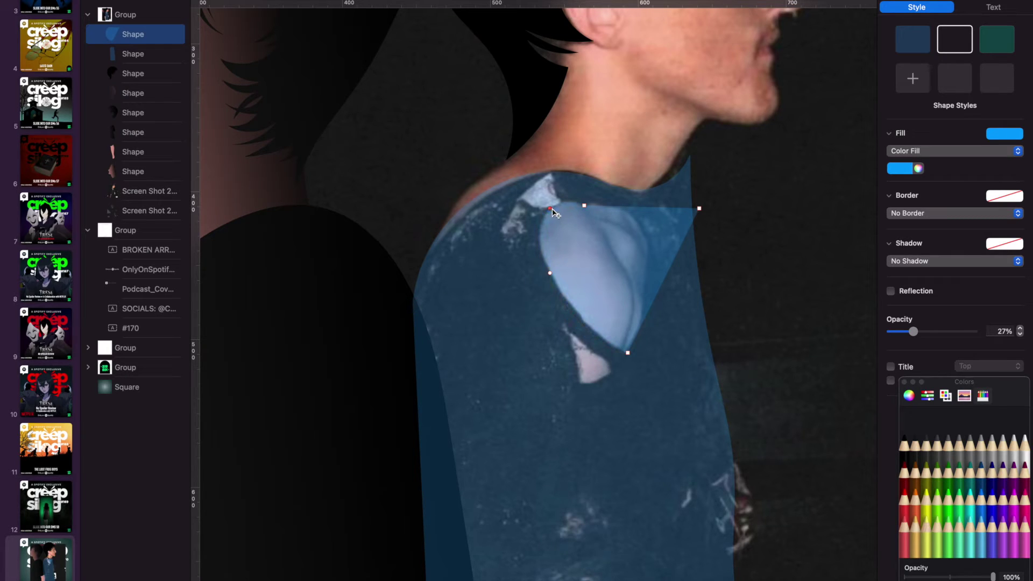
Curve the front side of the shoulder patch around the exposed skin and finish its outline
{"action": "double_click", "coordinate": [699, 209]}
{"action": "left_click_drag", "start_coordinate": [699, 209], "coordinate": [624, 211]}
{"action": "left_click_drag", "start_coordinate": [669, 283], "coordinate": [640, 293]}
{"action": "left_click", "coordinate": [646, 273]}
{"action": "left_click", "coordinate": [642, 313]}
{"action": "left_click", "coordinate": [640, 334]}
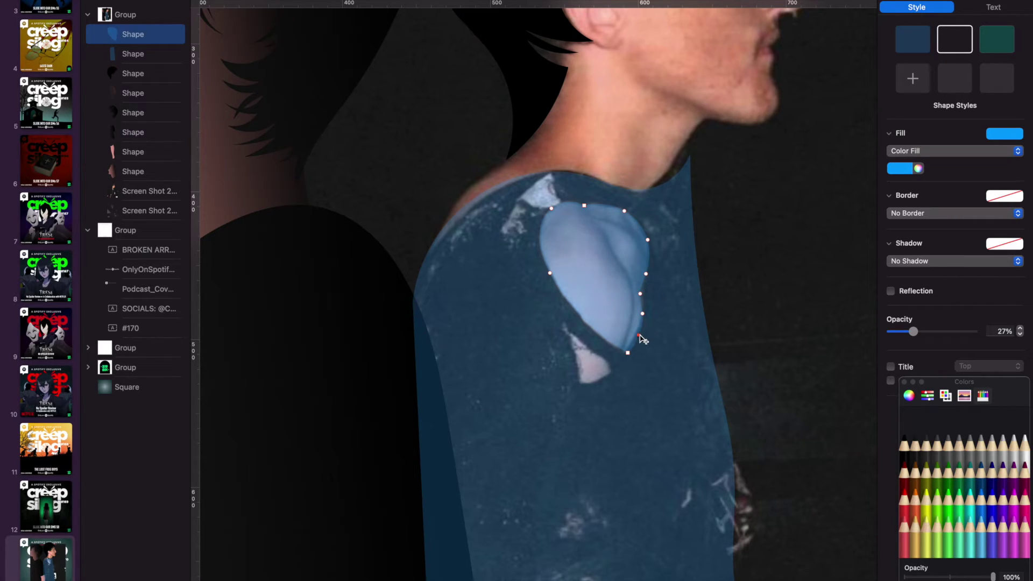
{"action": "key", "text": "Return"}
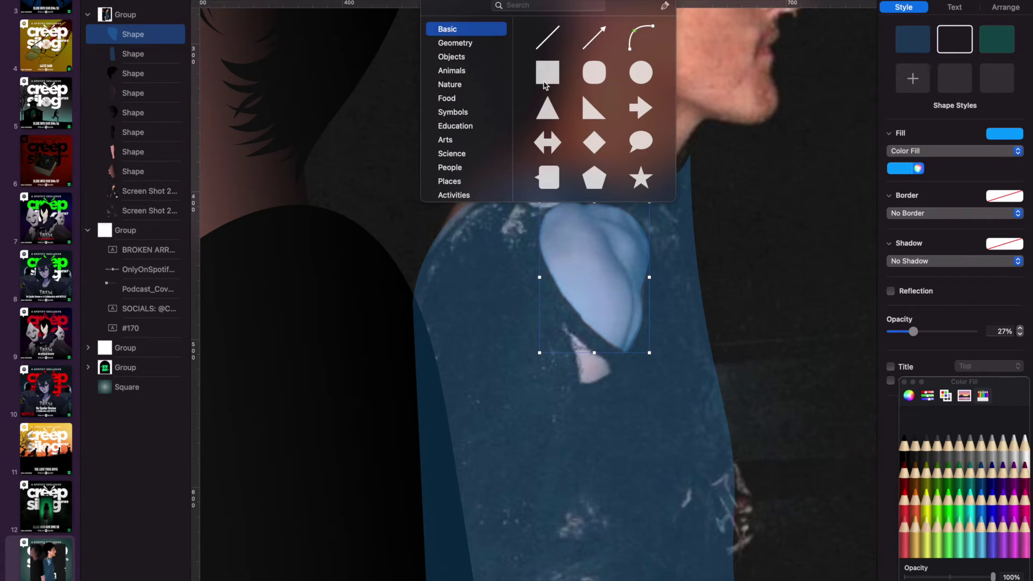
Trace the small tear below the shoulder patch with a second square made editable
{"action": "left_click", "coordinate": [547, 72]}
{"action": "left_click_drag", "start_coordinate": [556, 290], "coordinate": [640, 364]}
{"action": "right_click", "coordinate": [640, 365]}
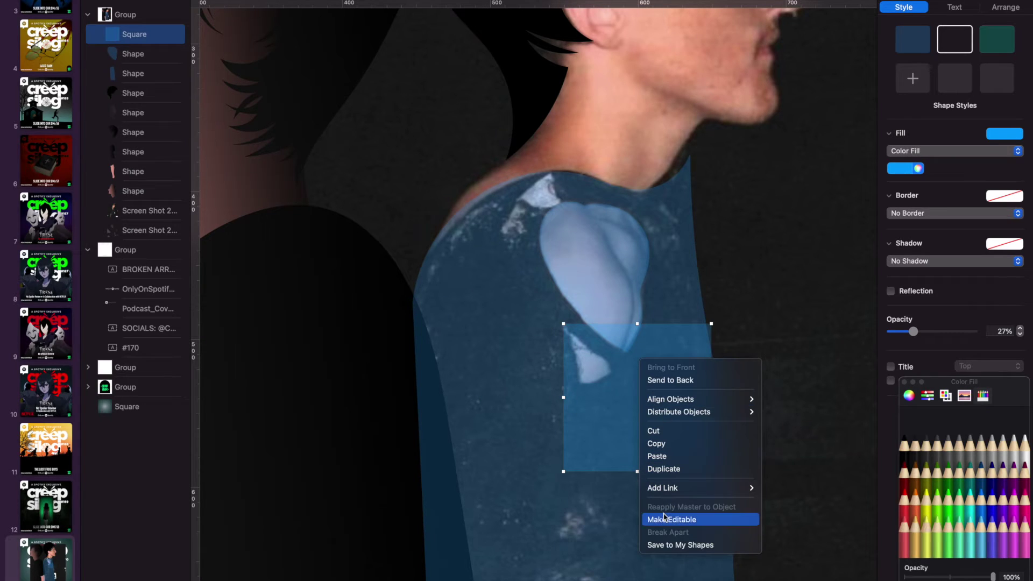
{"action": "left_click", "coordinate": [679, 519]}
{"action": "left_click_drag", "start_coordinate": [563, 472], "coordinate": [580, 387]}
{"action": "left_click_drag", "start_coordinate": [711, 324], "coordinate": [613, 374]}
{"action": "left_click_drag", "start_coordinate": [715, 477], "coordinate": [577, 359]}
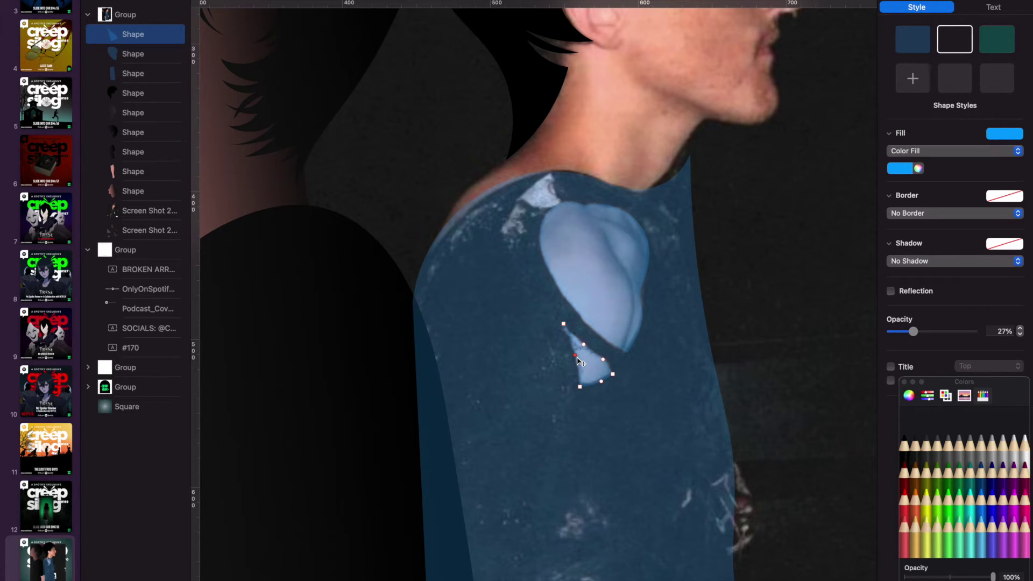
{"action": "left_click", "coordinate": [630, 319]}
Set the opacity of the right-facing man's shirt, both tear patches and head shape to 100%
{"action": "scroll", "coordinate": [615, 321], "scroll_direction": "down", "scroll_amount": 5}
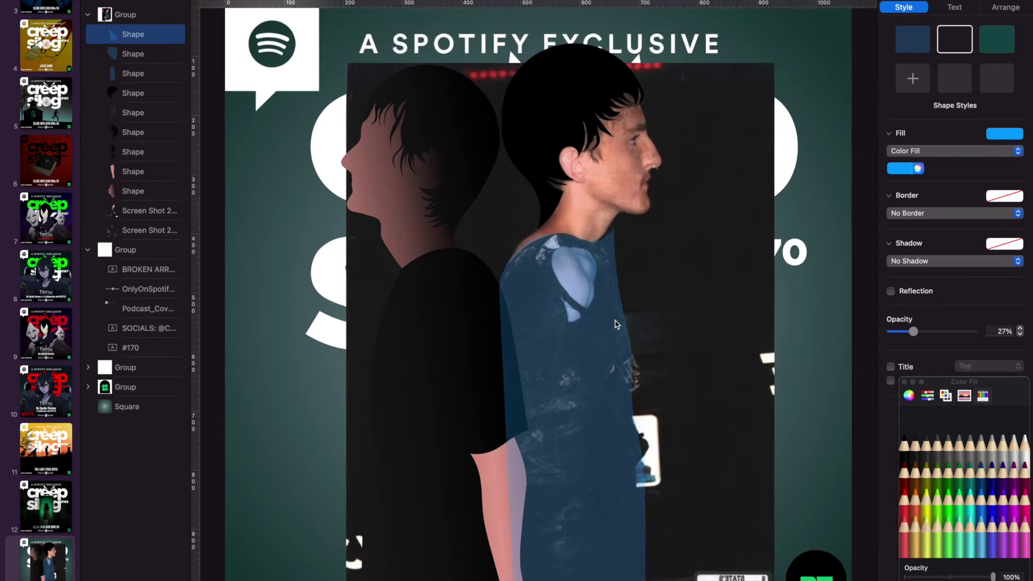
{"action": "left_click", "coordinate": [124, 74], "text": "shift"}
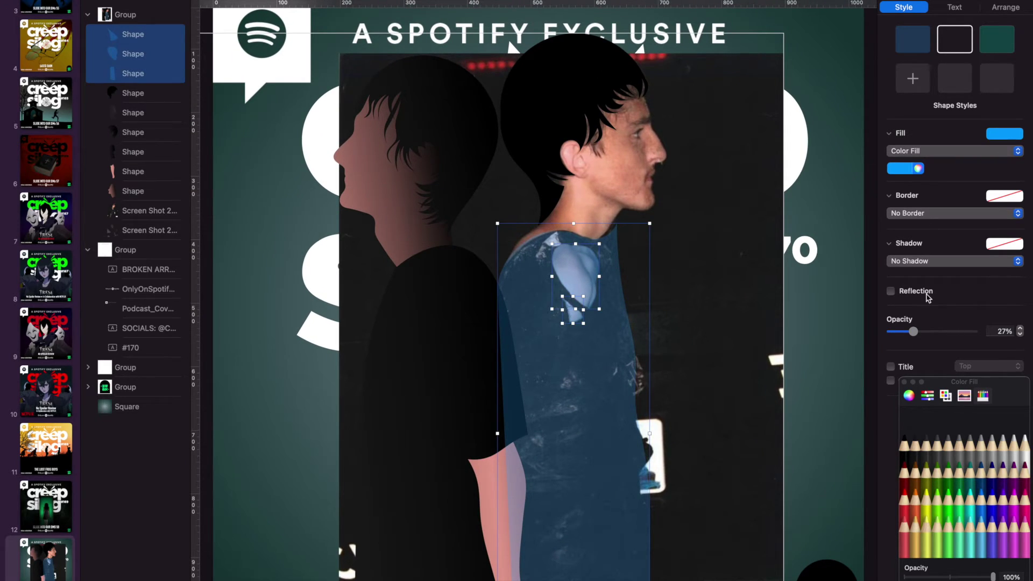
{"action": "left_click_drag", "start_coordinate": [943, 333], "coordinate": [976, 332]}
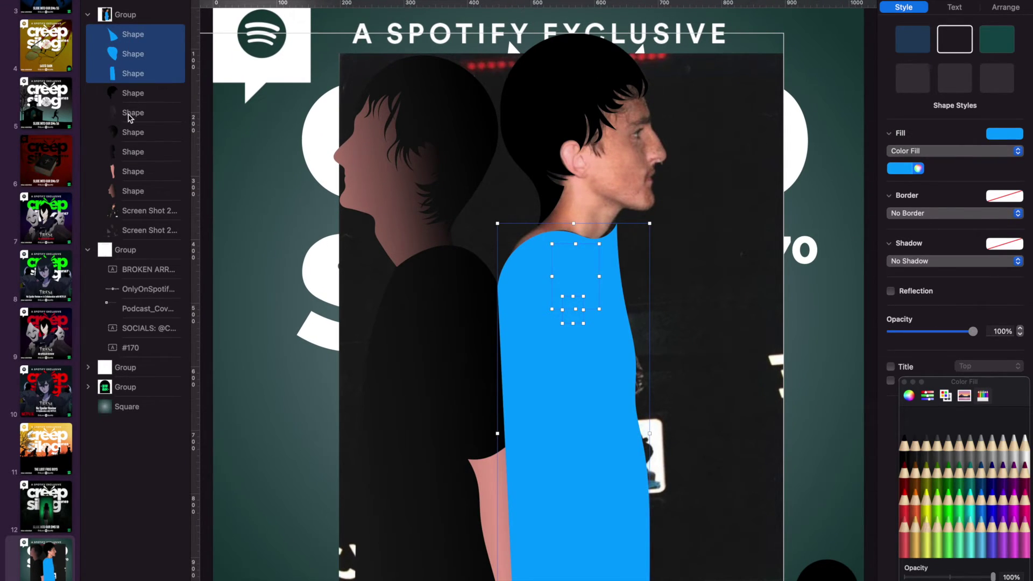
{"action": "left_click", "coordinate": [129, 114]}
{"action": "left_click_drag", "start_coordinate": [891, 364], "coordinate": [973, 363]}
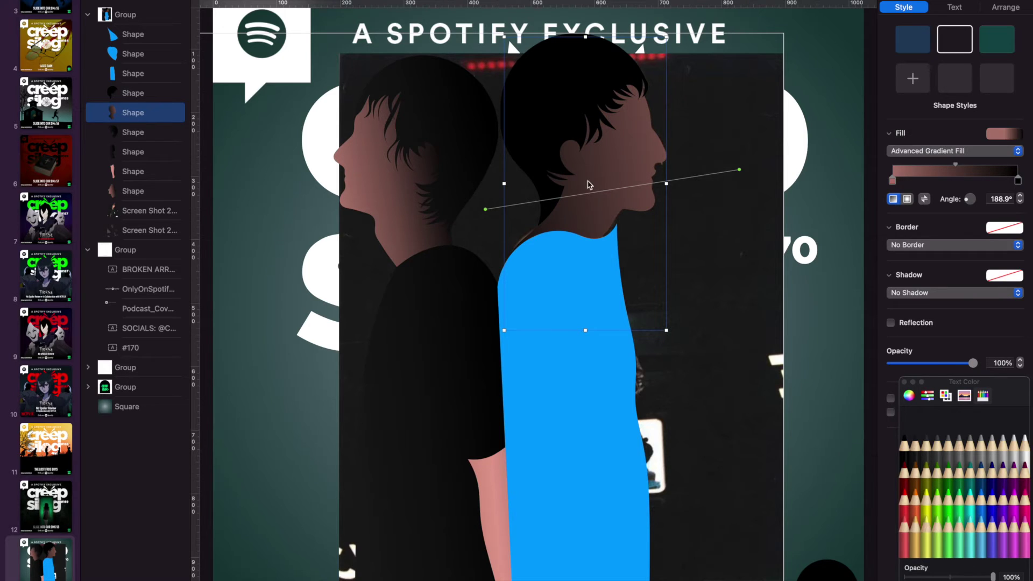
Give the right-facing man's shirt the black Advanced Gradient Fill used on the other man's shirt
{"action": "left_click", "coordinate": [124, 71]}
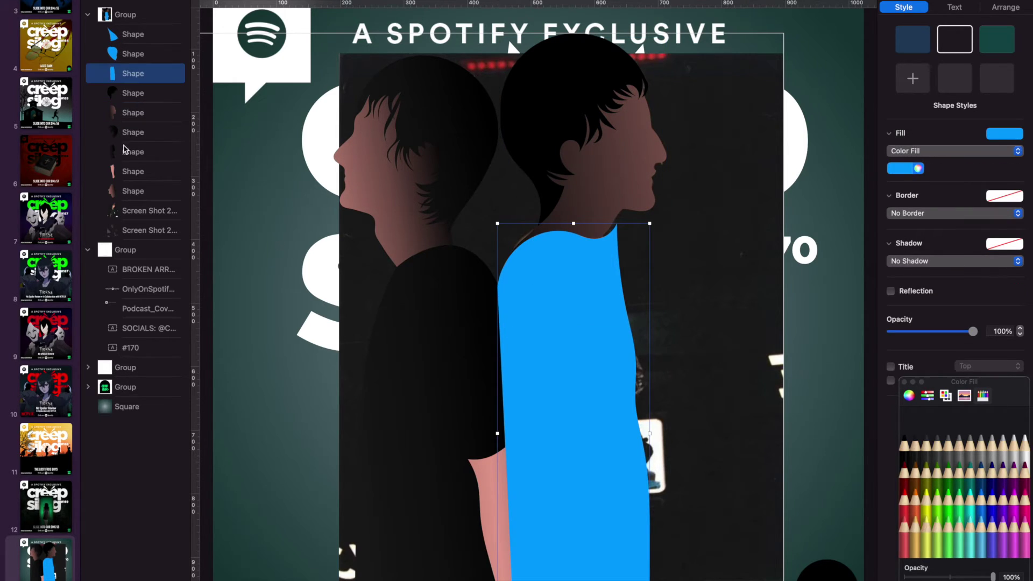
{"action": "left_click", "coordinate": [126, 150]}
{"action": "left_click", "coordinate": [107, 75]}
{"action": "left_click", "coordinate": [922, 151]}
{"action": "left_click", "coordinate": [946, 175]}
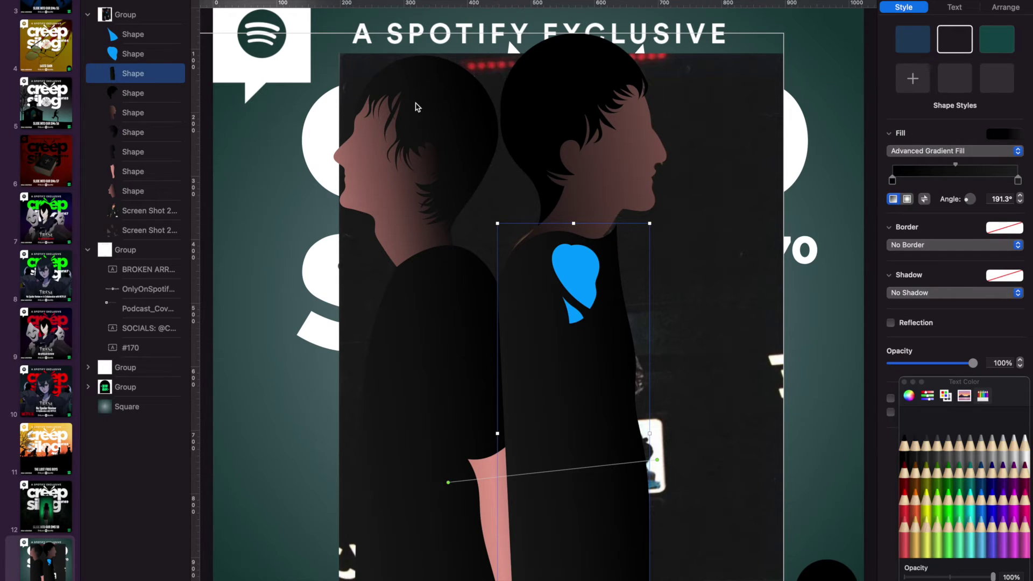
Apply the head's skin-tone Advanced Gradient Fill to both tear patches
{"action": "left_click", "coordinate": [138, 55]}
{"action": "left_click", "coordinate": [142, 116]}
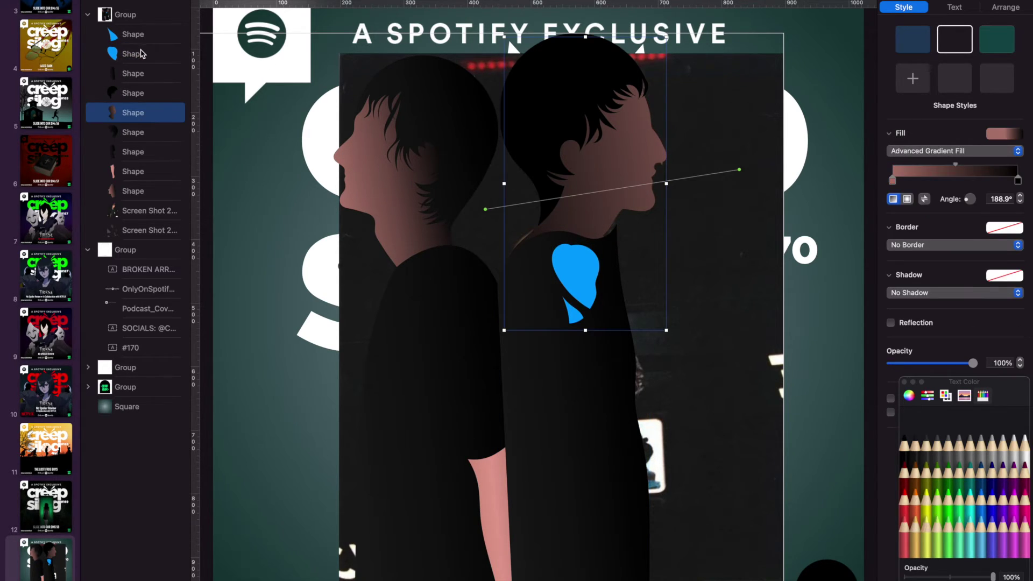
{"action": "left_click", "coordinate": [141, 54]}
{"action": "left_click", "coordinate": [136, 37], "text": "shift"}
{"action": "left_click", "coordinate": [962, 156]}
{"action": "left_click", "coordinate": [958, 173]}
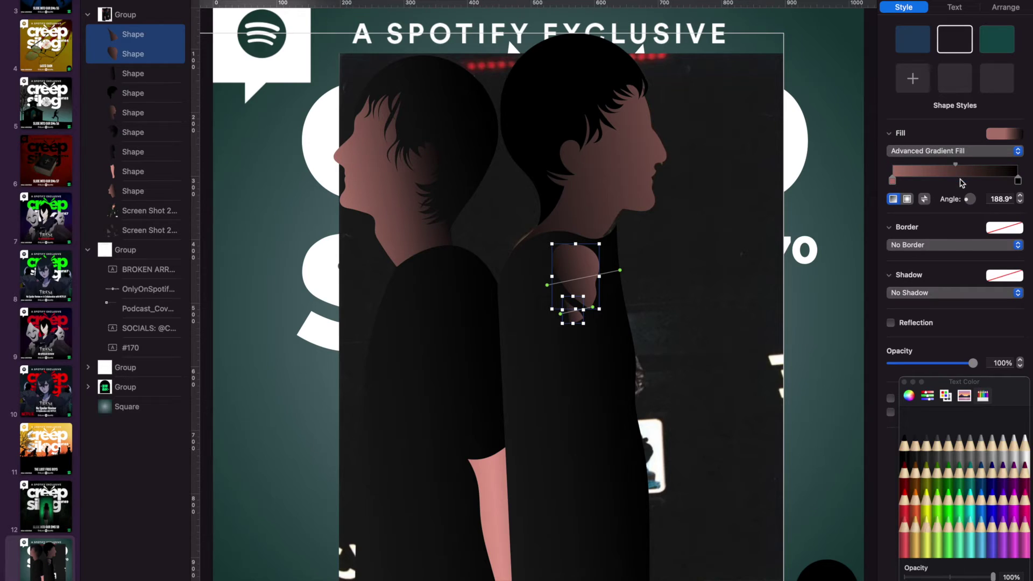
Make the right-facing man's shirt editable and pull its front neckline corner slightly inward
{"action": "left_click", "coordinate": [120, 72]}
{"action": "right_click", "coordinate": [119, 69]}
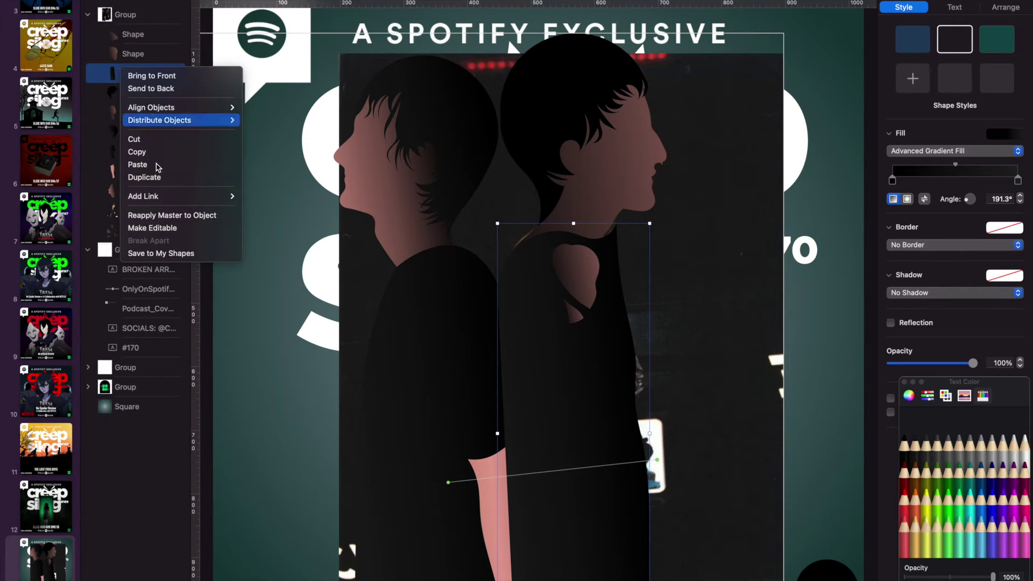
{"action": "left_click", "coordinate": [162, 226]}
{"action": "left_click_drag", "start_coordinate": [616, 223], "coordinate": [611, 223]}
{"action": "left_click", "coordinate": [606, 190]}
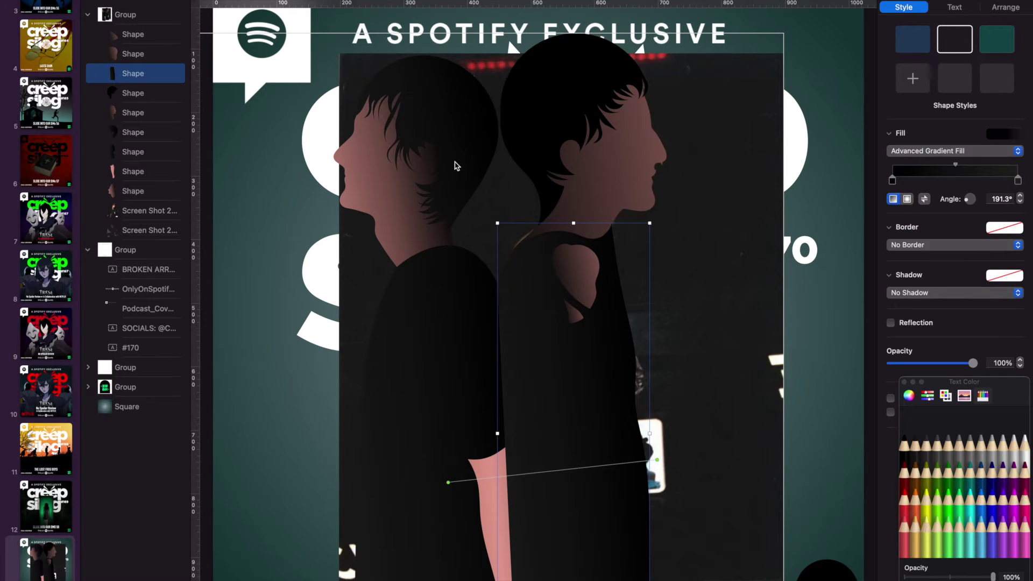
Hide the right-facing man's reference photo by setting its opacity to 0%
{"action": "scroll", "coordinate": [454, 161], "scroll_direction": "down", "scroll_amount": 5}
{"action": "left_click", "coordinate": [154, 208]}
{"action": "left_click_drag", "start_coordinate": [972, 268], "coordinate": [830, 260]}
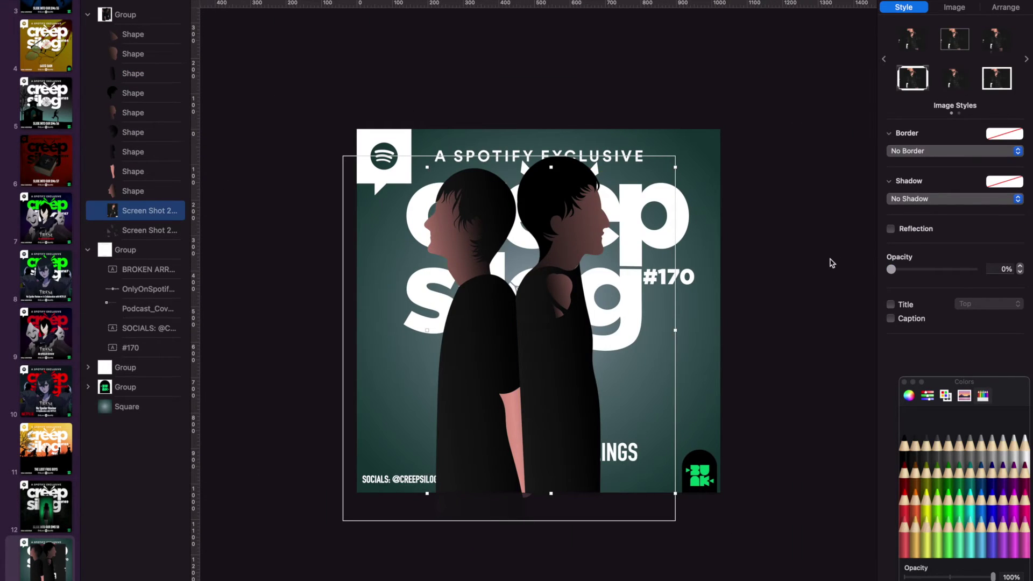
Make the shirt shape editable again and refine its front neckline edge where it meets the throat
{"action": "key", "text": "super+plus"}
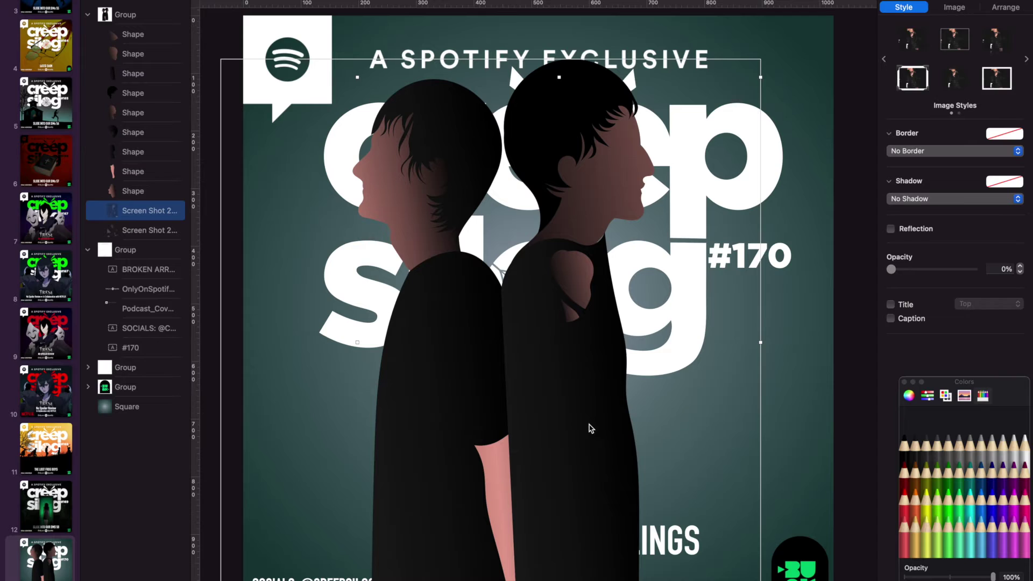
{"action": "right_click", "coordinate": [590, 428]}
{"action": "left_click", "coordinate": [625, 575]}
{"action": "key", "text": "super+plus"}
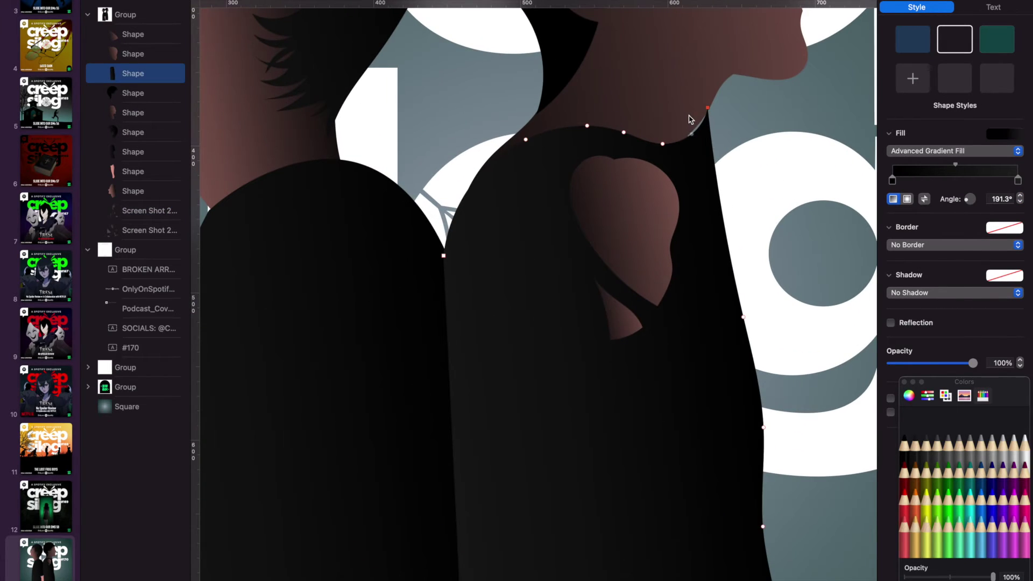
{"action": "key", "text": "Escape"}
{"action": "key", "text": "super+minus"}
{"action": "double_click", "coordinate": [622, 392]}
{"action": "key", "text": "super+shift+comma"}
{"action": "key", "text": "super+shift+comma"}
{"action": "left_click", "coordinate": [803, 350]}
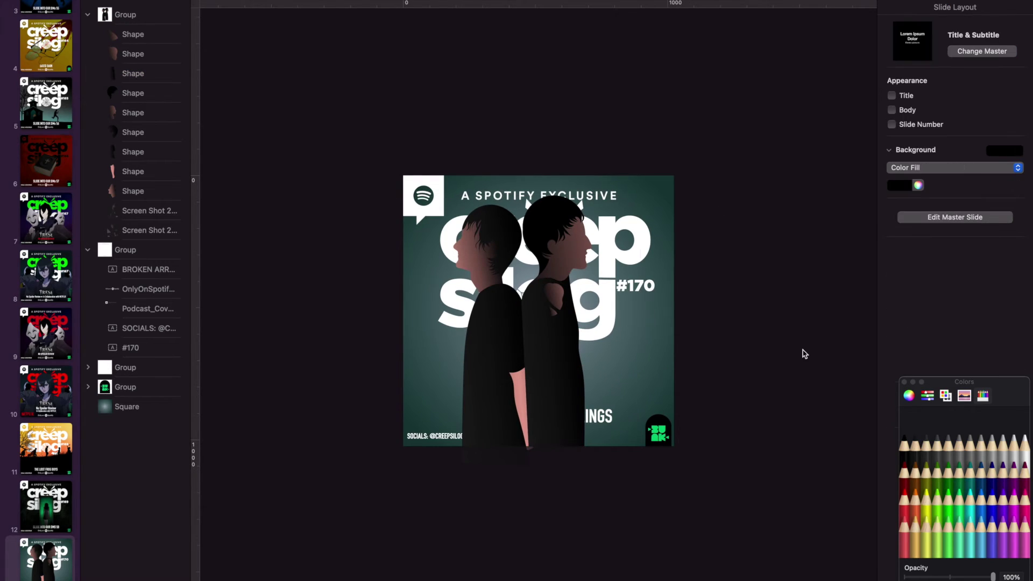
Move the right-facing man's five shapes behind the left-facing man's shapes in the stacking order
{"action": "left_click", "coordinate": [577, 367]}
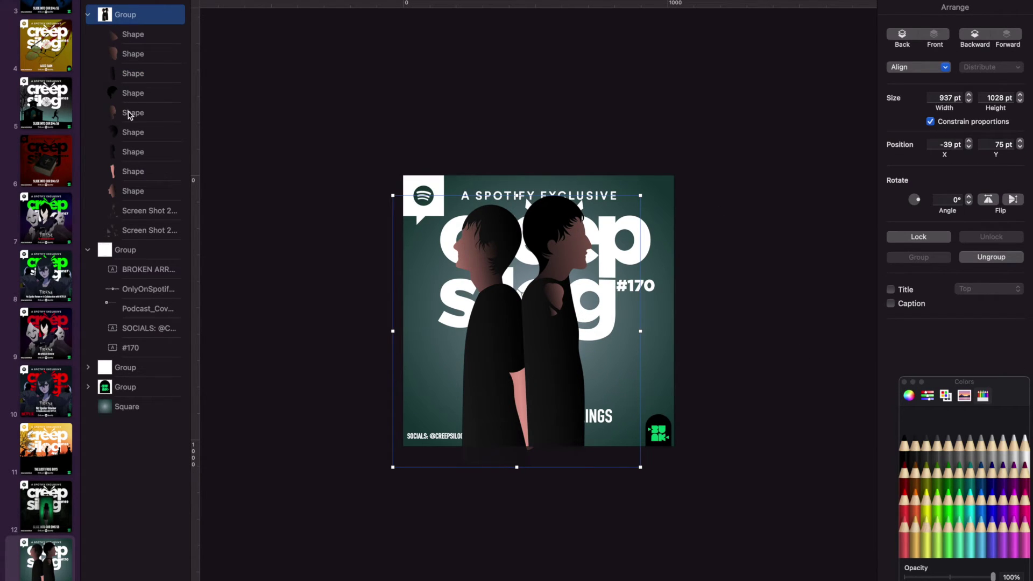
{"action": "left_click", "coordinate": [129, 113]}
{"action": "left_click", "coordinate": [134, 36], "text": "shift"}
{"action": "left_click_drag", "start_coordinate": [135, 37], "coordinate": [148, 195]}
{"action": "left_click", "coordinate": [720, 282]}
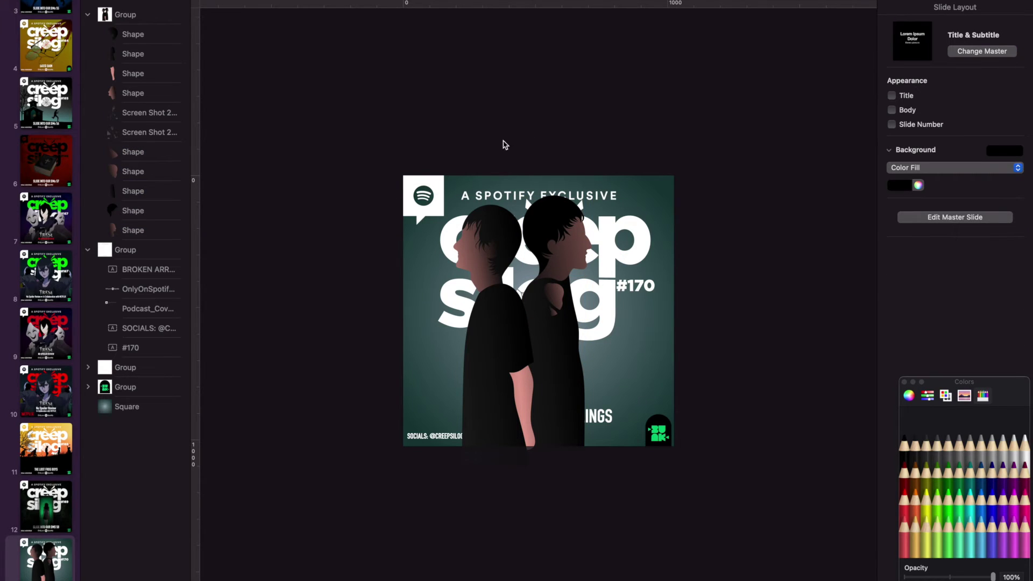
Adjust the front end of the gradient on the right-facing man's shirt
{"action": "left_click", "coordinate": [133, 54]}
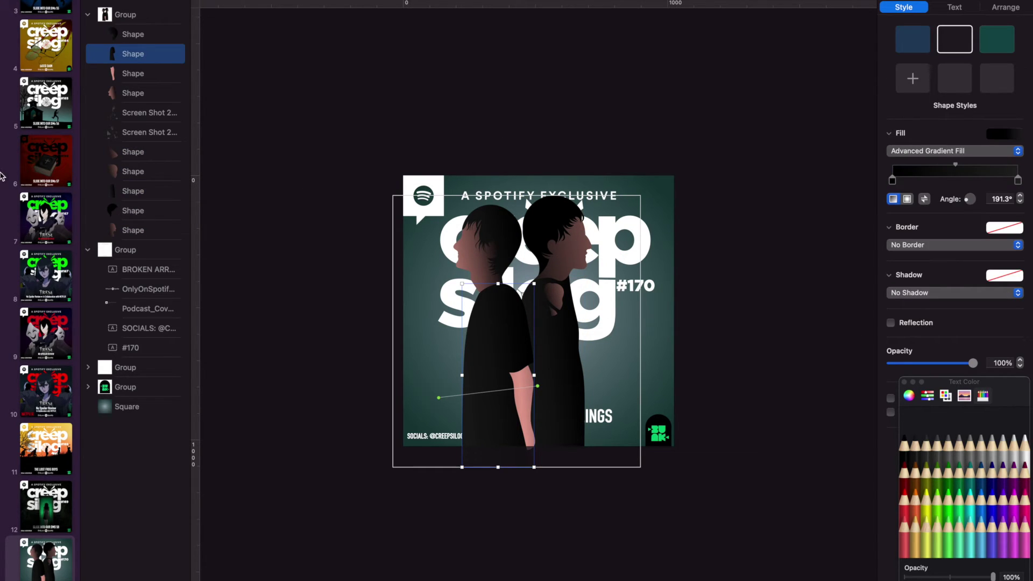
{"action": "left_click", "coordinate": [144, 196]}
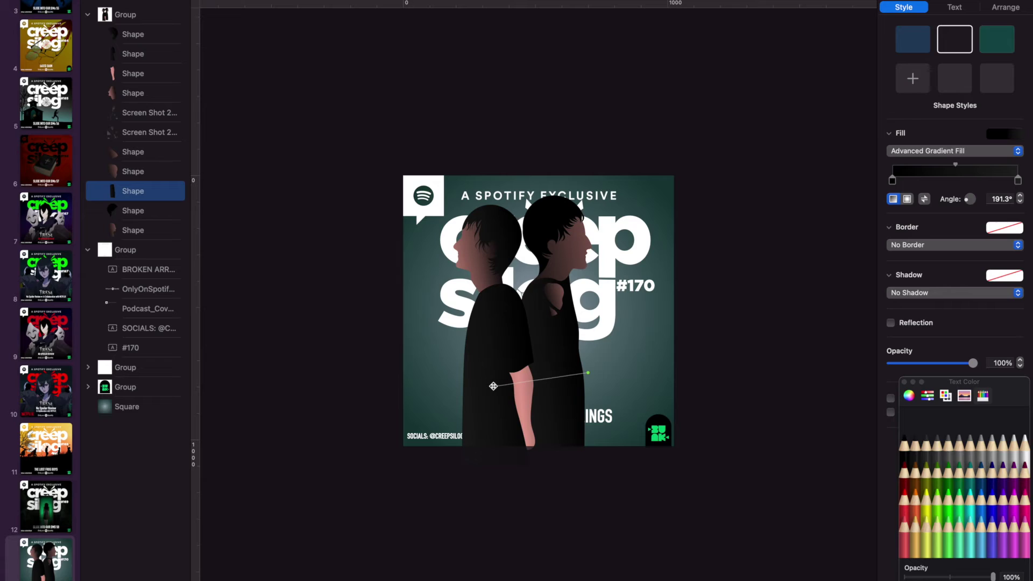
{"action": "mouse_move", "coordinate": [588, 372]}
{"action": "left_mouse_down"}
{"action": "mouse_move", "coordinate": [543, 371]}
{"action": "mouse_move", "coordinate": [560, 349]}
{"action": "mouse_move", "coordinate": [579, 368]}
{"action": "left_mouse_up"}
{"action": "left_click", "coordinate": [787, 332]}
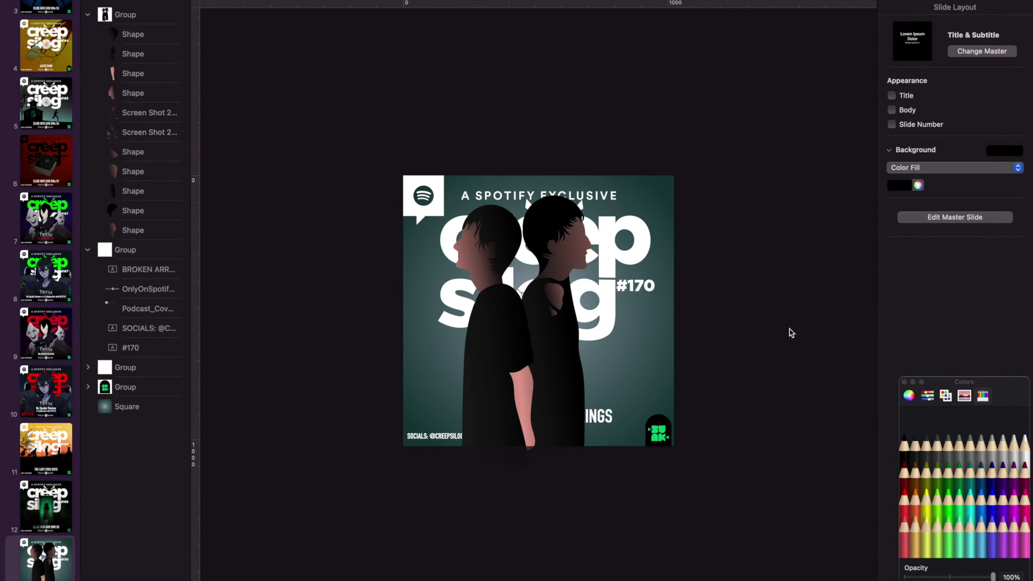
Tilt the gradient on the left-facing man's arm diagonally to about 230°
{"action": "left_click", "coordinate": [133, 75]}
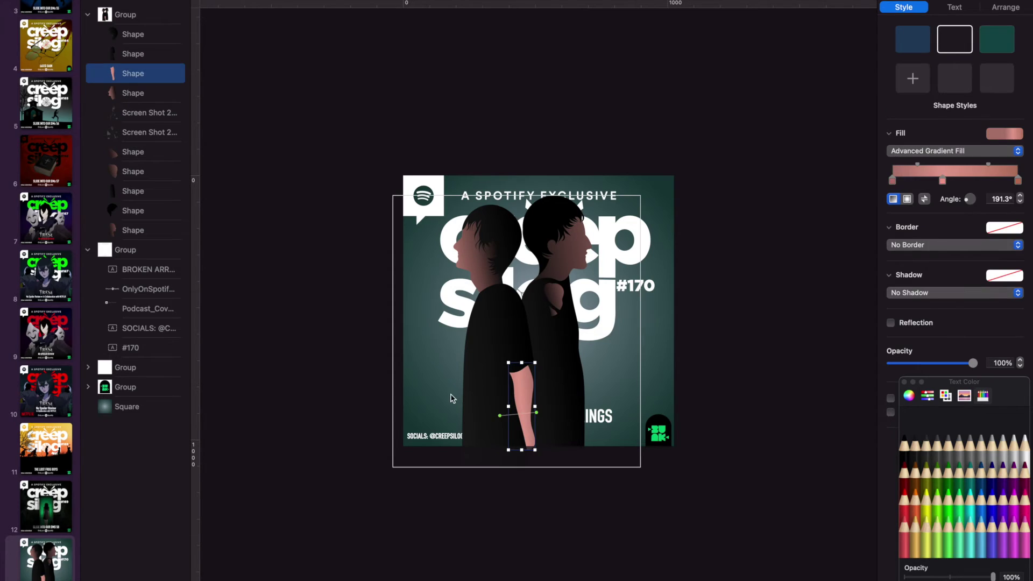
{"action": "left_click", "coordinate": [497, 415]}
{"action": "left_click_drag", "start_coordinate": [412, 504], "coordinate": [431, 470]}
{"action": "left_click_drag", "start_coordinate": [535, 412], "coordinate": [487, 405]}
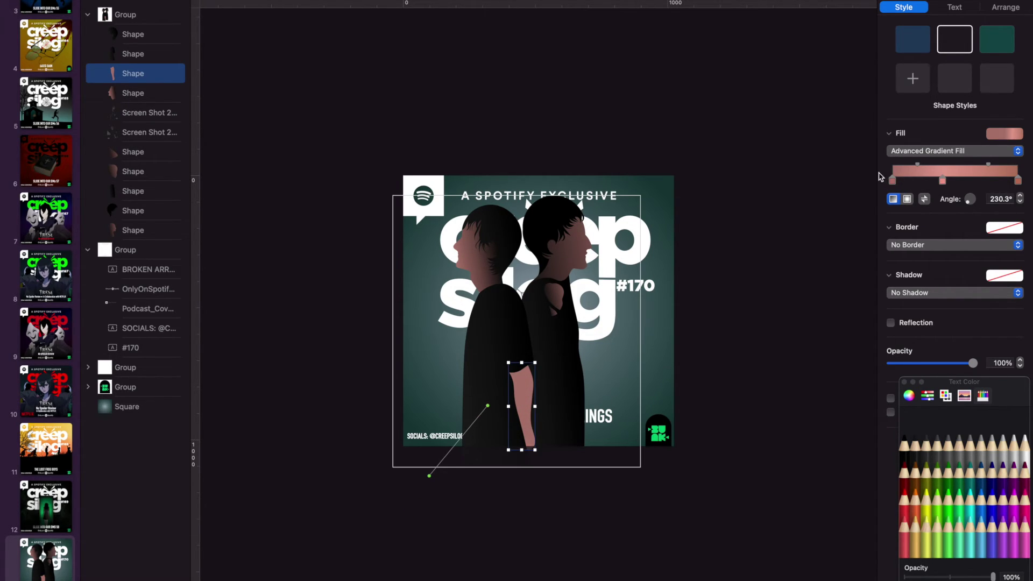
Set the arm gradient's first color stop to Licorice and stretch the gradient's upper end past the arm
{"action": "left_click", "coordinate": [892, 180]}
{"action": "left_click", "coordinate": [905, 450]}
{"action": "left_click_drag", "start_coordinate": [488, 406], "coordinate": [560, 409]}
{"action": "left_click", "coordinate": [772, 259]}
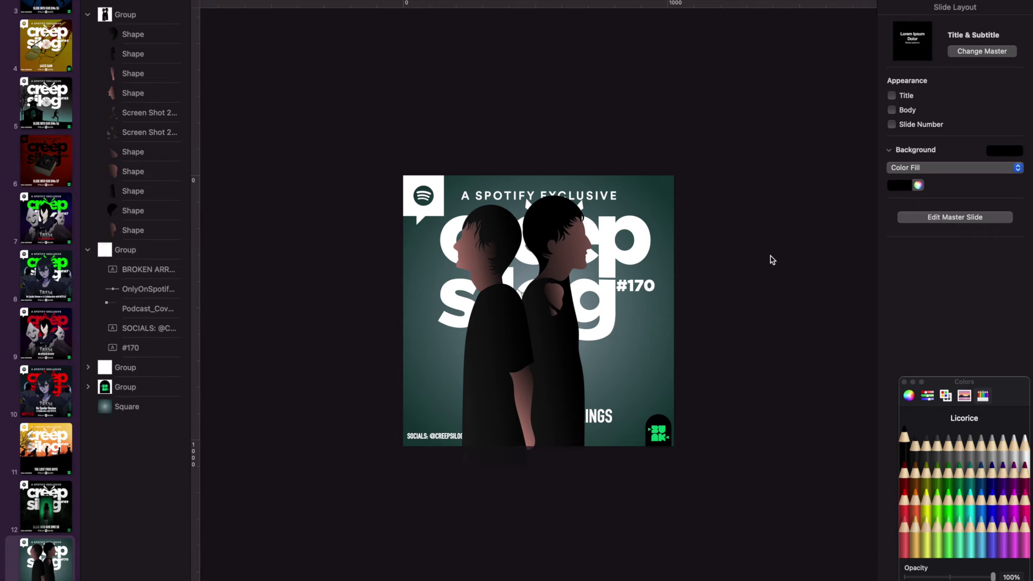
Adjust the gradients on both tear patches, angling the larger patch's gradient to 194.5°
{"action": "left_click", "coordinate": [135, 156]}
{"action": "scroll", "coordinate": [594, 341], "scroll_direction": "up", "scroll_amount": 5}
{"action": "left_click_drag", "start_coordinate": [589, 309], "coordinate": [580, 312]}
{"action": "left_click", "coordinate": [129, 172]}
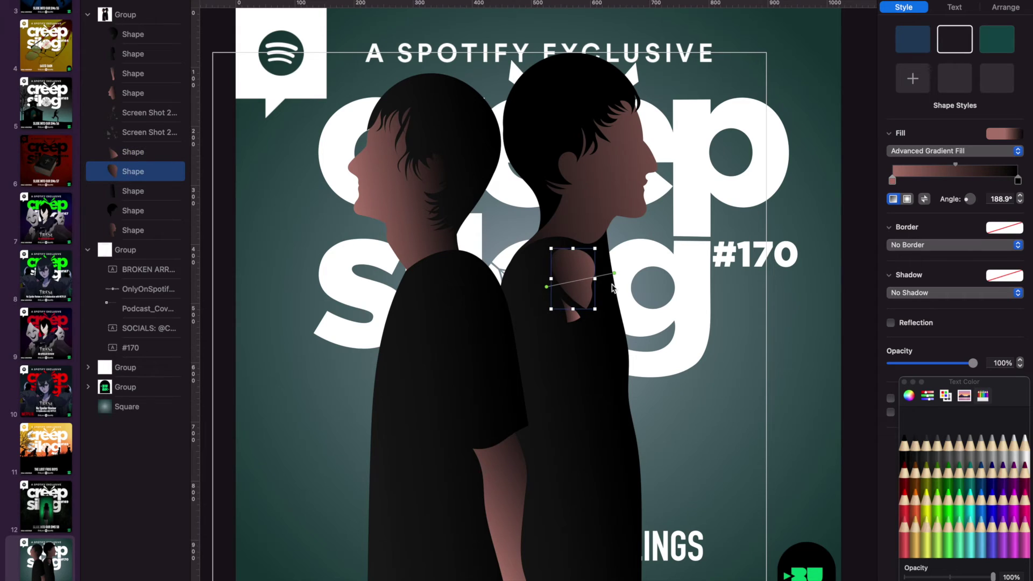
{"action": "left_click_drag", "start_coordinate": [613, 271], "coordinate": [600, 274]}
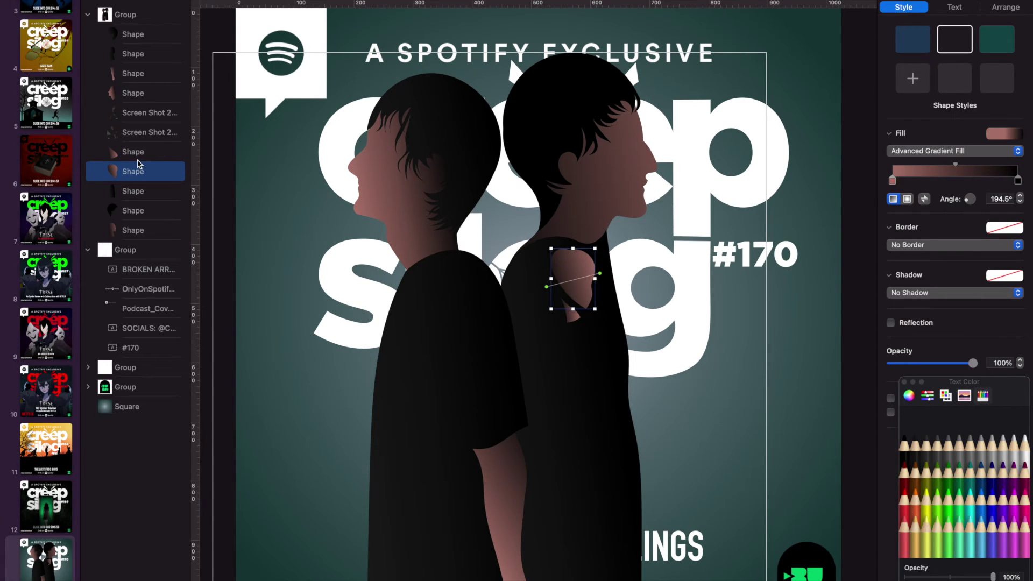
Angle the right-facing man's head gradient to 198.4° by moving its start toward the back of the neck
{"action": "left_click", "coordinate": [132, 231]}
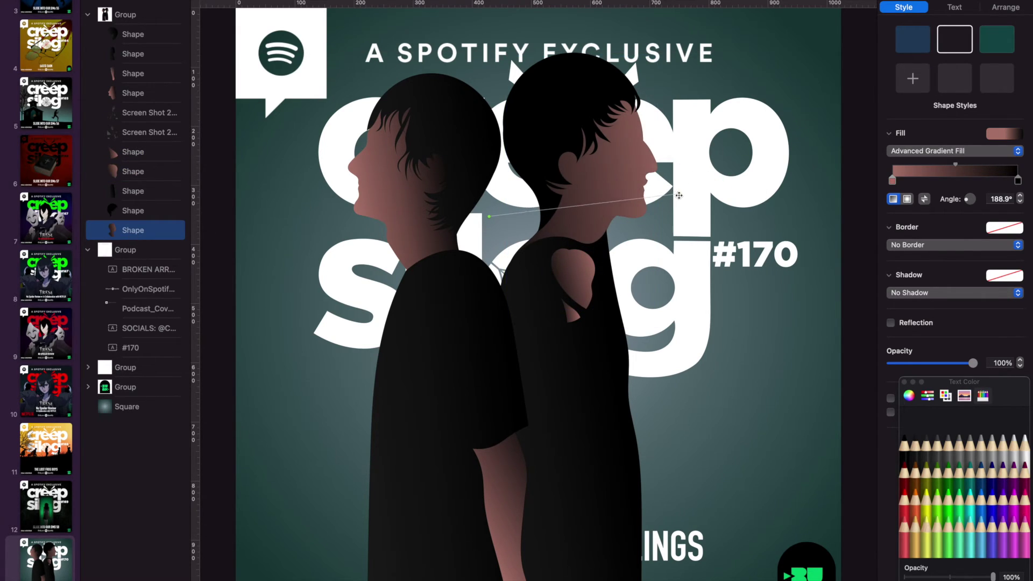
{"action": "left_click_drag", "start_coordinate": [487, 218], "coordinate": [511, 253]}
{"action": "scroll", "coordinate": [503, 220], "scroll_direction": "down", "scroll_amount": 5}
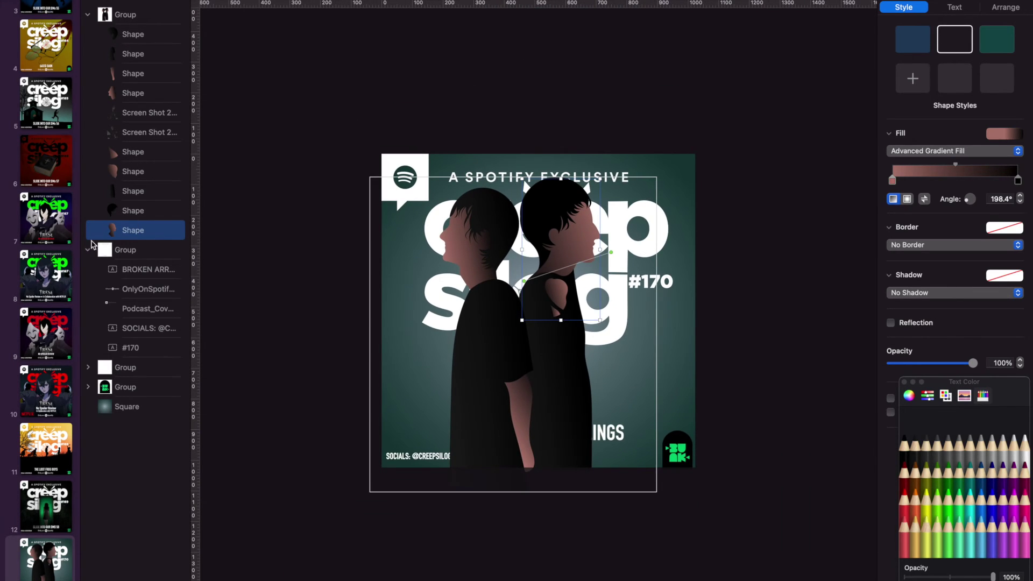
Shift both ends of the right-facing man's shirt gradient lower on the torso
{"action": "left_click", "coordinate": [126, 197]}
{"action": "left_click_drag", "start_coordinate": [485, 399], "coordinate": [502, 449]}
{"action": "left_click_drag", "start_coordinate": [589, 383], "coordinate": [580, 407]}
{"action": "left_click", "coordinate": [783, 237]}
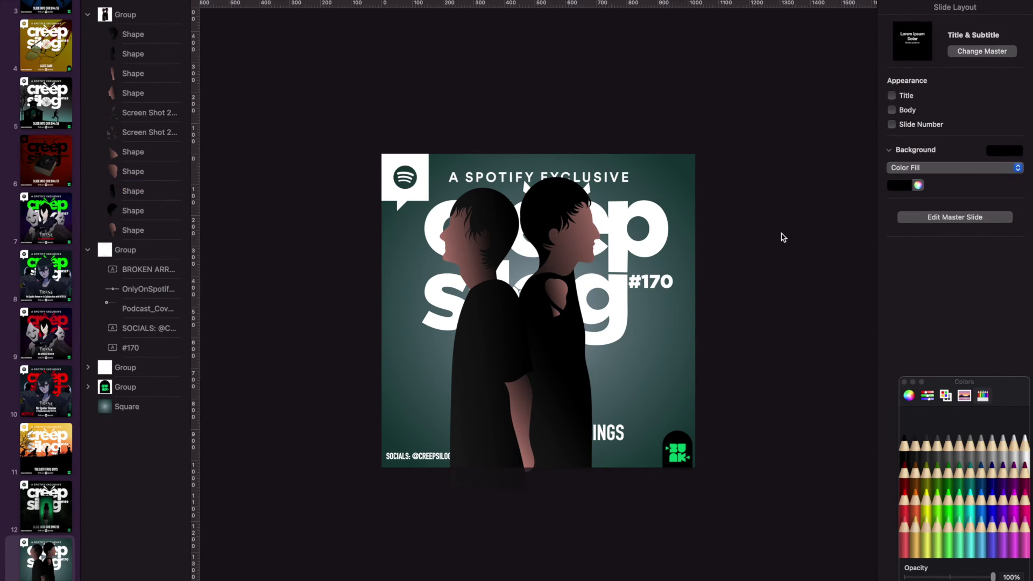
Move the right-facing man's shapes and their reference photo about 10 pt to the right
{"action": "left_click", "coordinate": [134, 15]}
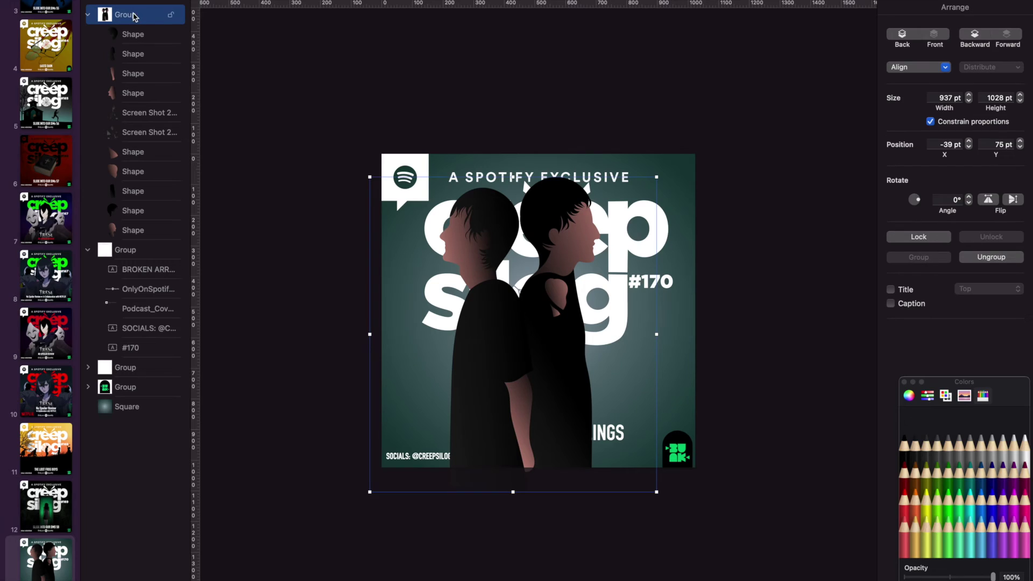
{"action": "left_click", "coordinate": [140, 113]}
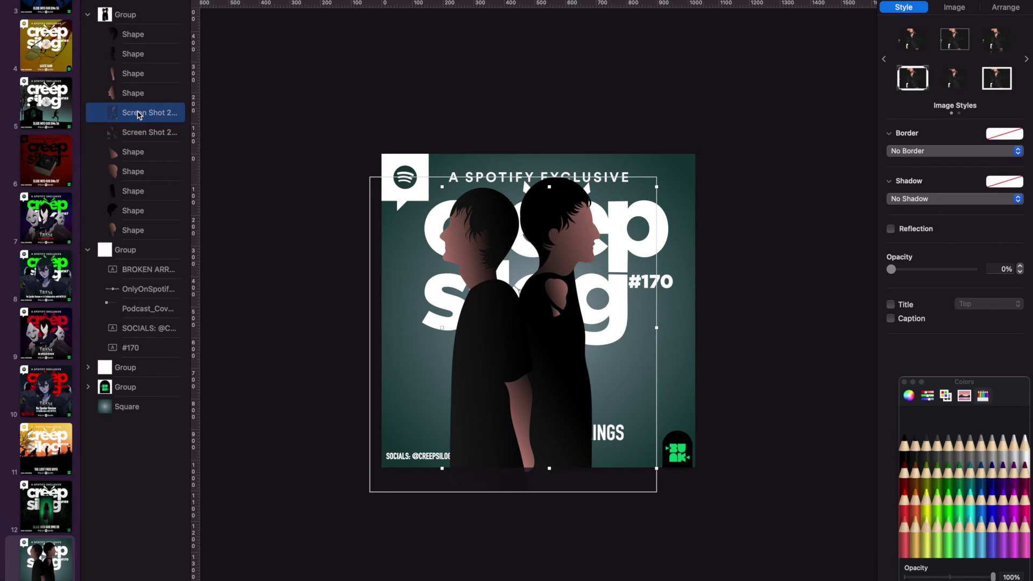
{"action": "left_click", "coordinate": [136, 134]}
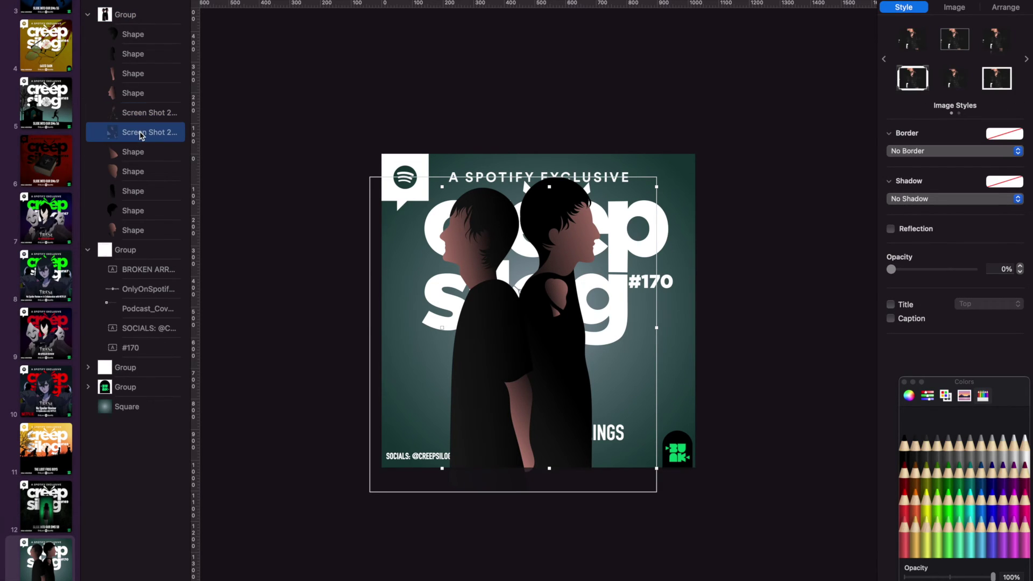
{"action": "left_click", "coordinate": [128, 226], "text": "shift"}
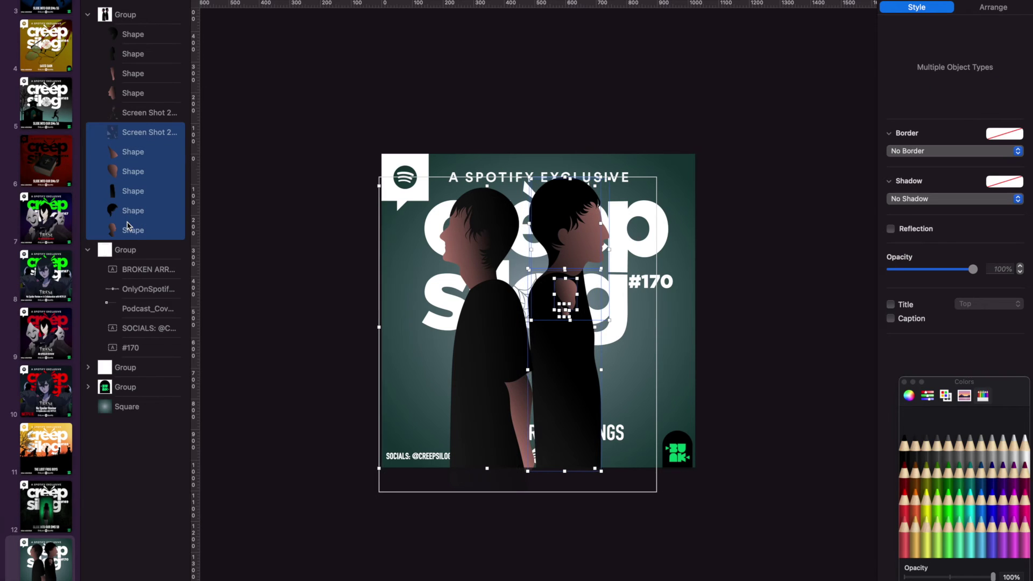
{"action": "left_click", "coordinate": [795, 284]}
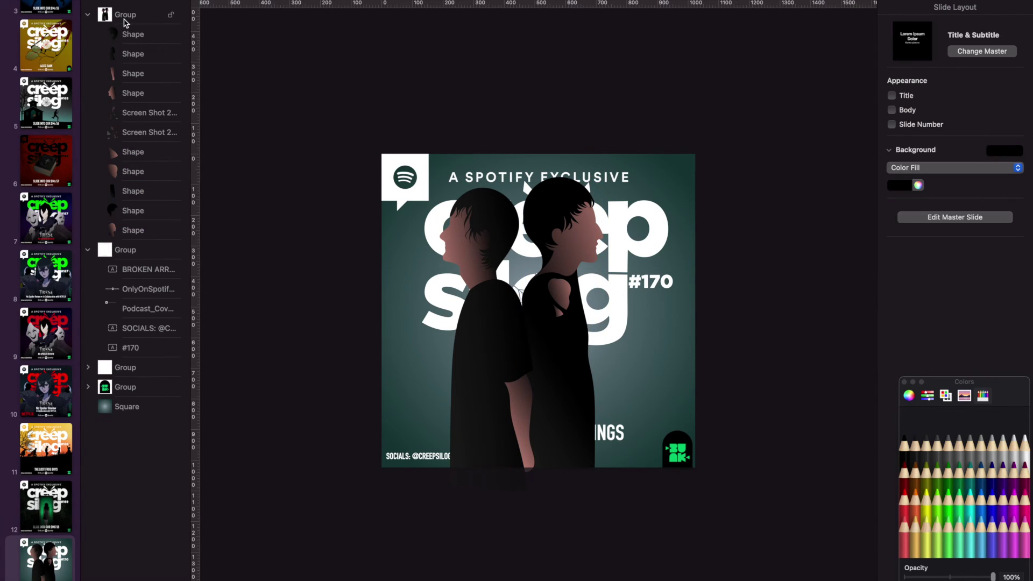
Move the group with both men to X 29 pt and layer the title text group in front of it
{"action": "left_click", "coordinate": [126, 23]}
{"action": "key", "text": "shift+Right"}
{"action": "key", "text": "shift+Right"}
{"action": "key", "text": "shift+Right"}
{"action": "key", "text": "shift+Right"}
{"action": "key", "text": "shift+Right"}
{"action": "key", "text": "shift+Right"}
{"action": "key", "text": "shift+Right"}
{"action": "key", "text": "shift+Left"}
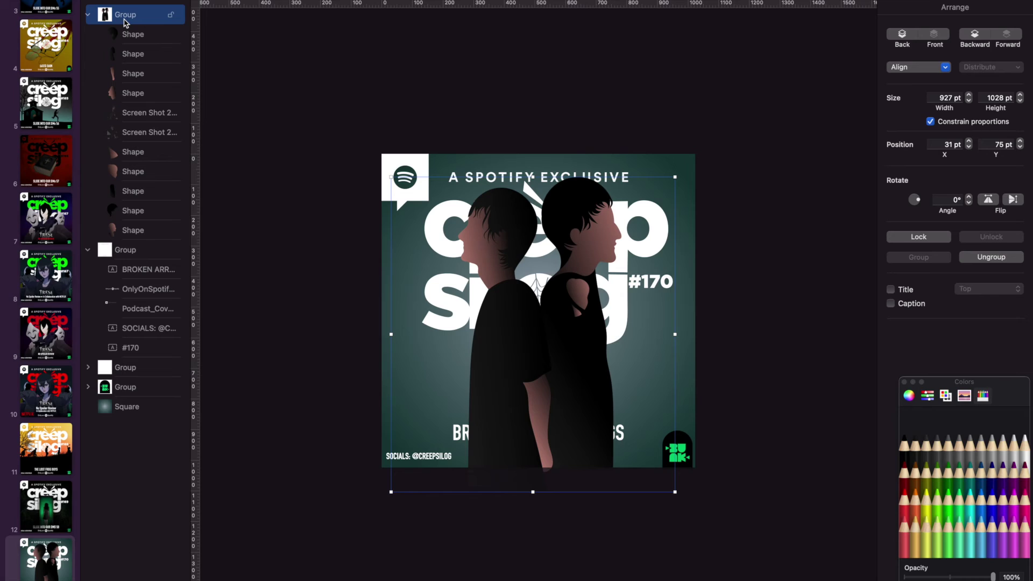
{"action": "key", "text": "Left"}
{"action": "key", "text": "Left"}
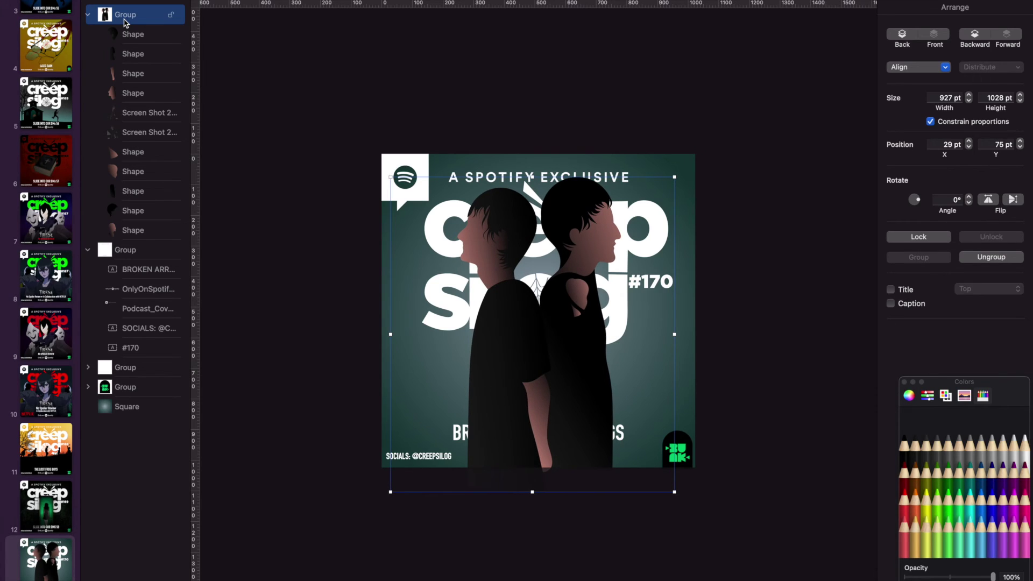
{"action": "left_click_drag", "start_coordinate": [138, 253], "coordinate": [133, 11]}
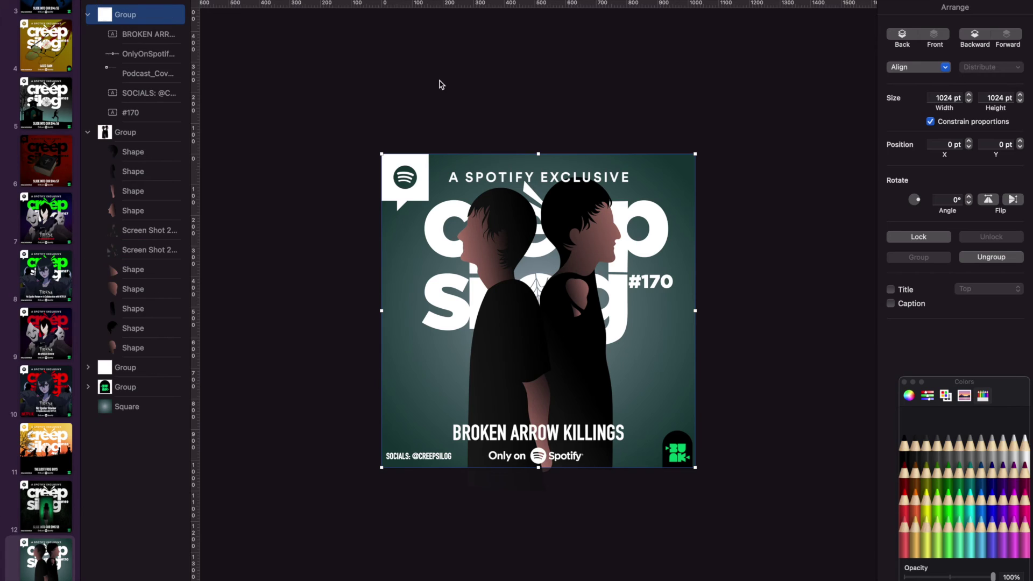
{"action": "left_click", "coordinate": [415, 80]}
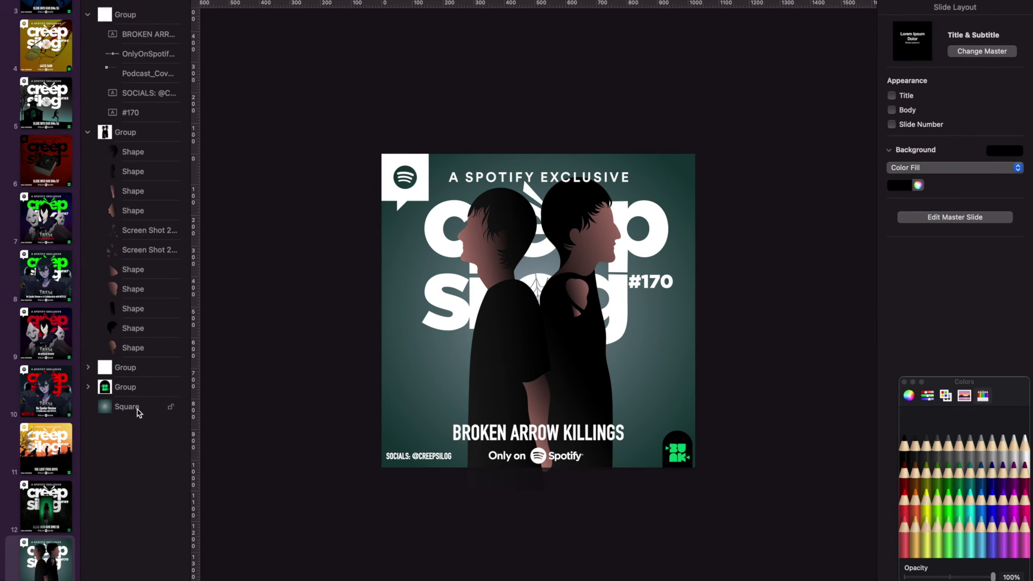
Set the background square's outer gradient stop to Licorice and extend the gradient past the lower edge at a 268.4° angle
{"action": "left_click", "coordinate": [137, 407]}
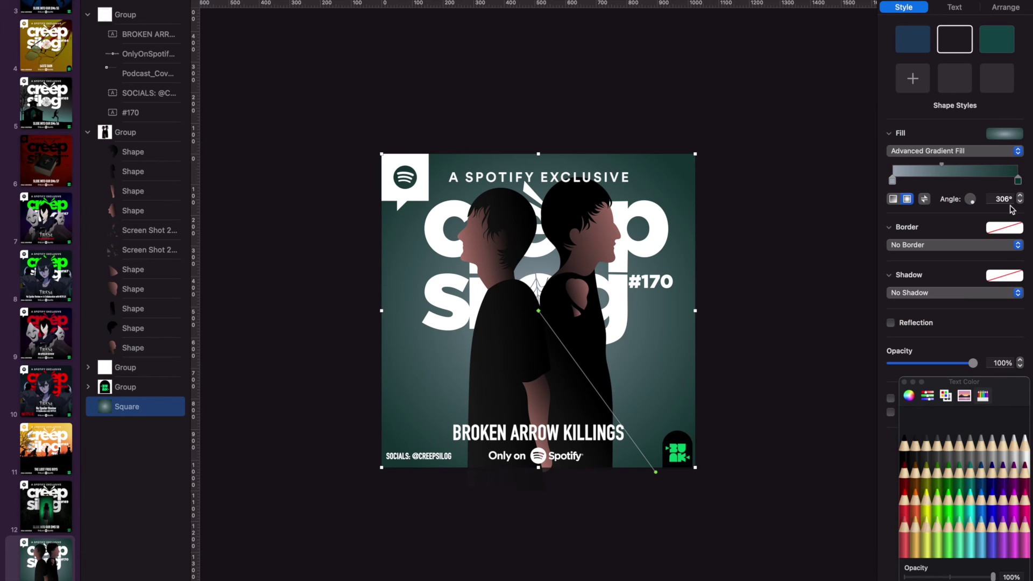
{"action": "left_click", "coordinate": [1017, 181]}
{"action": "left_click", "coordinate": [1013, 446]}
{"action": "left_click", "coordinate": [1002, 451]}
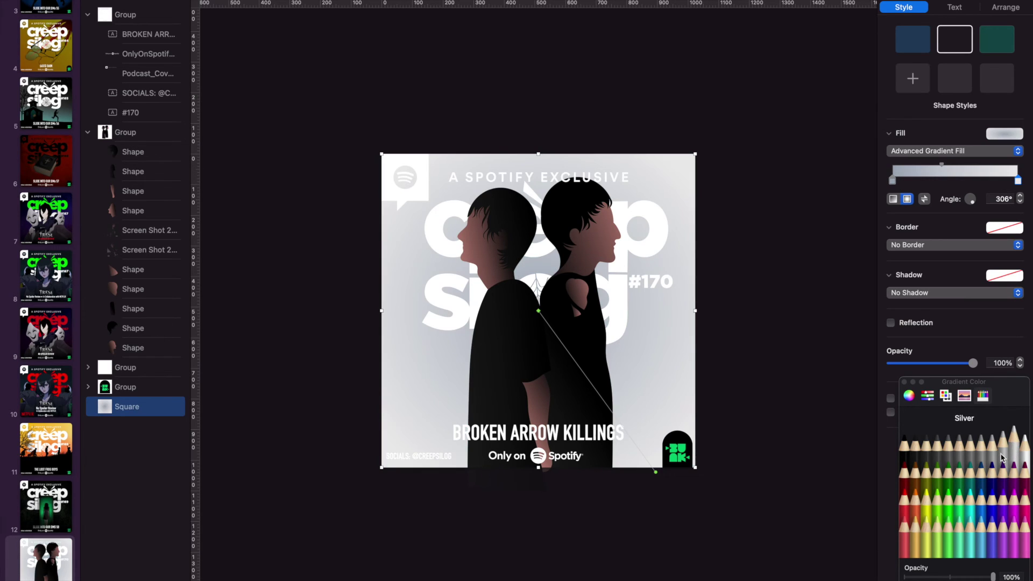
{"action": "left_click", "coordinate": [907, 456]}
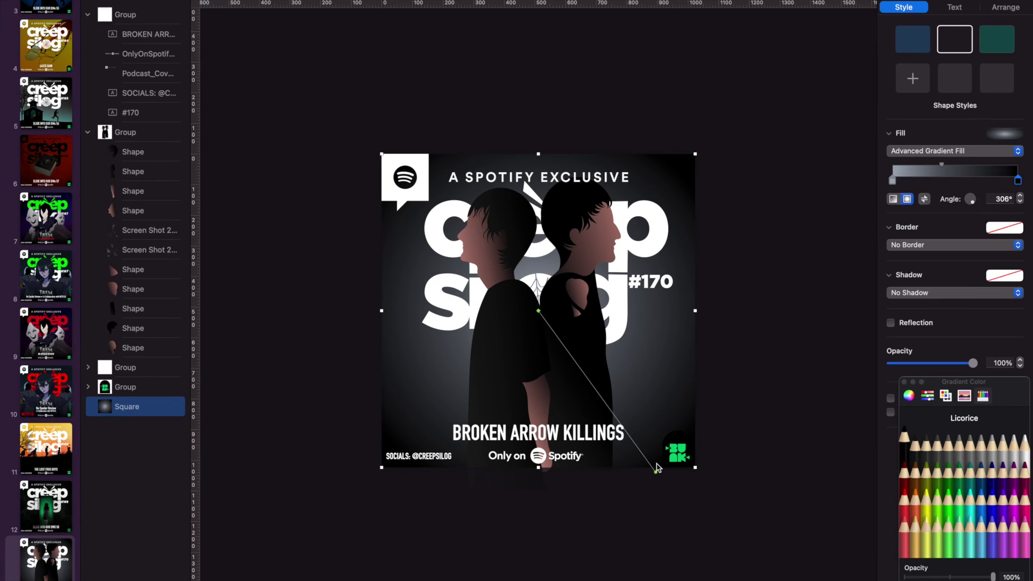
{"action": "left_click_drag", "start_coordinate": [655, 472], "coordinate": [541, 483]}
{"action": "mouse_move", "coordinate": [538, 310]}
{"action": "left_mouse_down"}
{"action": "mouse_move", "coordinate": [538, 333]}
{"action": "mouse_move", "coordinate": [540, 308]}
{"action": "left_mouse_up"}
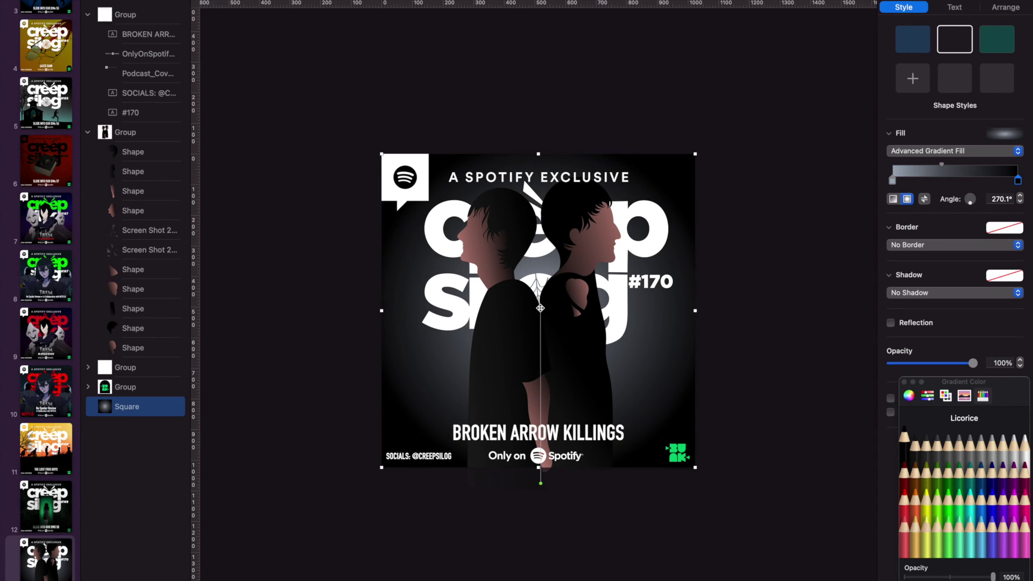
{"action": "left_click_drag", "start_coordinate": [540, 484], "coordinate": [535, 492]}
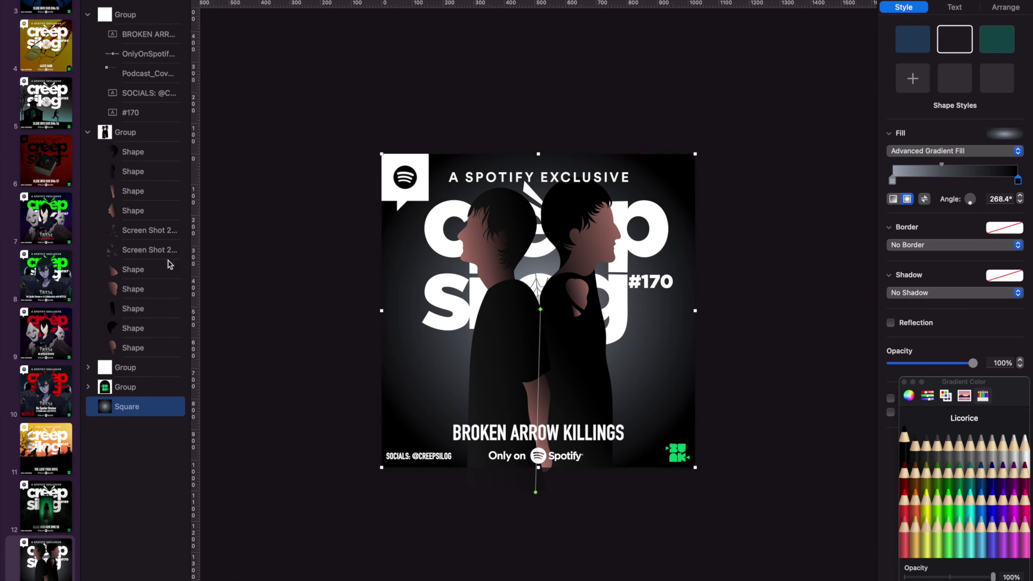
Unite all the shapes of the creep silog logo into one shape and fill it with Spring green
{"action": "left_click", "coordinate": [129, 19]}
{"action": "left_click", "coordinate": [120, 366]}
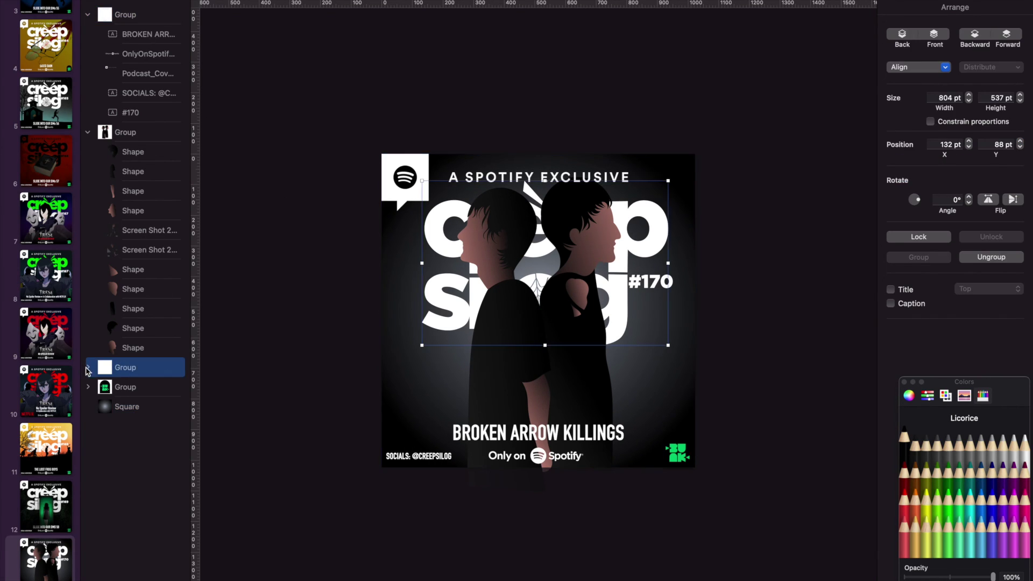
{"action": "left_click", "coordinate": [135, 387]}
{"action": "scroll", "coordinate": [134, 388], "scroll_direction": "down", "scroll_amount": 20}
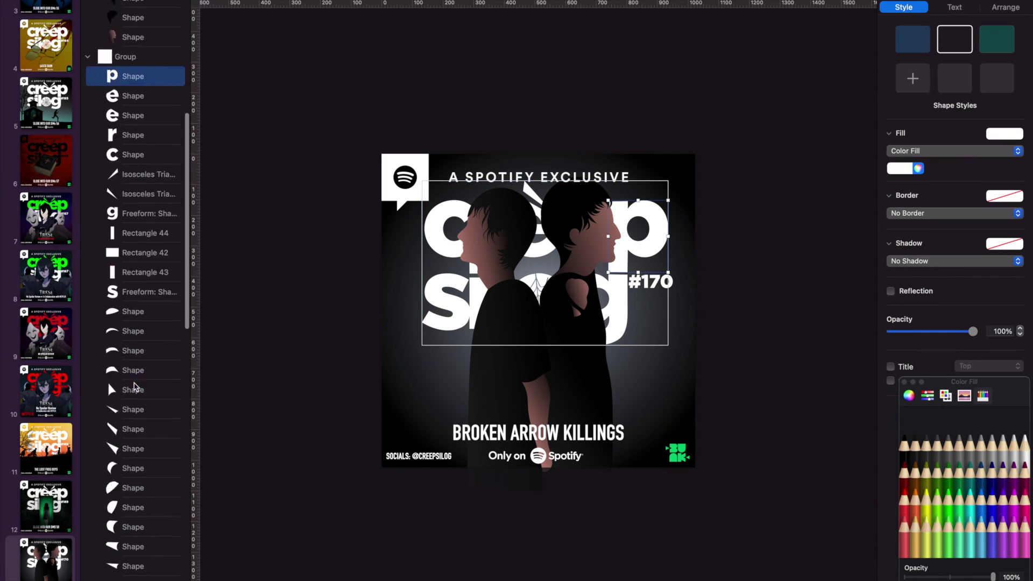
{"action": "left_click", "coordinate": [116, 542], "text": "shift"}
{"action": "left_click", "coordinate": [1004, 8]}
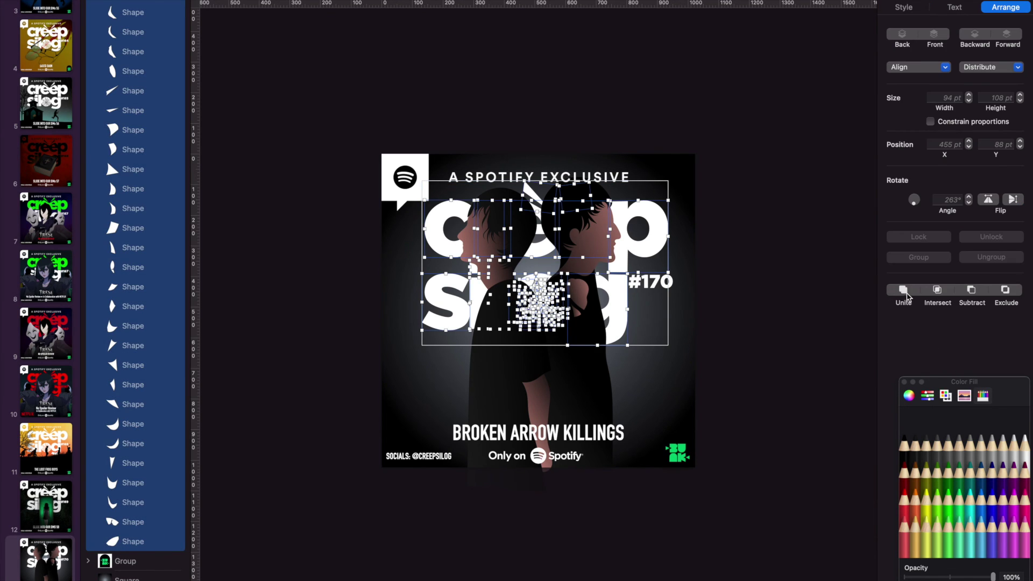
{"action": "left_click", "coordinate": [906, 293]}
{"action": "left_click", "coordinate": [904, 452]}
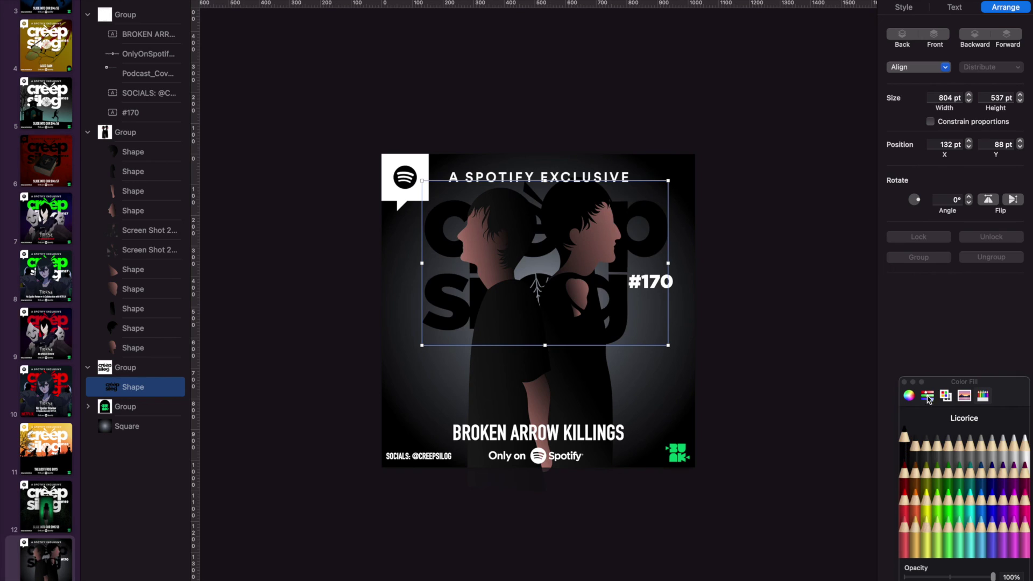
{"action": "left_click", "coordinate": [948, 492]}
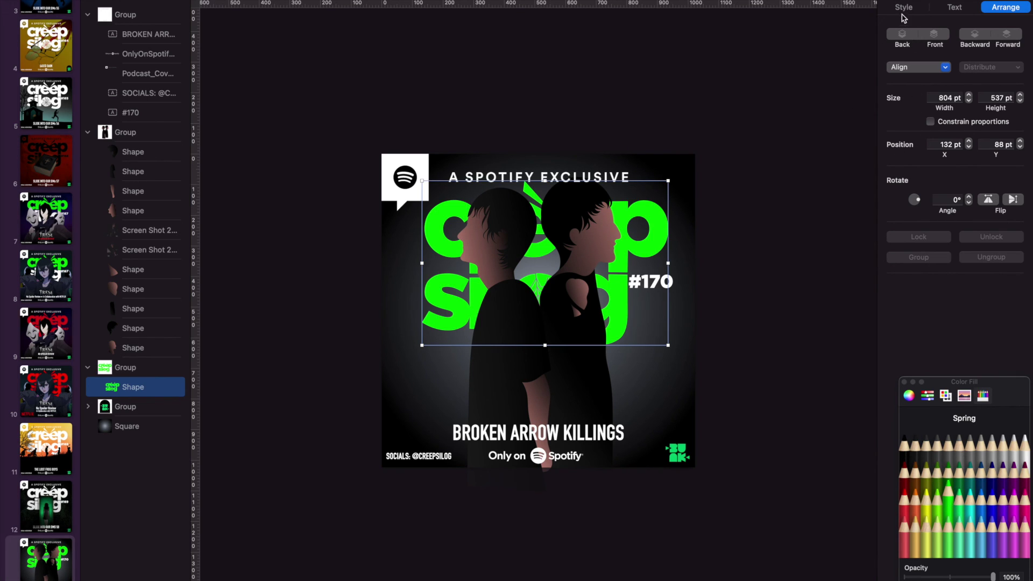
Try to change the united logo's fill to hex color 4DE116
{"action": "left_click", "coordinate": [903, 8]}
{"action": "left_click", "coordinate": [908, 395]}
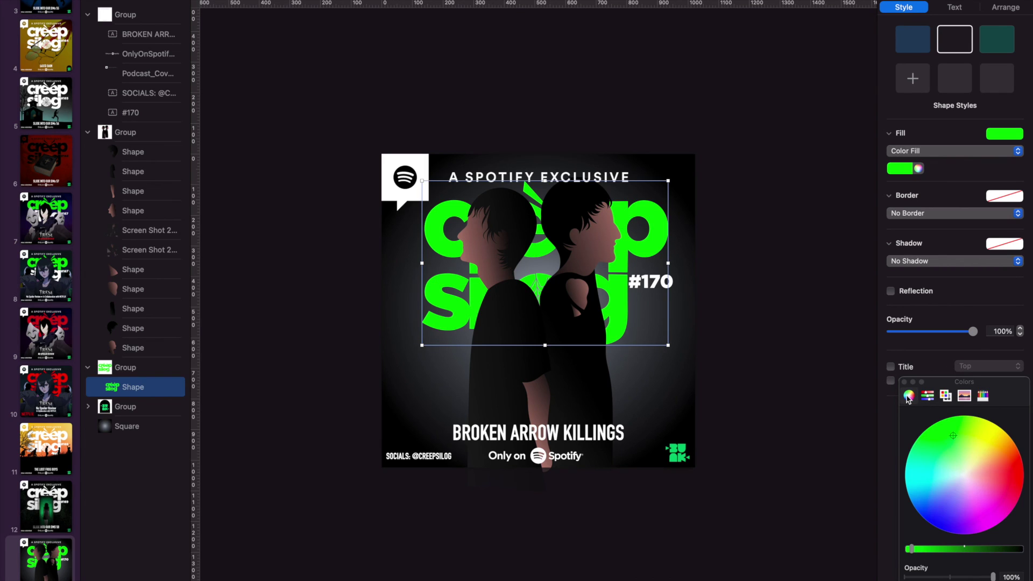
{"action": "left_click", "coordinate": [927, 396]}
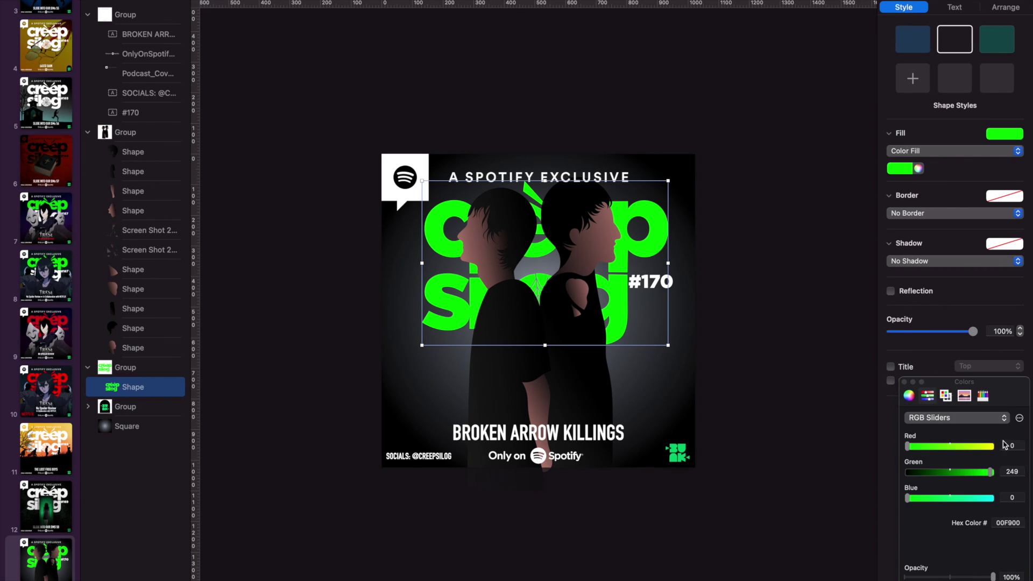
{"action": "double_click", "coordinate": [1008, 523]}
{"action": "type", "text": "4DE116"}
{"action": "key", "text": "Return"}
{"action": "left_click", "coordinate": [833, 357]}
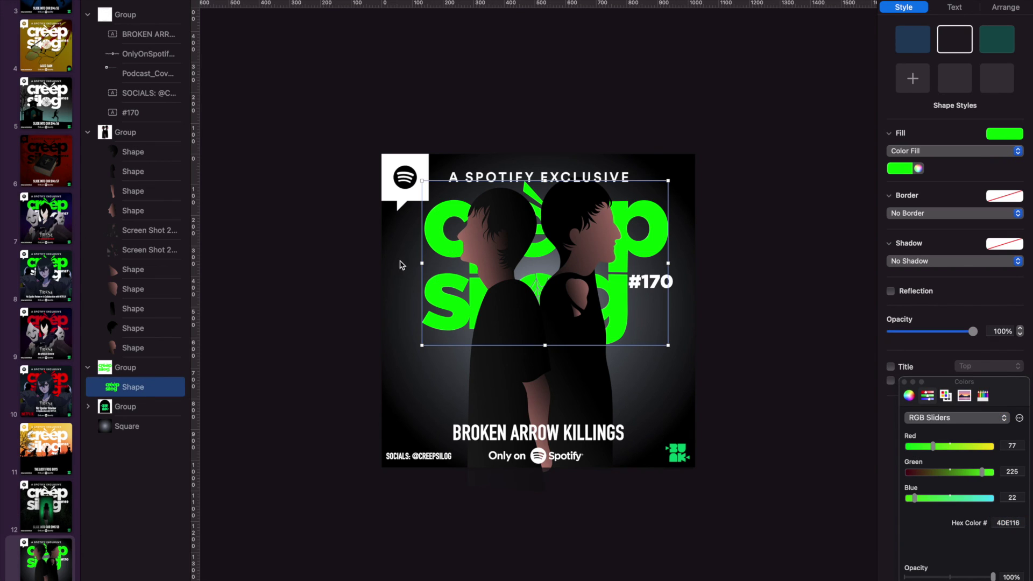
Set the text color of the #170 episode number to hex 4DE116
{"action": "left_click", "coordinate": [139, 114]}
{"action": "left_click", "coordinate": [955, 7]}
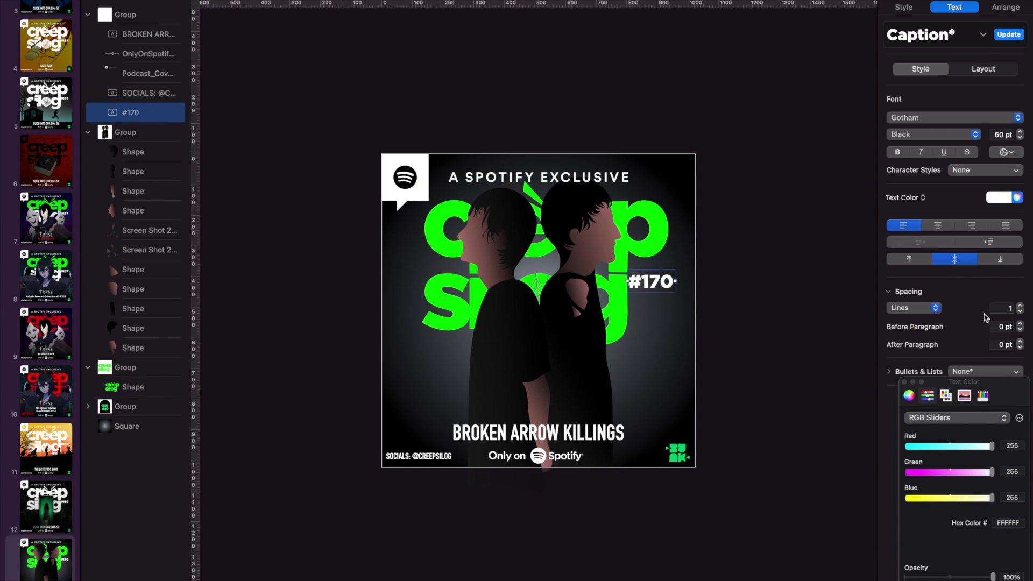
{"action": "left_click", "coordinate": [1017, 197]}
{"action": "double_click", "coordinate": [1008, 523]}
{"action": "type", "text": "4e"}
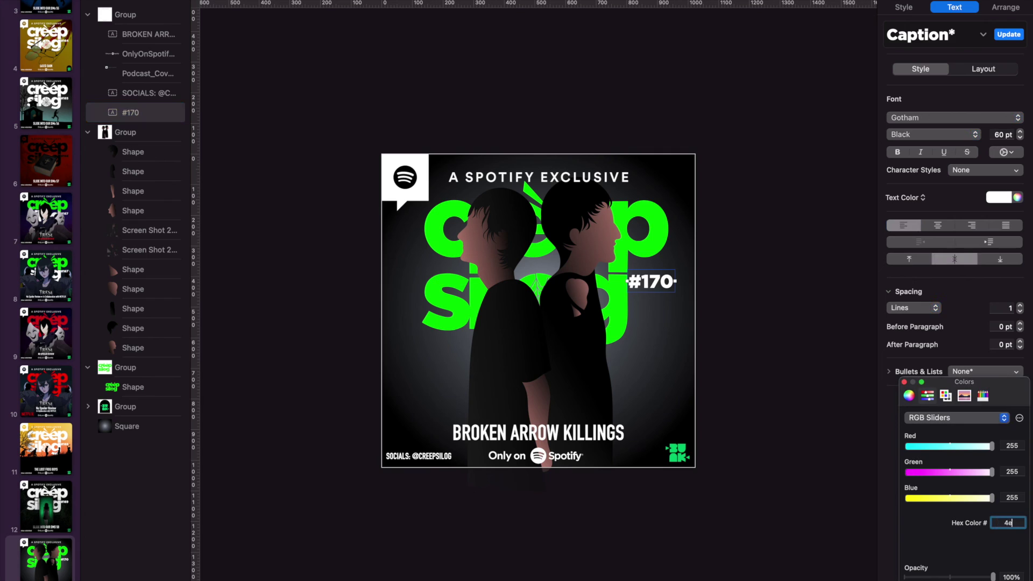
{"action": "type", "text": "DE116"}
{"action": "key", "text": "Return"}
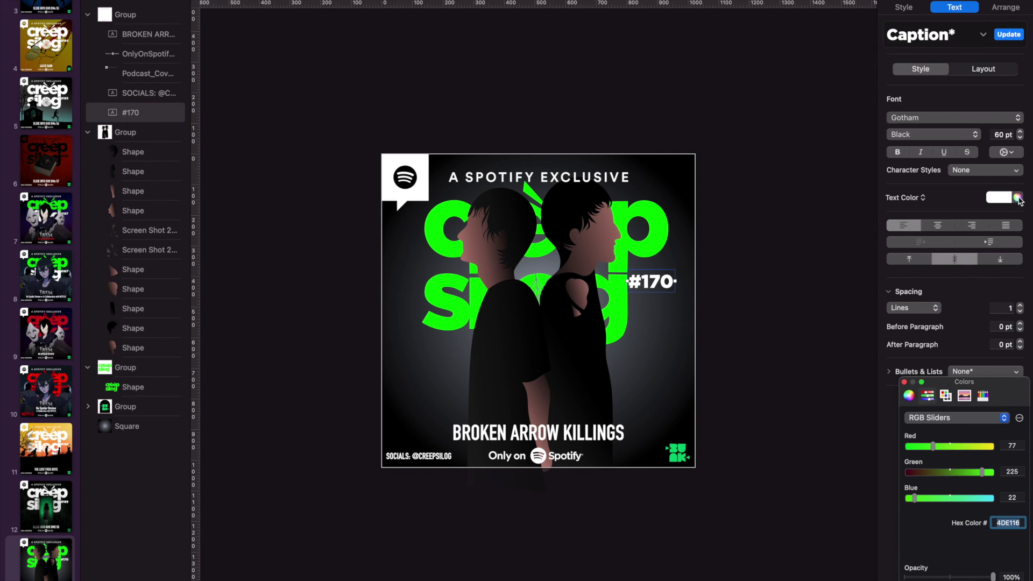
{"action": "left_click", "coordinate": [1017, 197]}
{"action": "double_click", "coordinate": [1008, 523]}
{"action": "type", "text": "4de11"}
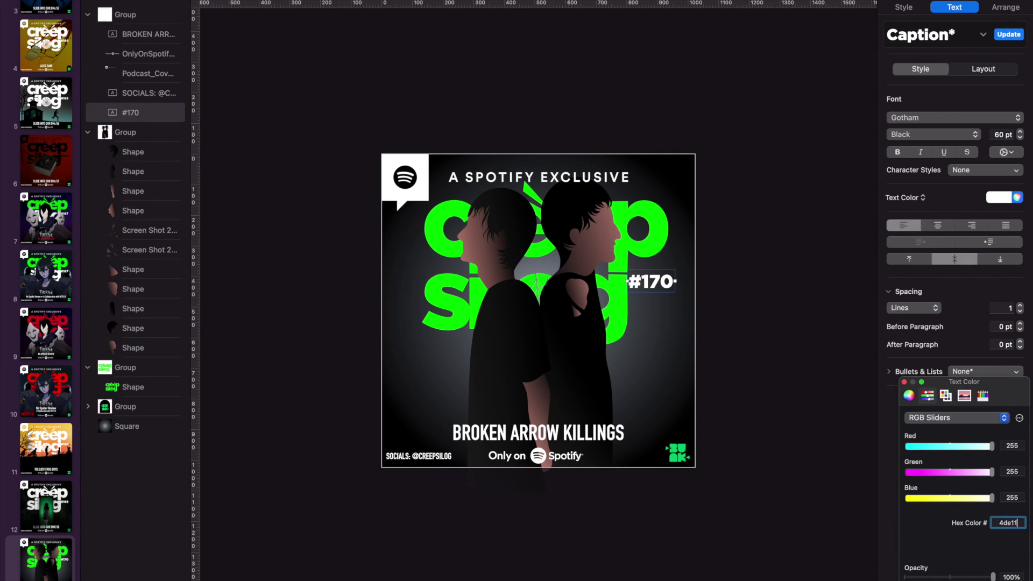
{"action": "type", "text": "6"}
{"action": "key", "text": "Return"}
{"action": "left_click", "coordinate": [802, 322]}
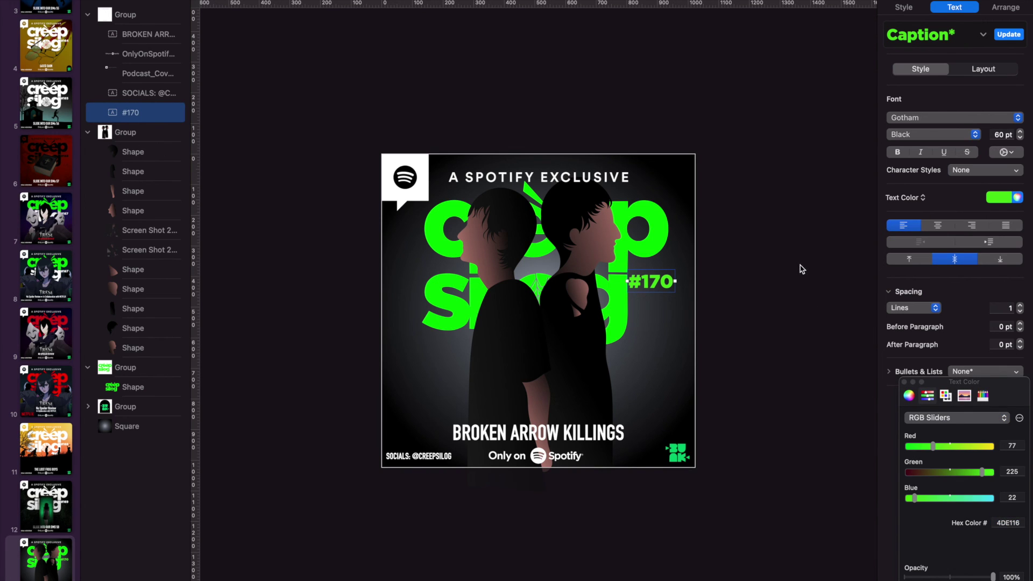
{"action": "left_click", "coordinate": [802, 269]}
{"action": "scroll", "coordinate": [720, 238], "scroll_direction": "up", "scroll_amount": 5}
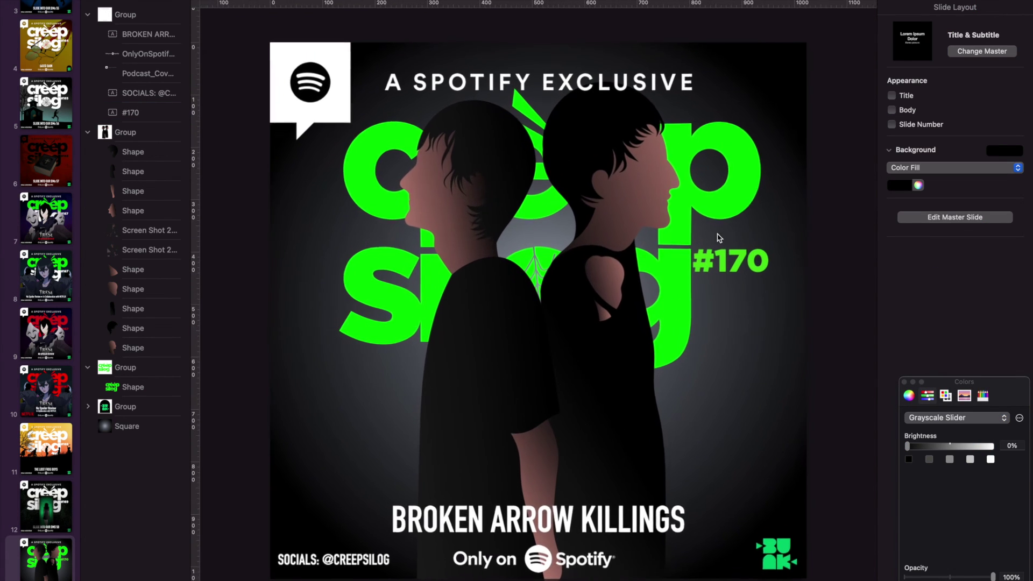